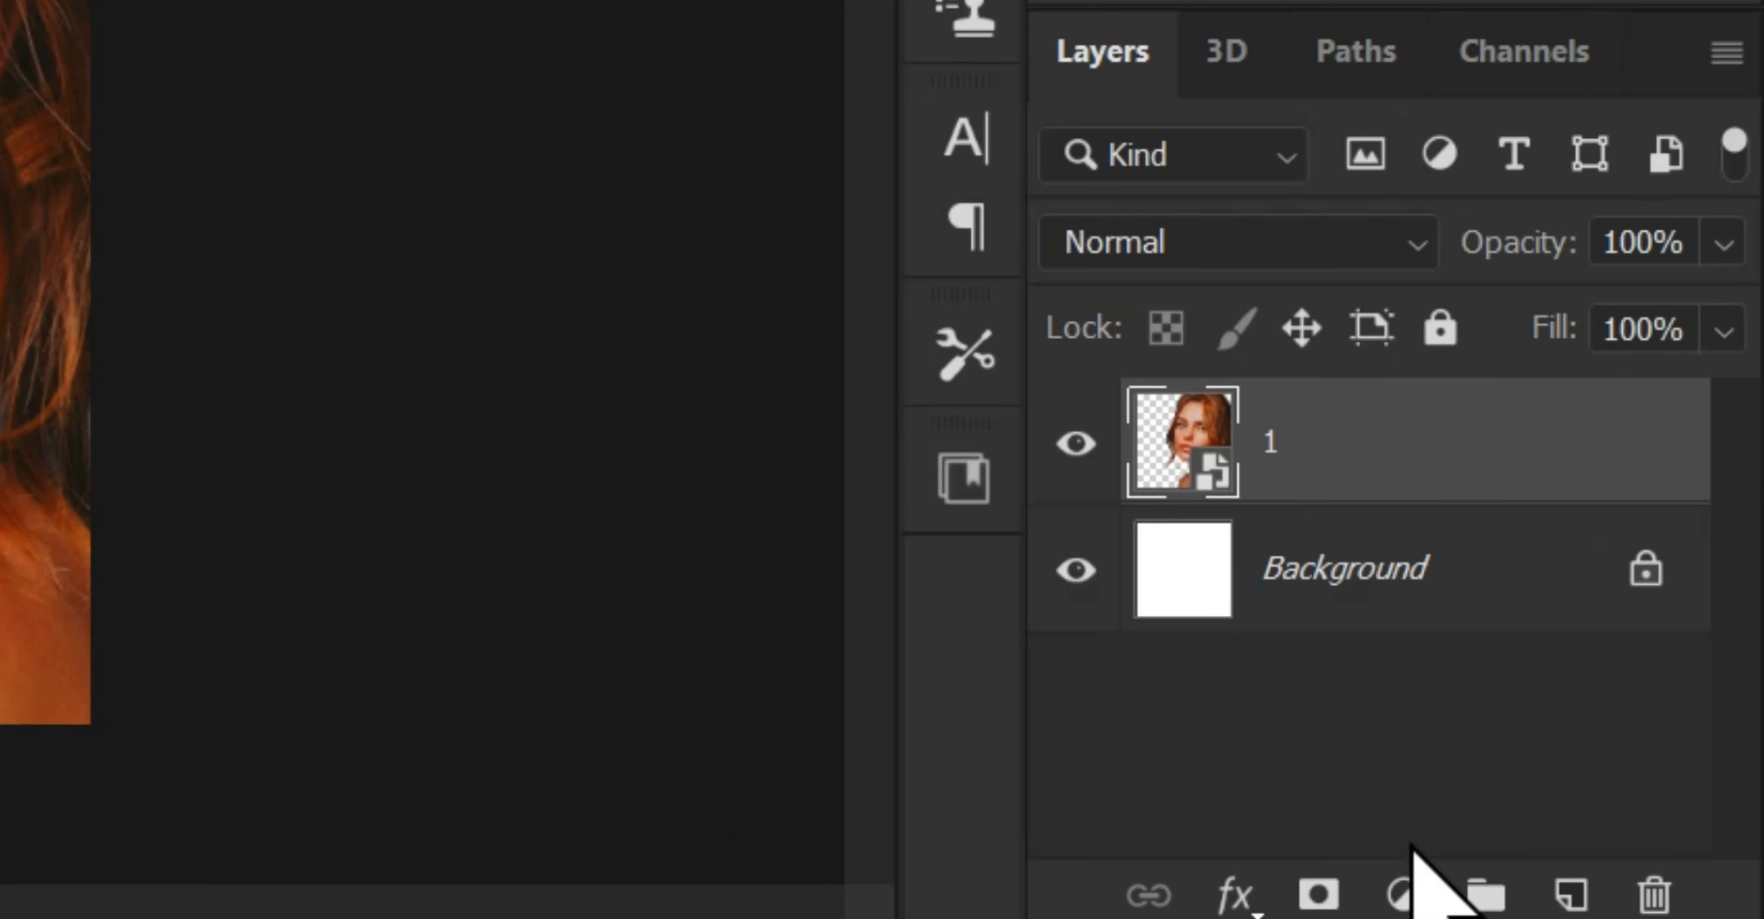
- Add a Black & White adjustment layer above layer 1 and clip it to that layer
{"action": "left_click", "coordinate": [1604, 907]}
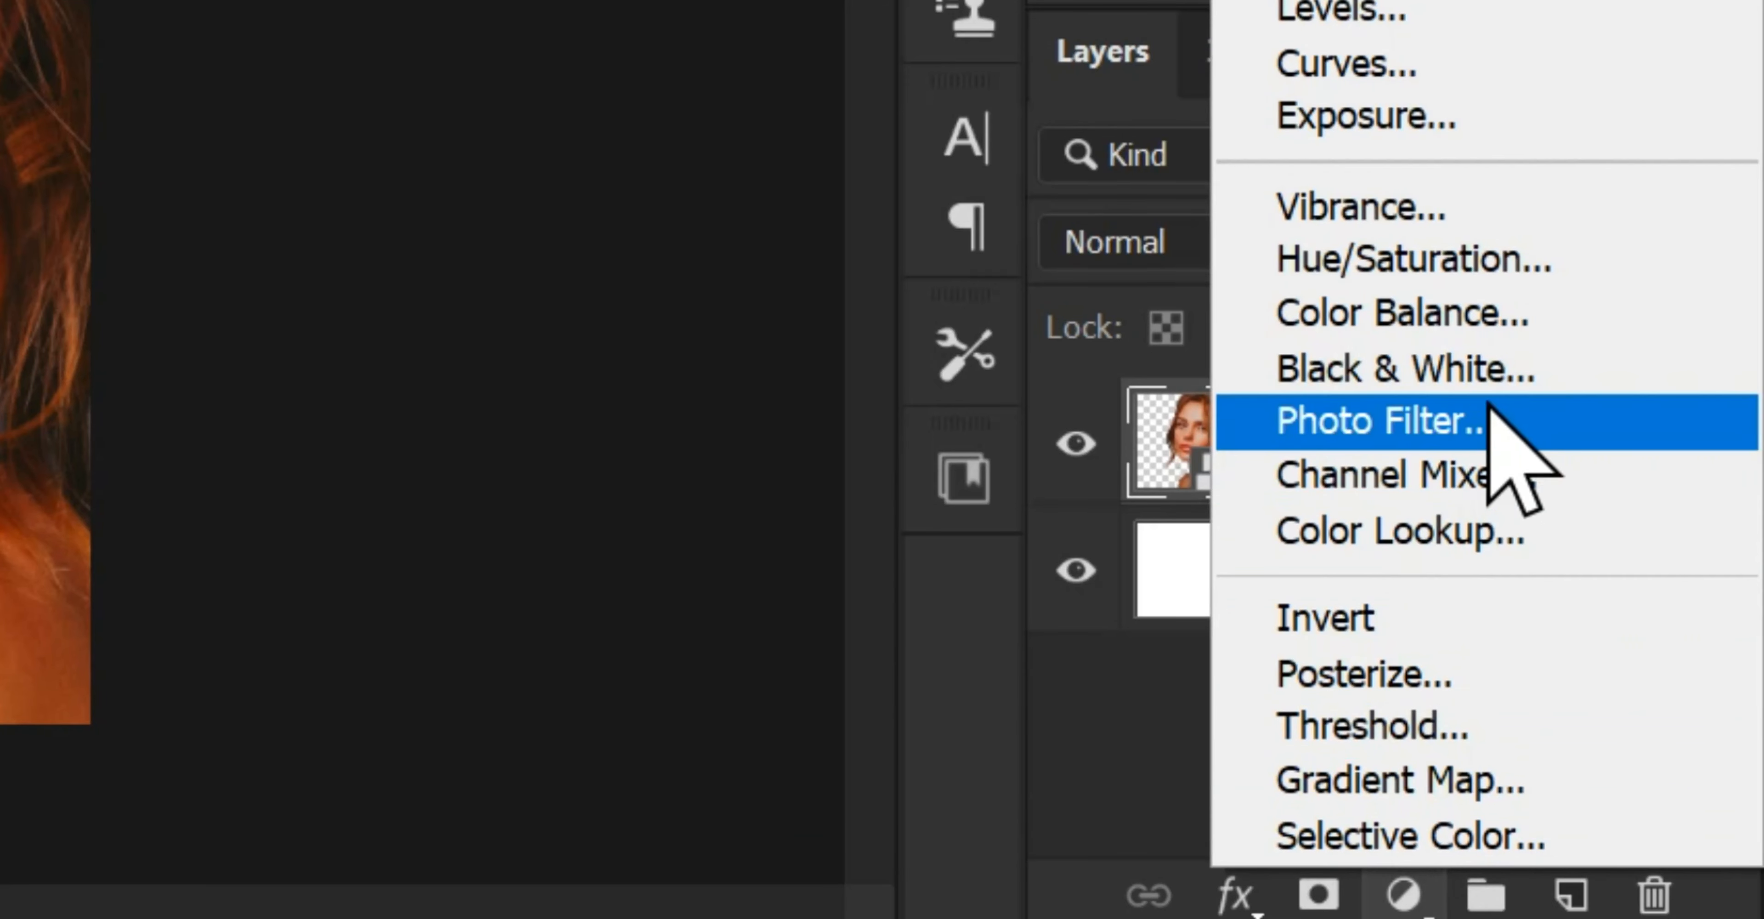
{"action": "left_click", "coordinate": [1609, 361]}
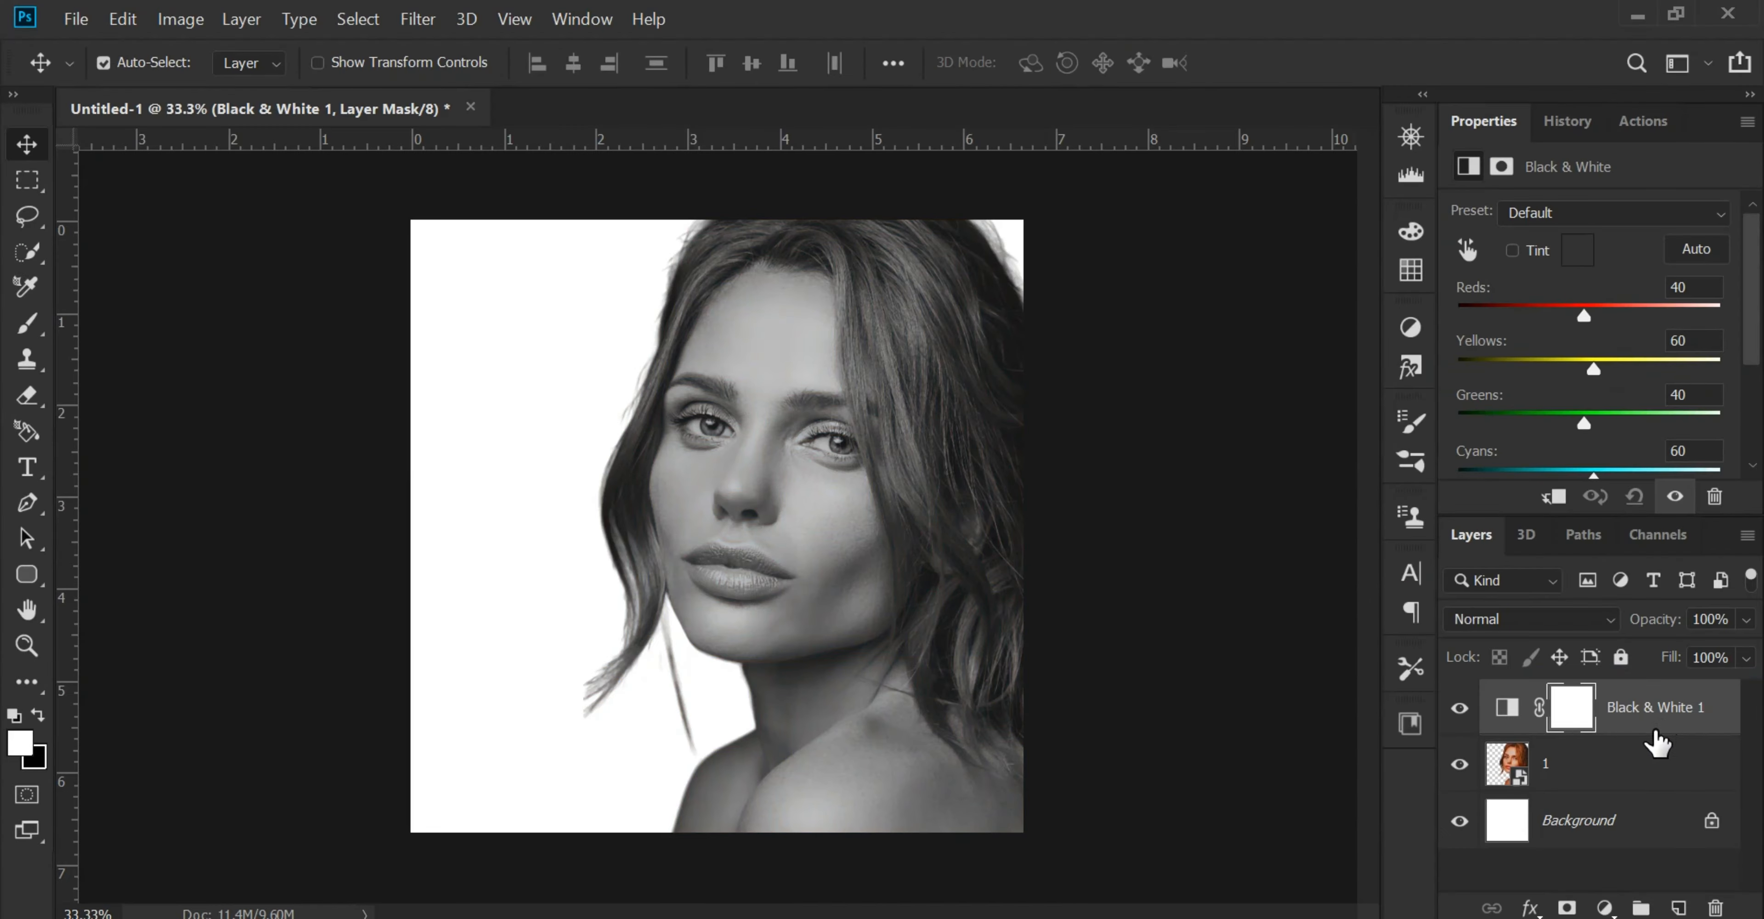
{"action": "right_click", "coordinate": [1655, 736]}
{"action": "left_click", "coordinate": [1397, 536]}
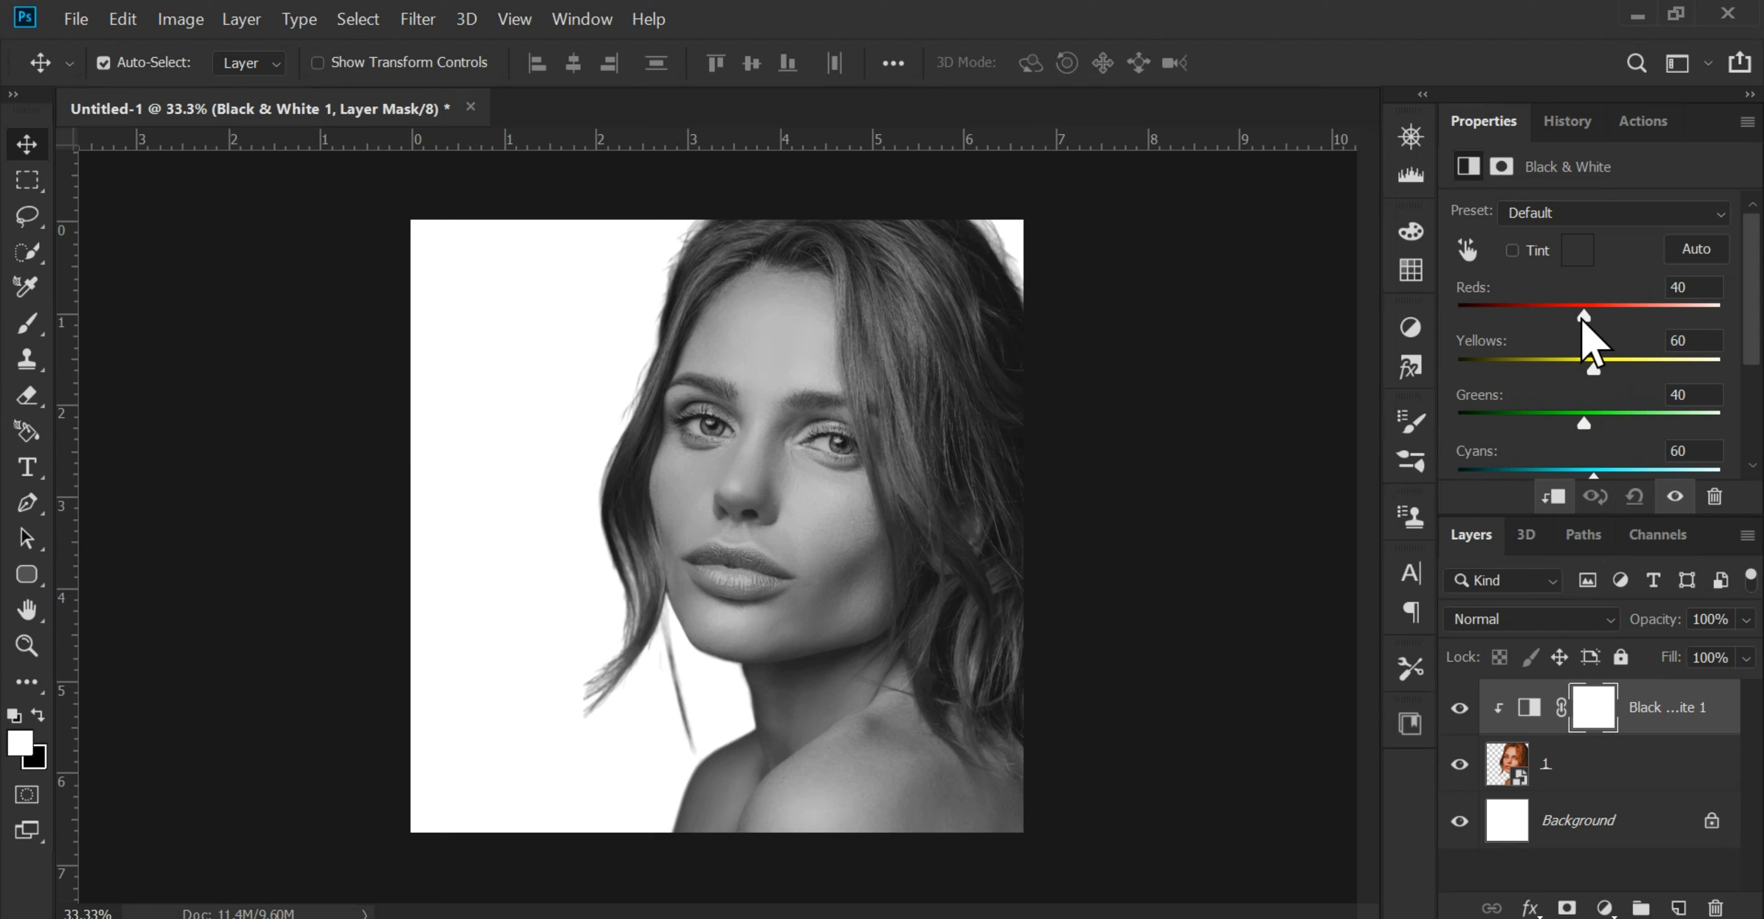
- Set the Black & White adjustment's Reds to -19, Yellows to 83 and Greens to -1
{"action": "left_click_drag", "start_coordinate": [1581, 317], "coordinate": [1556, 317]}
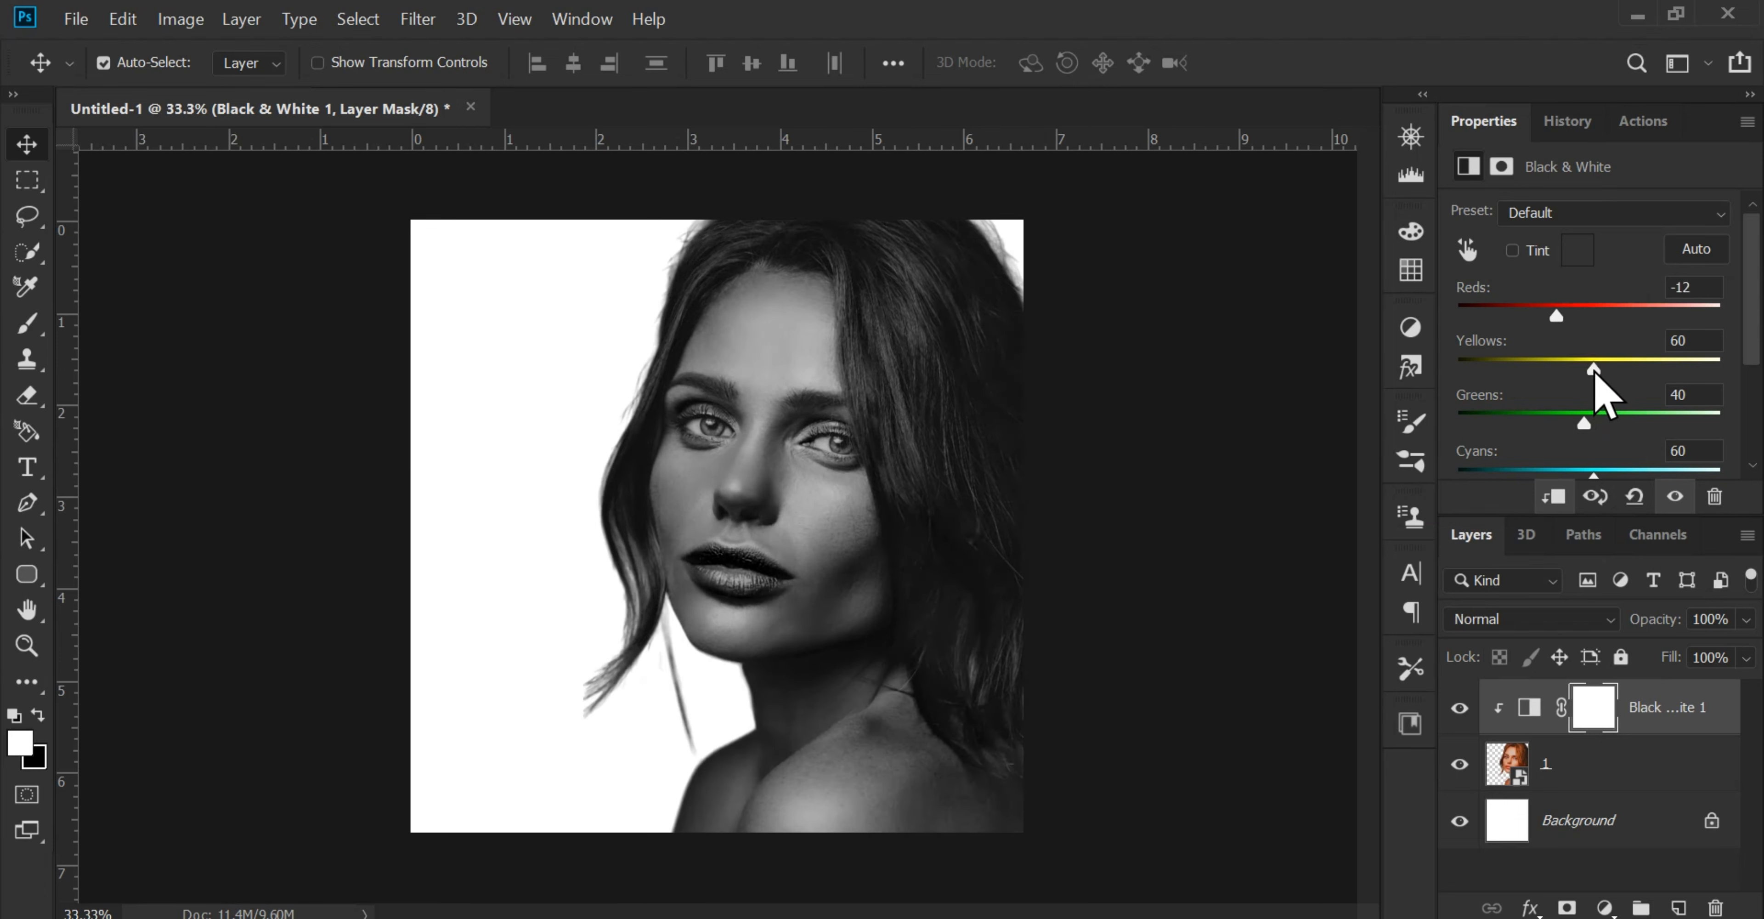
{"action": "left_click_drag", "start_coordinate": [1594, 370], "coordinate": [1562, 421]}
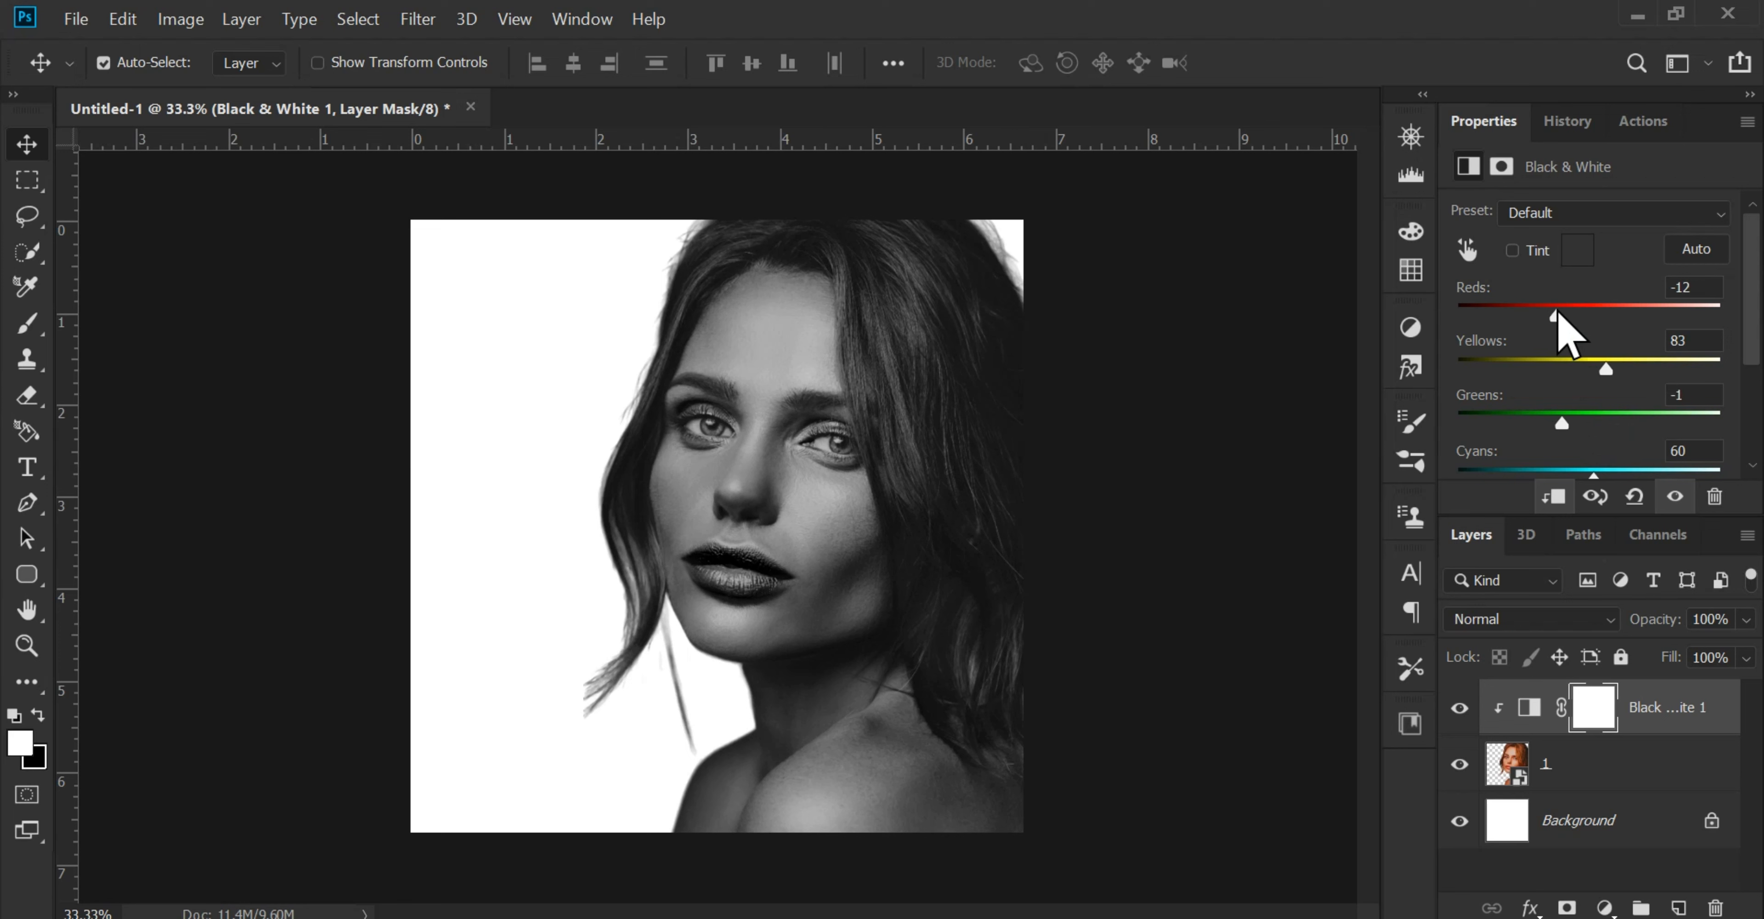
{"action": "left_click_drag", "start_coordinate": [1554, 317], "coordinate": [1553, 317]}
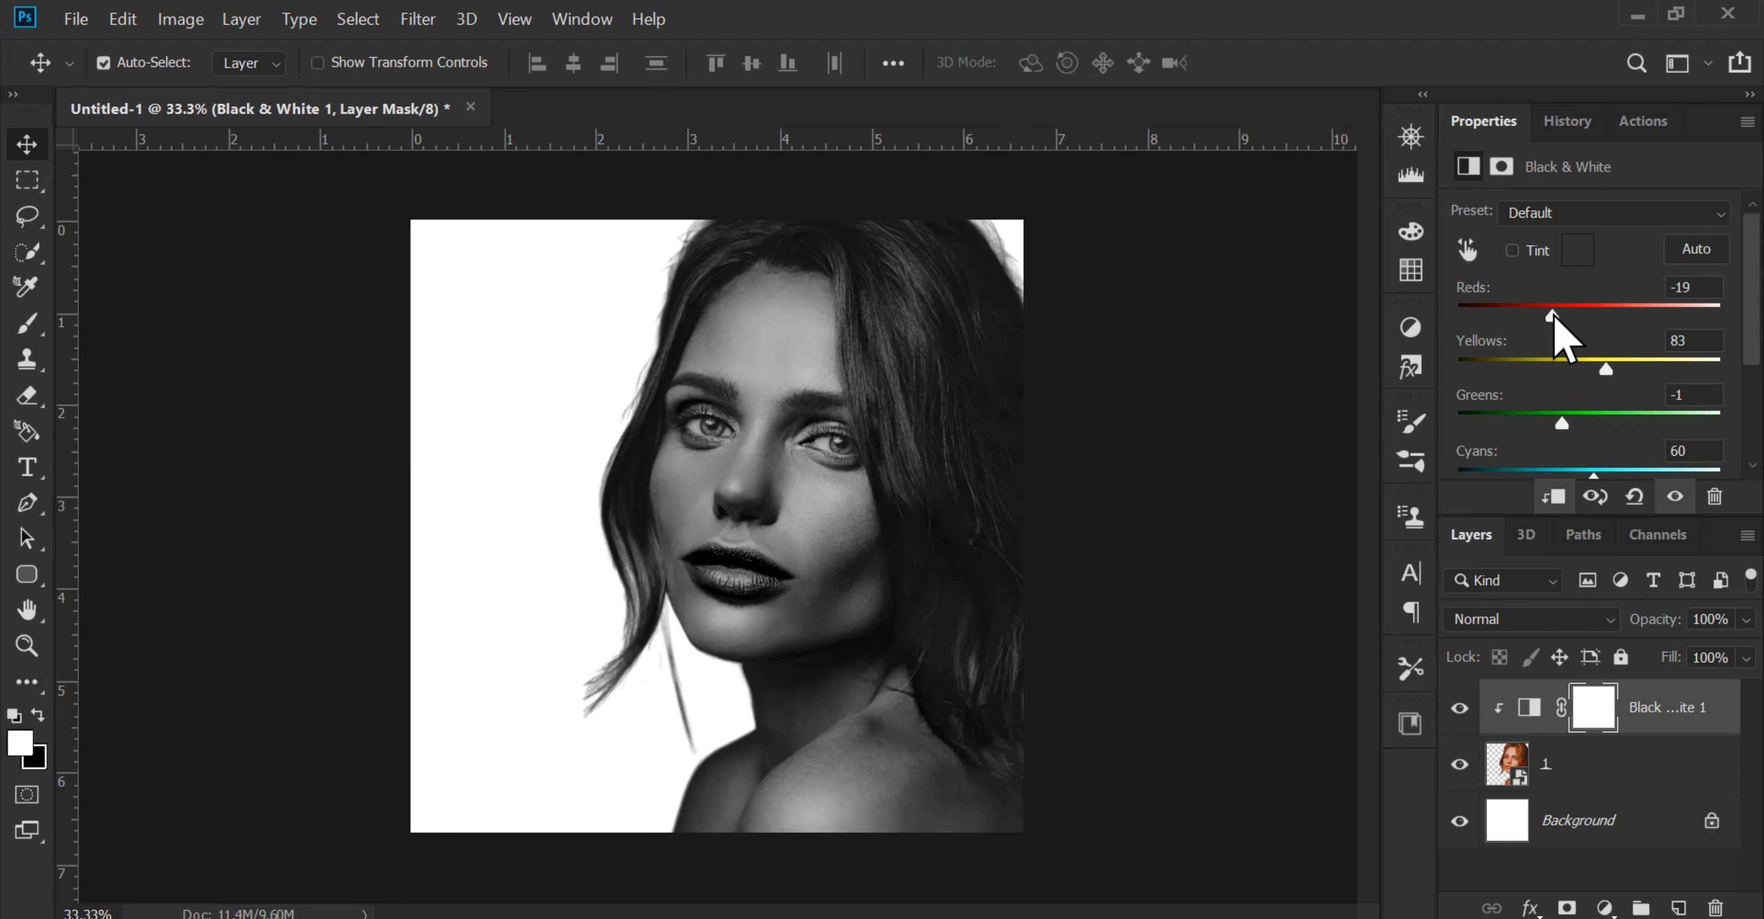
- Apply a Hue/Saturation adjustment to layer 1 with Hue -1 and Saturation +14
{"action": "left_click", "coordinate": [1640, 780]}
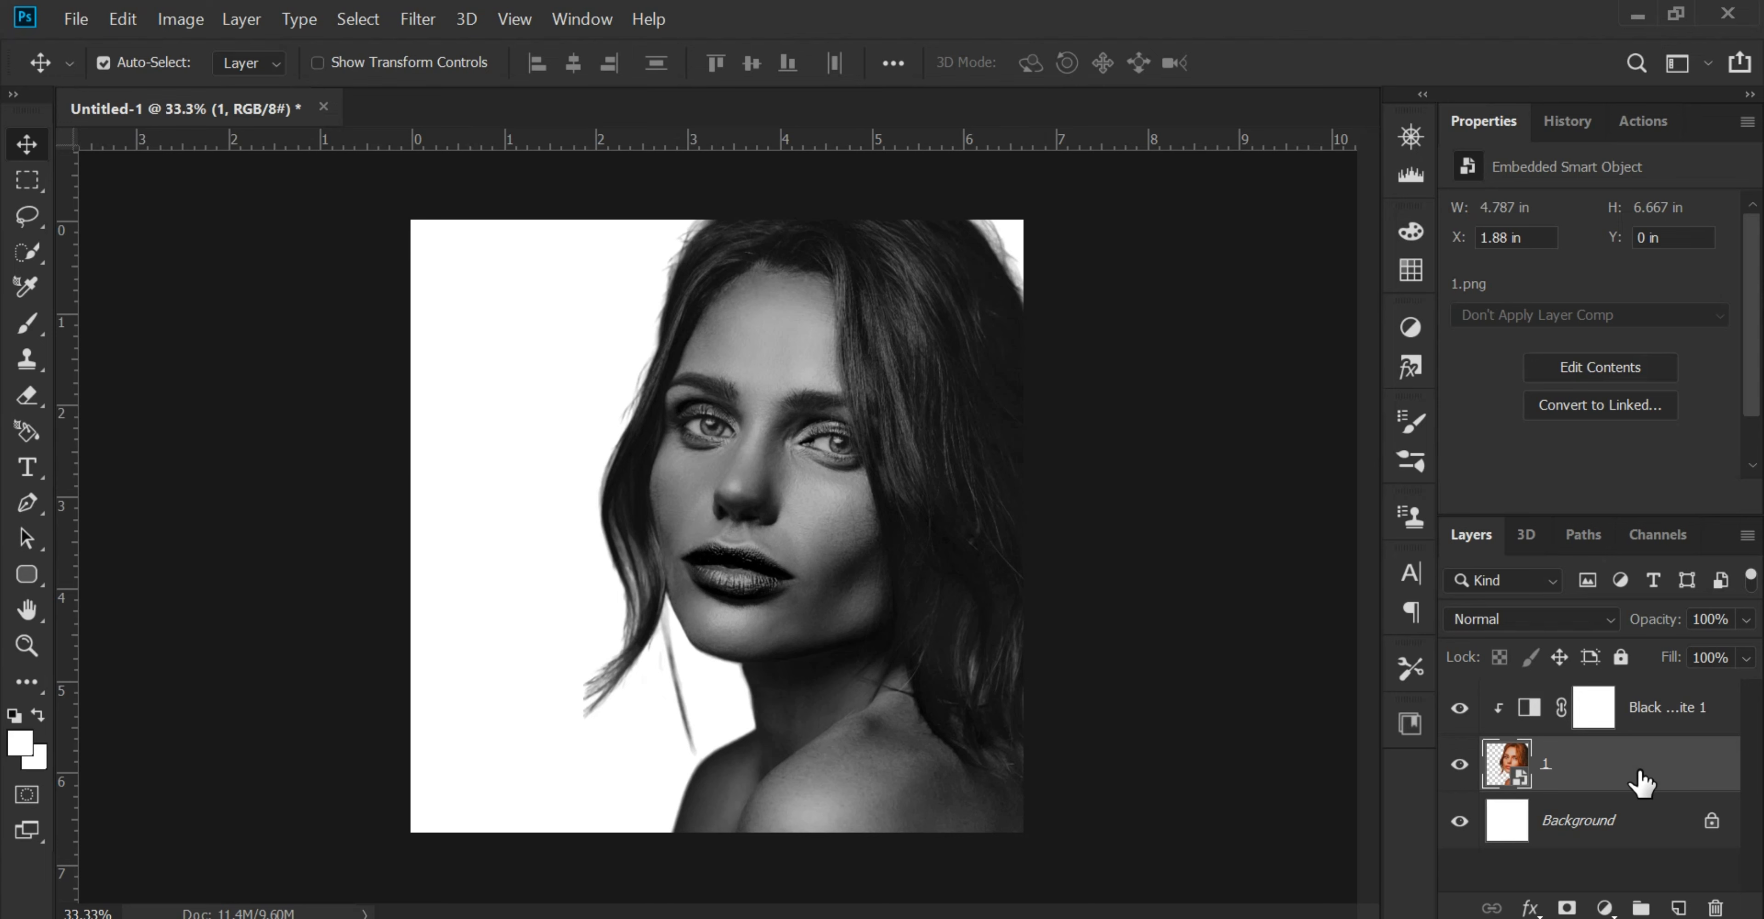
{"action": "key", "text": "ctrl+u"}
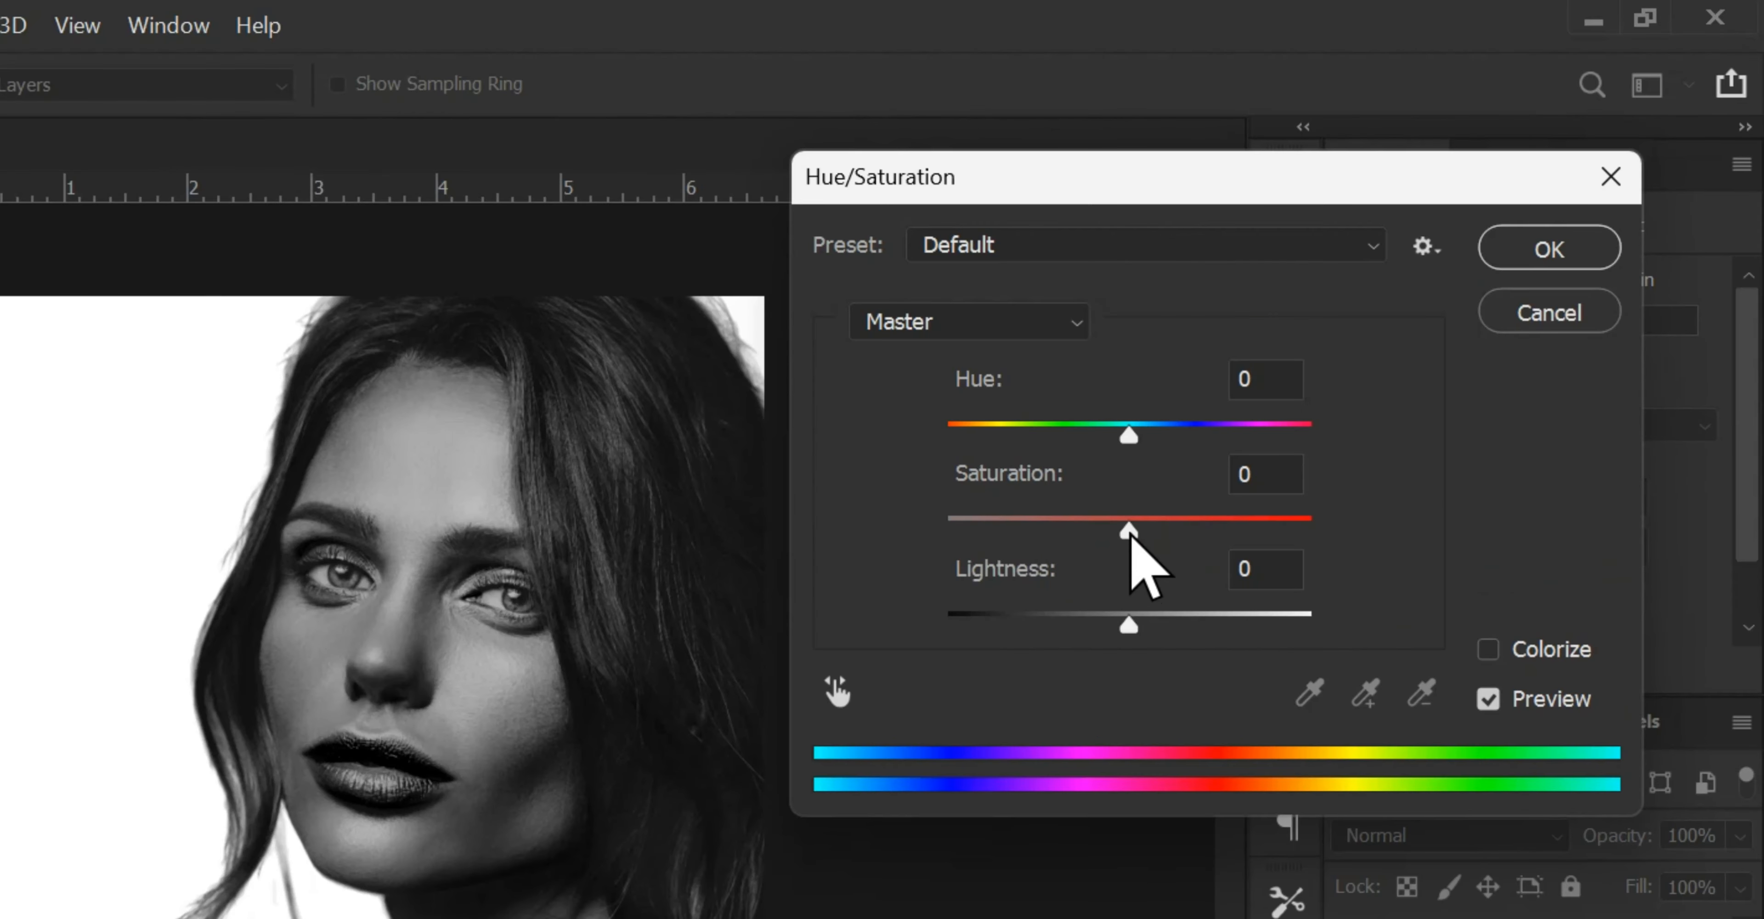
{"action": "mouse_move", "coordinate": [1294, 394]}
{"action": "left_mouse_down"}
{"action": "mouse_move", "coordinate": [1326, 387]}
{"action": "mouse_move", "coordinate": [1315, 402]}
{"action": "left_mouse_up"}
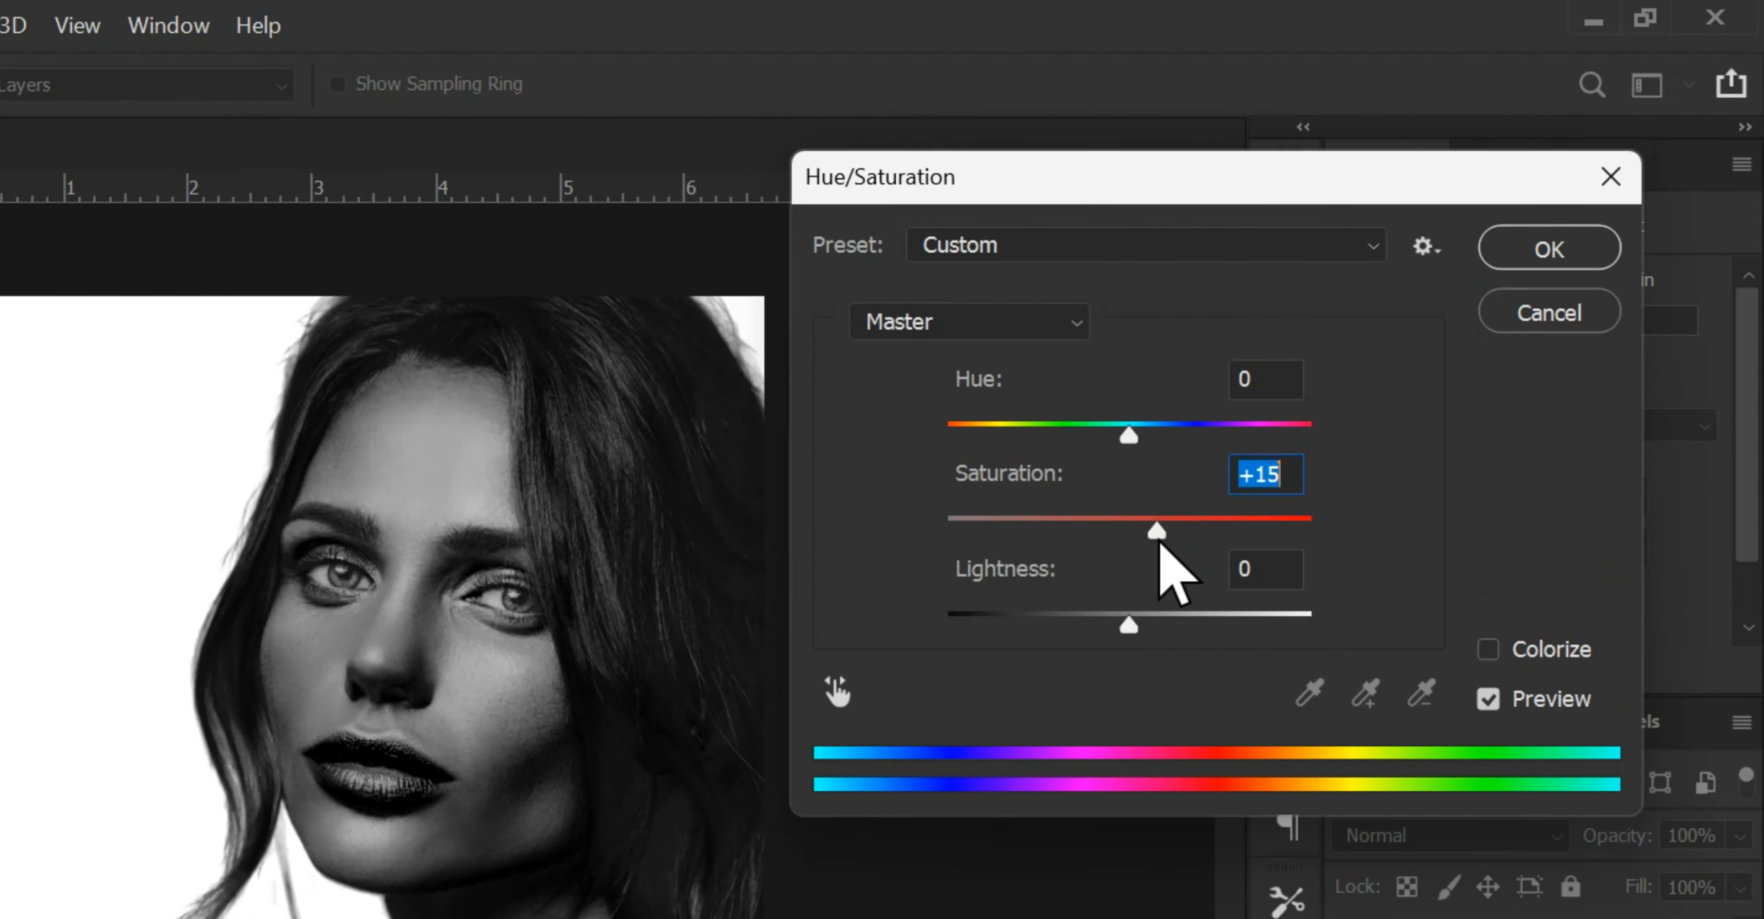
{"action": "left_click_drag", "start_coordinate": [1158, 541], "coordinate": [1155, 531]}
{"action": "mouse_move", "coordinate": [1128, 430]}
{"action": "left_mouse_down"}
{"action": "mouse_move", "coordinate": [1114, 431]}
{"action": "mouse_move", "coordinate": [1131, 432]}
{"action": "left_mouse_up"}
{"action": "left_click_drag", "start_coordinate": [1153, 530], "coordinate": [1157, 529]}
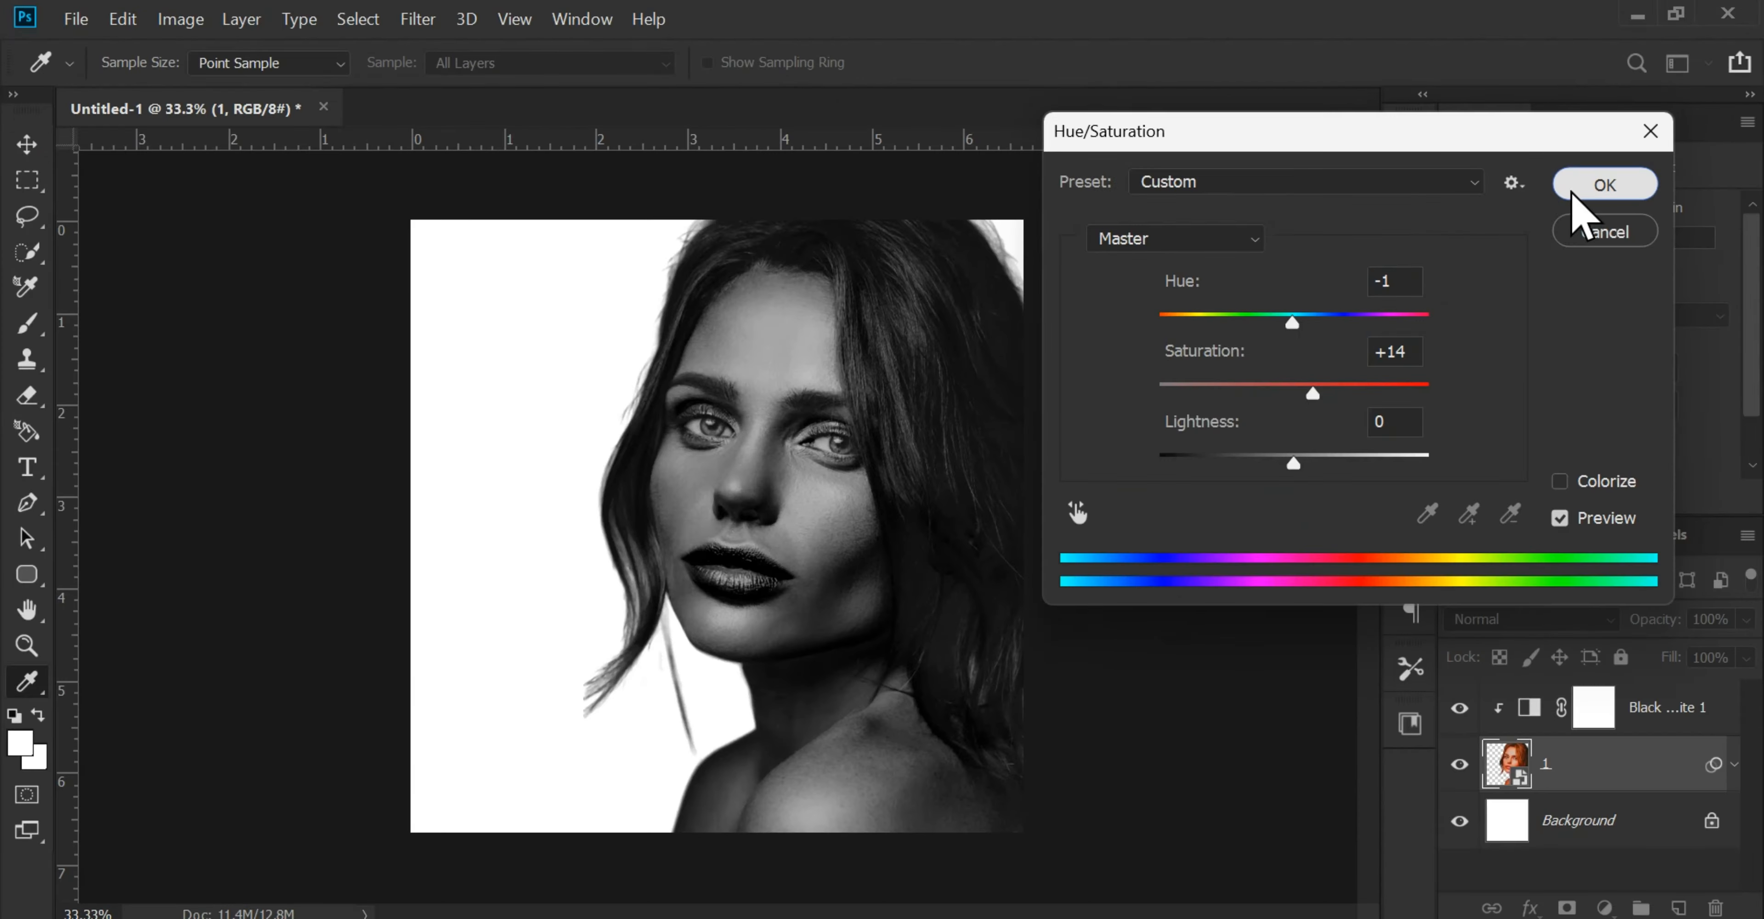
{"action": "left_click", "coordinate": [1500, 257]}
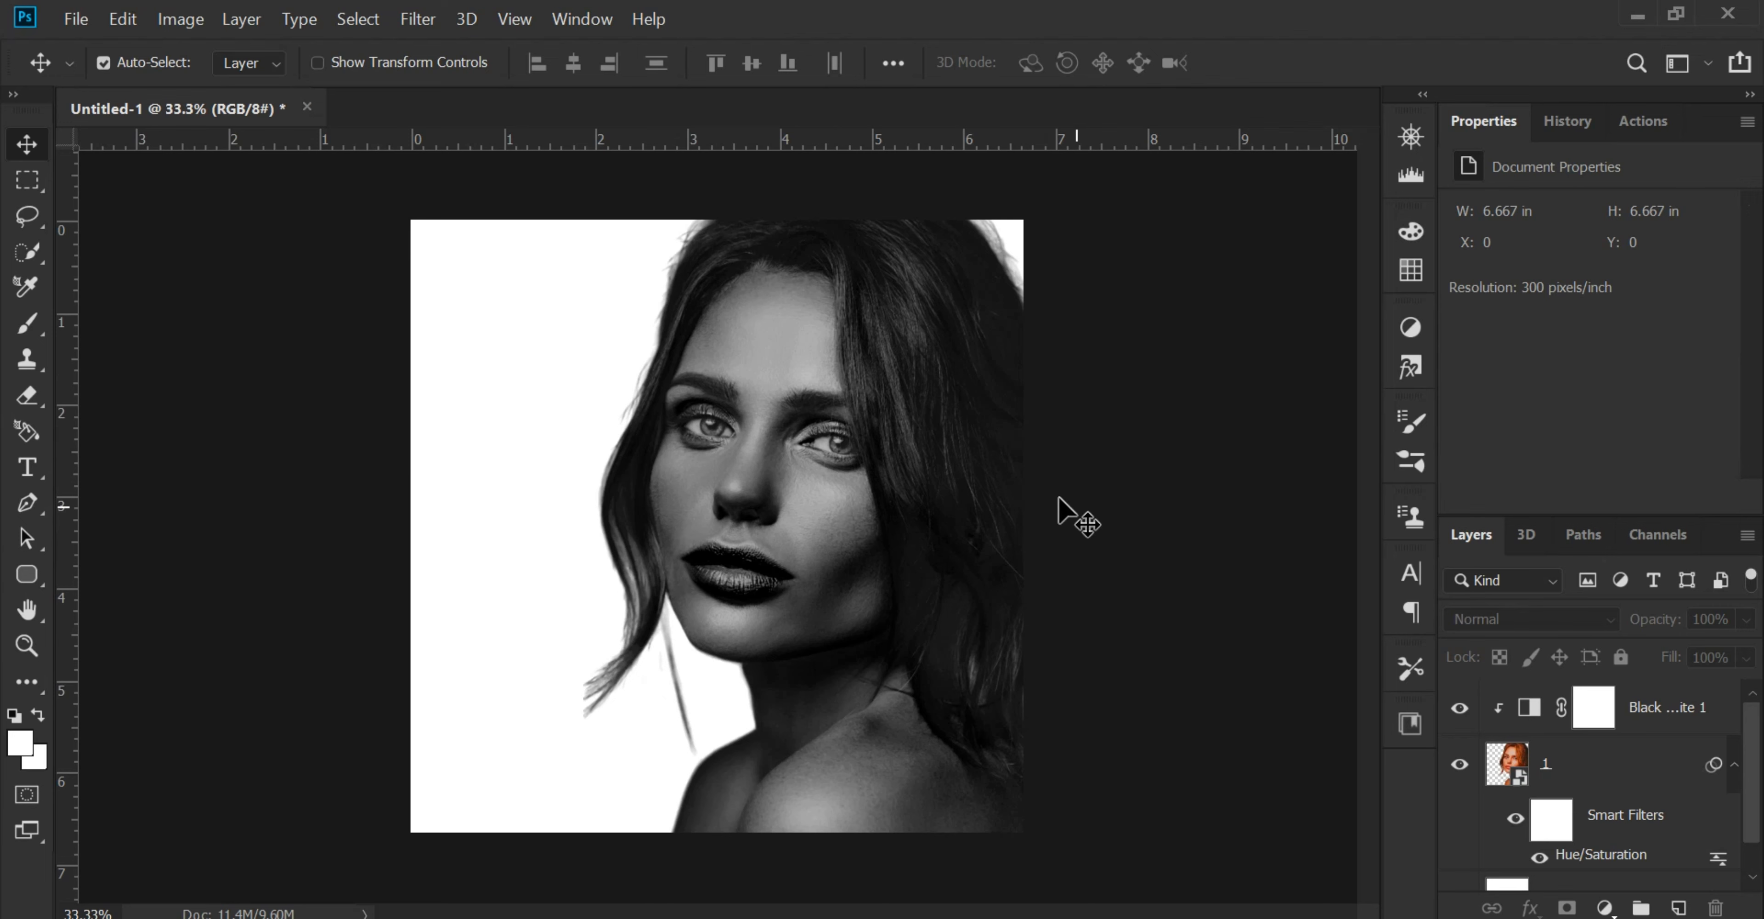
- Place the PHOTO 2 image from the PHOTO folder as the uppermost layer, covering the right side of the portrait
{"action": "mouse_move", "coordinate": [1041, 914]}
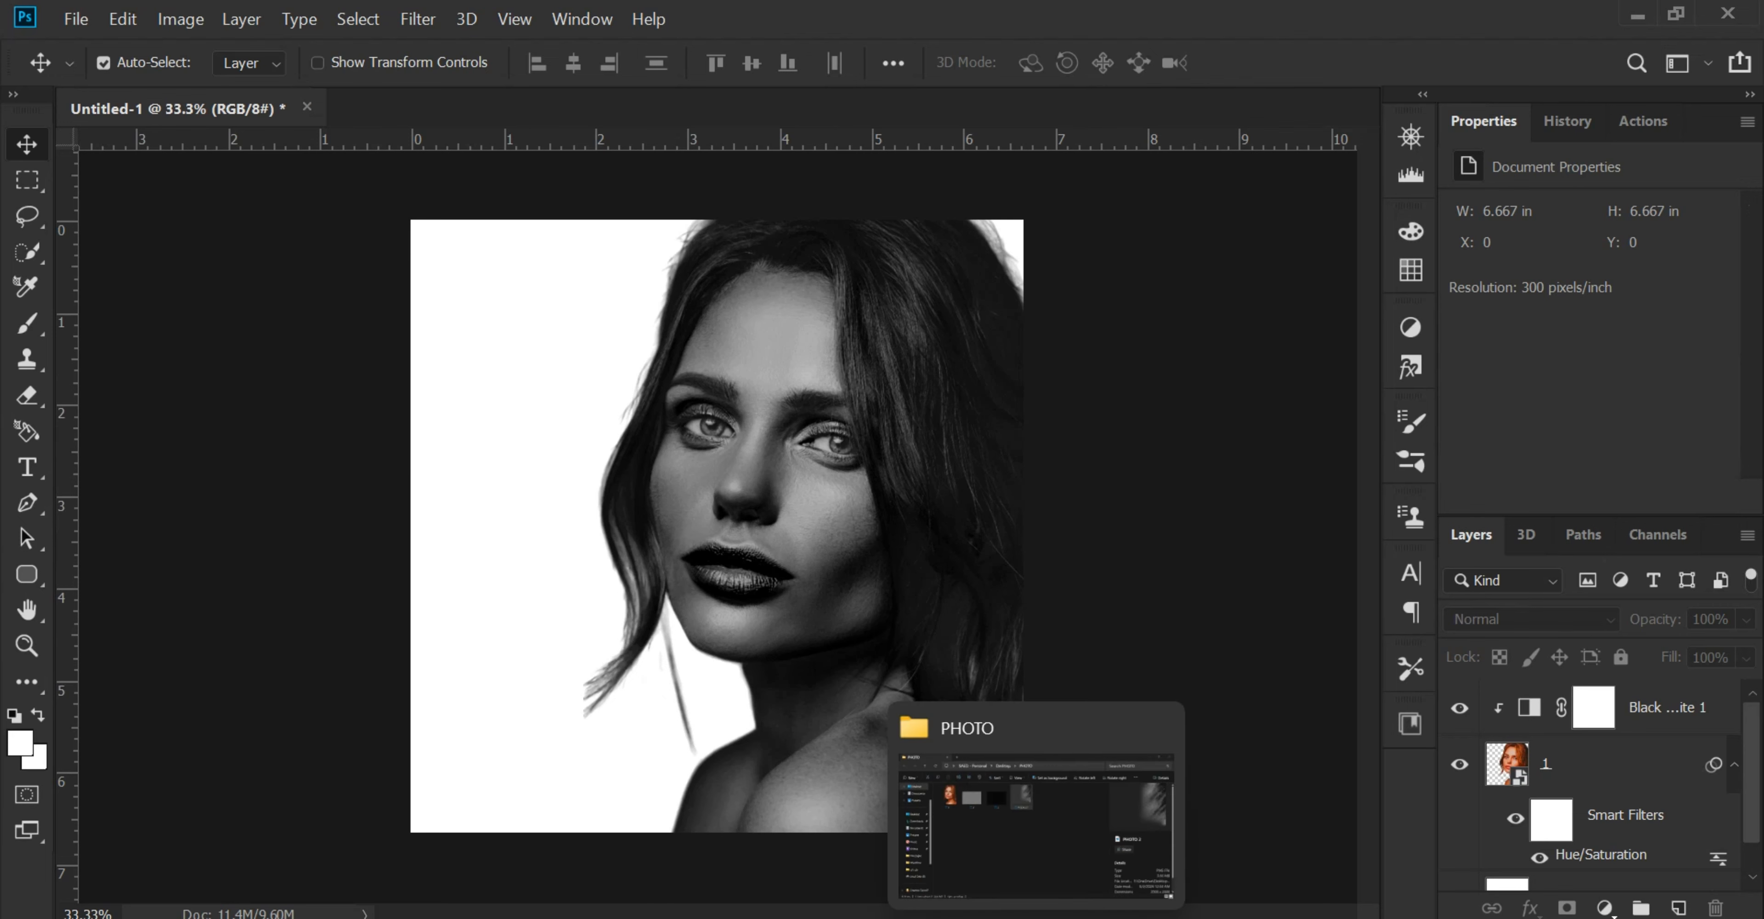
{"action": "left_click", "coordinate": [1035, 821]}
{"action": "left_click_drag", "start_coordinate": [768, 326], "coordinate": [787, 411]}
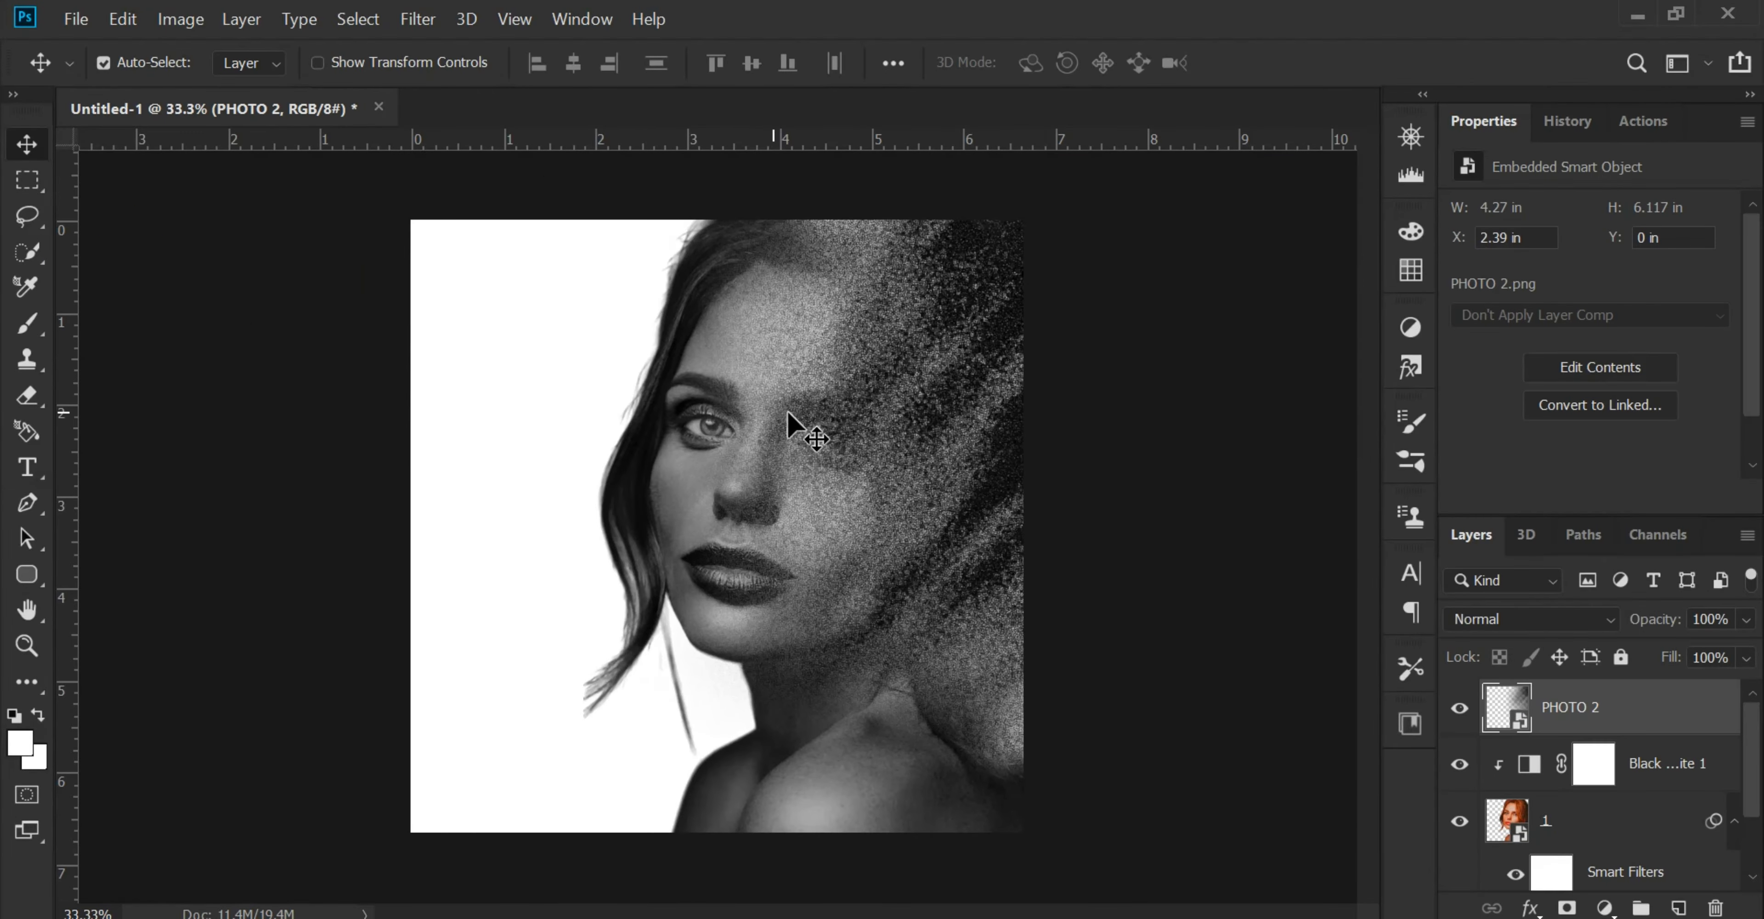
{"action": "left_click_drag", "start_coordinate": [915, 397], "coordinate": [924, 402]}
- Hide the PHOTO 2 layer and add a layer mask to layer 1
{"action": "left_click", "coordinate": [1461, 712]}
{"action": "left_click", "coordinate": [1603, 826]}
{"action": "left_click", "coordinate": [1567, 908]}
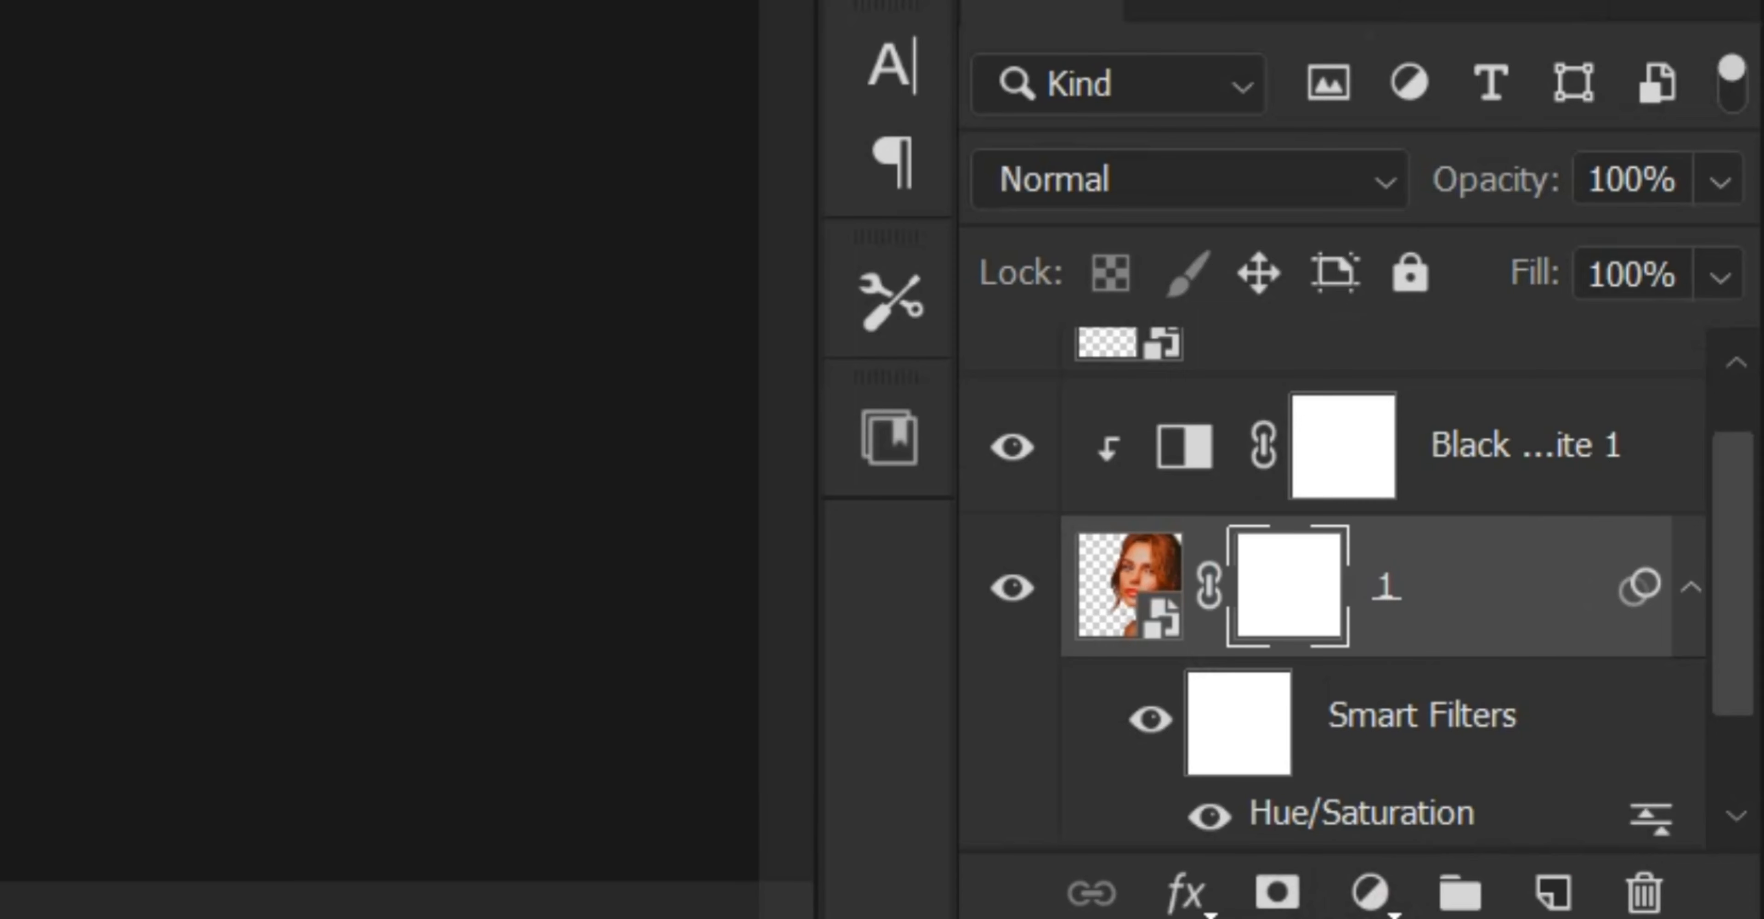
- Paint black on layer 1's mask with a soft 1300 px brush to fade out the right side of the hair and shoulder
{"action": "left_click", "coordinate": [28, 323]}
{"action": "left_click", "coordinate": [21, 741]}
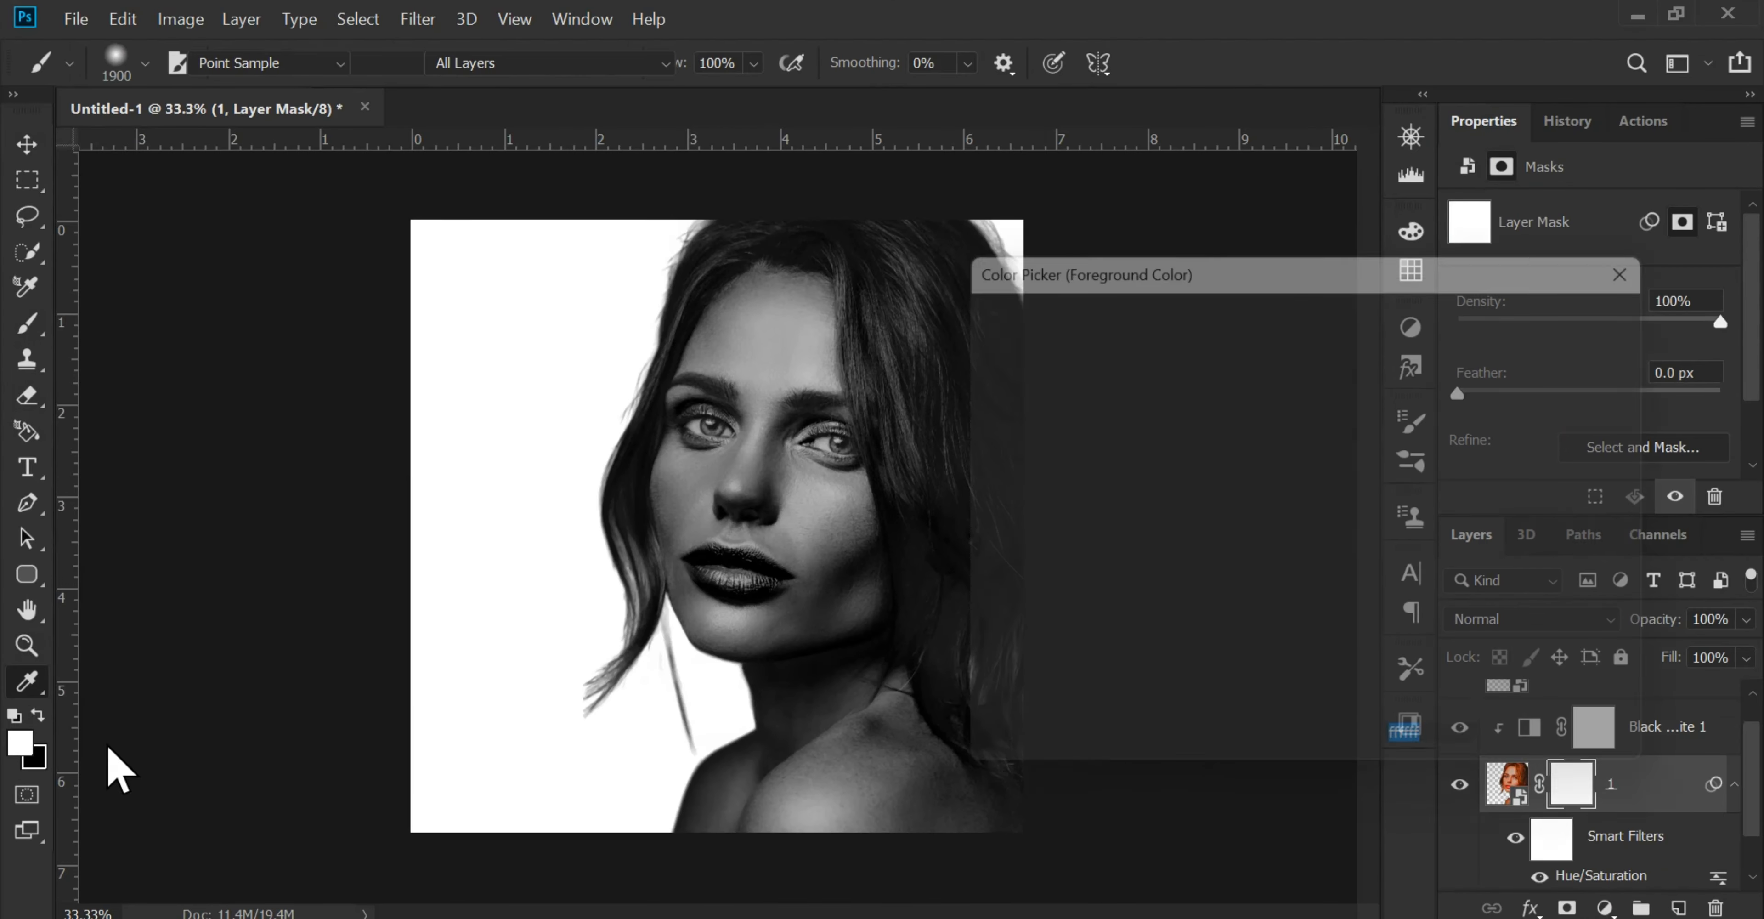
{"action": "left_click_drag", "start_coordinate": [1024, 610], "coordinate": [933, 713]}
{"action": "left_click", "coordinate": [1580, 308]}
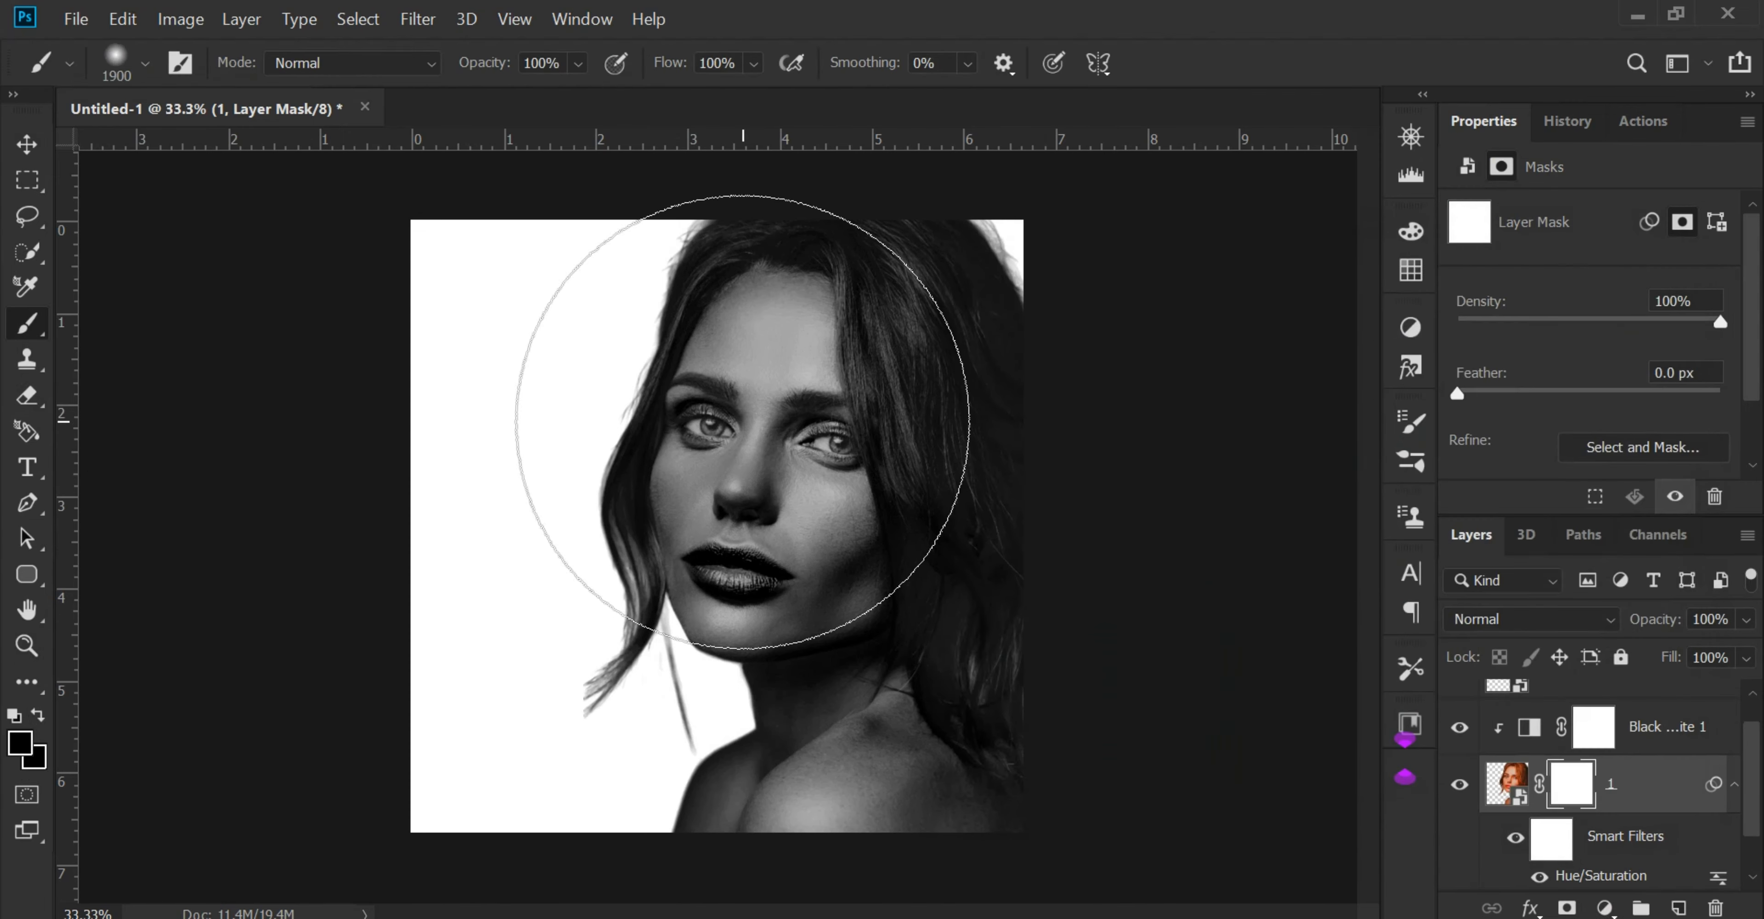
{"action": "key", "text": "bracketleft"}
{"action": "key", "text": "bracketleft"}
{"action": "key", "text": "bracketleft"}
{"action": "key", "text": "bracketleft"}
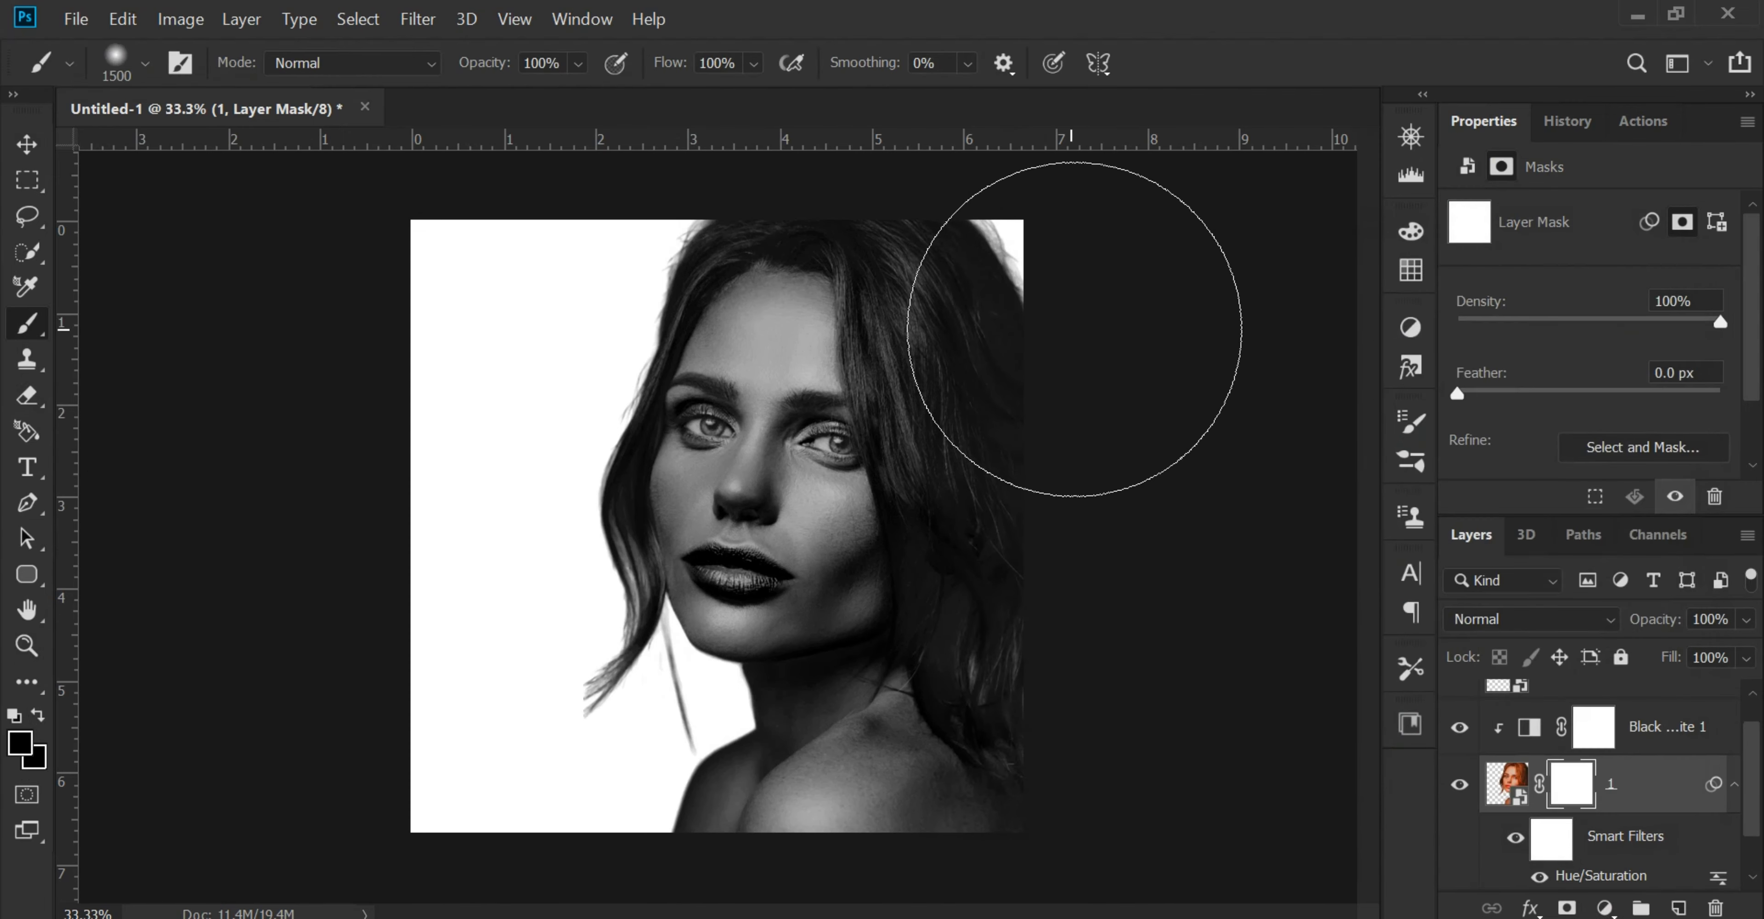
{"action": "key", "text": "bracketleft"}
{"action": "key", "text": "bracketleft"}
{"action": "mouse_move", "coordinate": [1071, 283]}
{"action": "left_mouse_down"}
{"action": "mouse_move", "coordinate": [1044, 268]}
{"action": "mouse_move", "coordinate": [1143, 657]}
{"action": "mouse_move", "coordinate": [1165, 624]}
{"action": "mouse_move", "coordinate": [1125, 368]}
{"action": "mouse_move", "coordinate": [1083, 217]}
{"action": "mouse_move", "coordinate": [1056, 188]}
{"action": "mouse_move", "coordinate": [1112, 342]}
{"action": "mouse_move", "coordinate": [1114, 504]}
{"action": "mouse_move", "coordinate": [1150, 618]}
{"action": "mouse_move", "coordinate": [1177, 639]}
{"action": "left_mouse_up"}
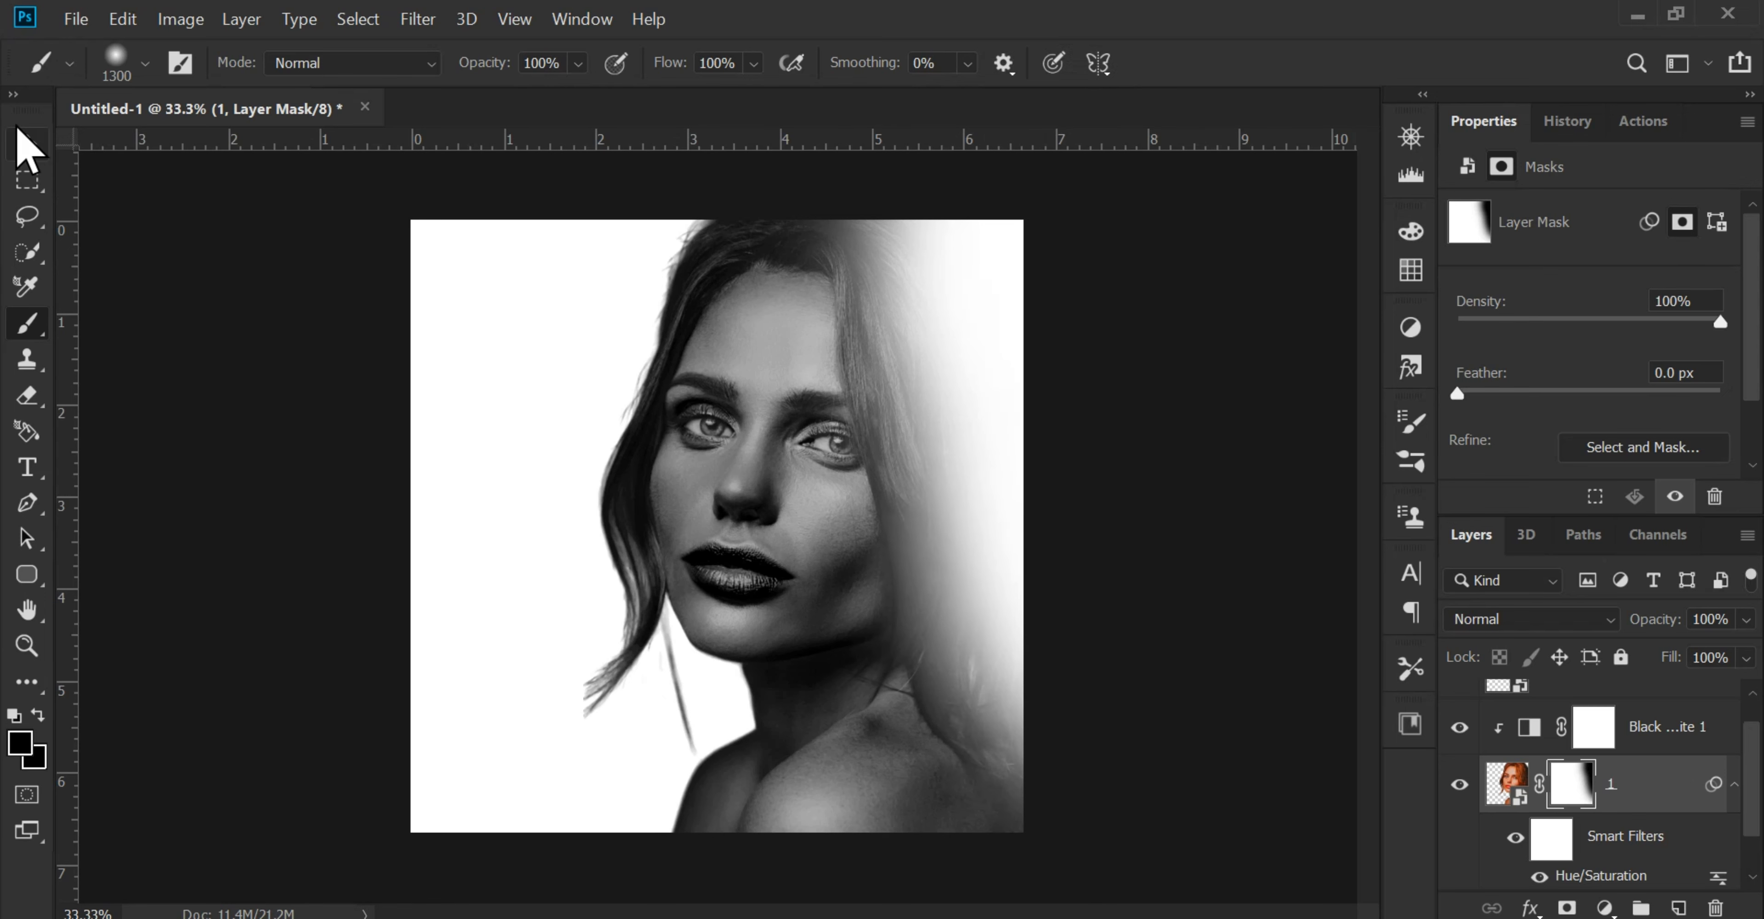
- Switch to the Move tool and make the PHOTO 2 layer visible again
{"action": "left_click", "coordinate": [27, 144]}
{"action": "scroll", "coordinate": [1524, 818], "scroll_direction": "up", "scroll_amount": 1}
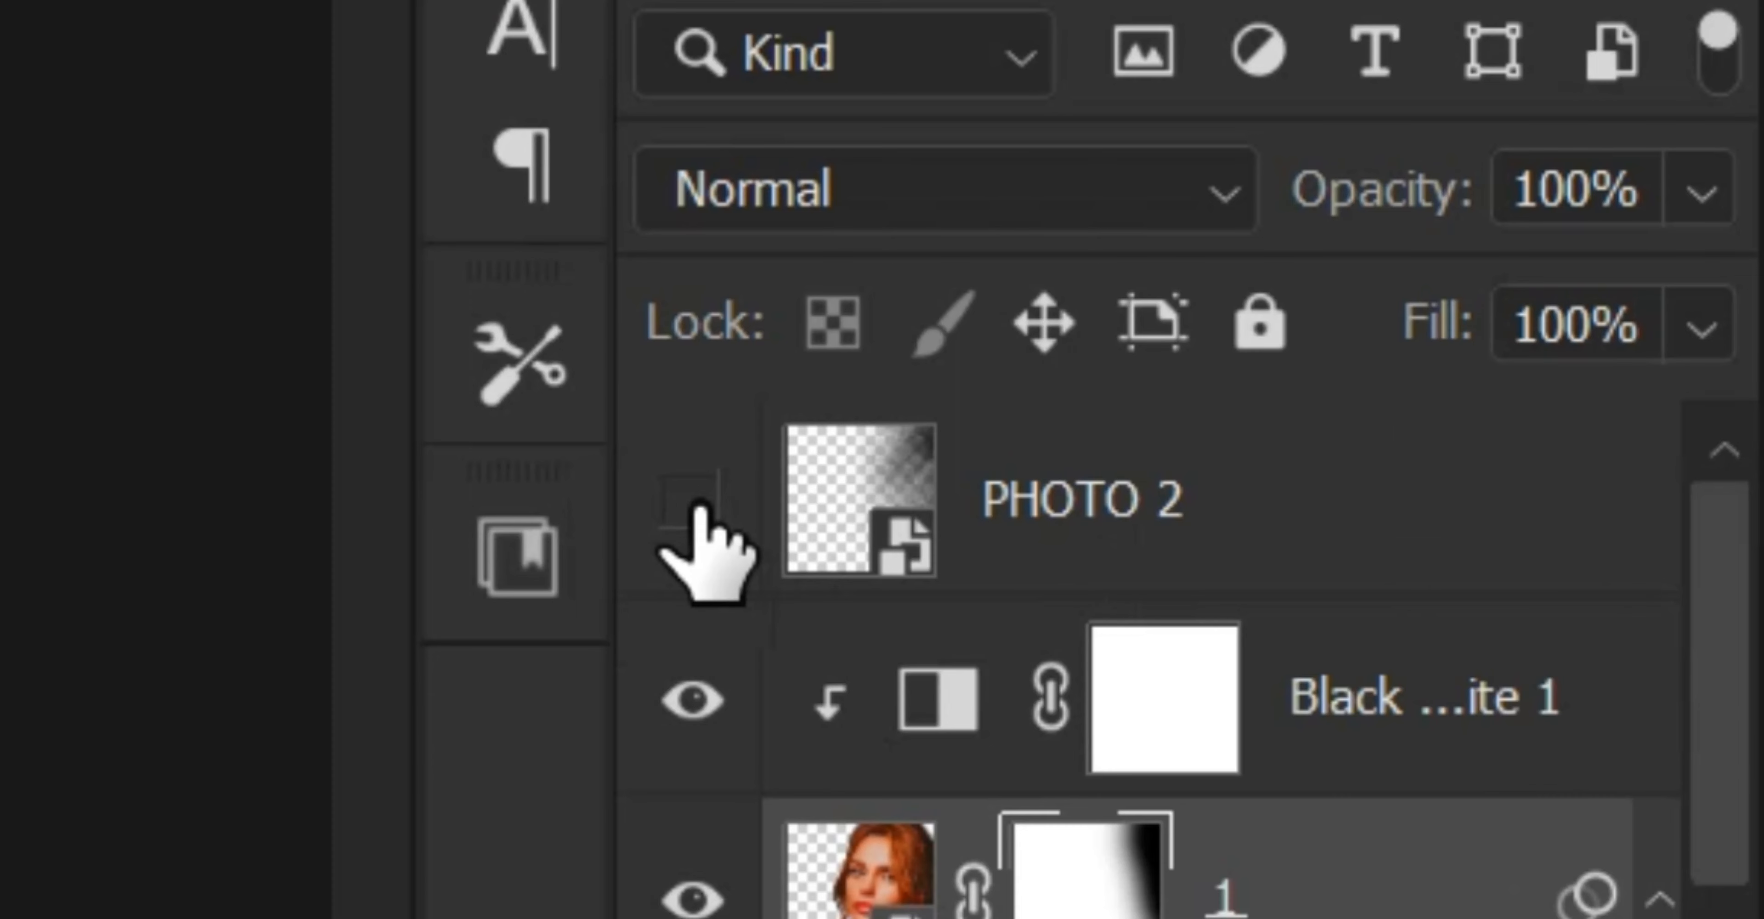
{"action": "left_click", "coordinate": [1462, 710]}
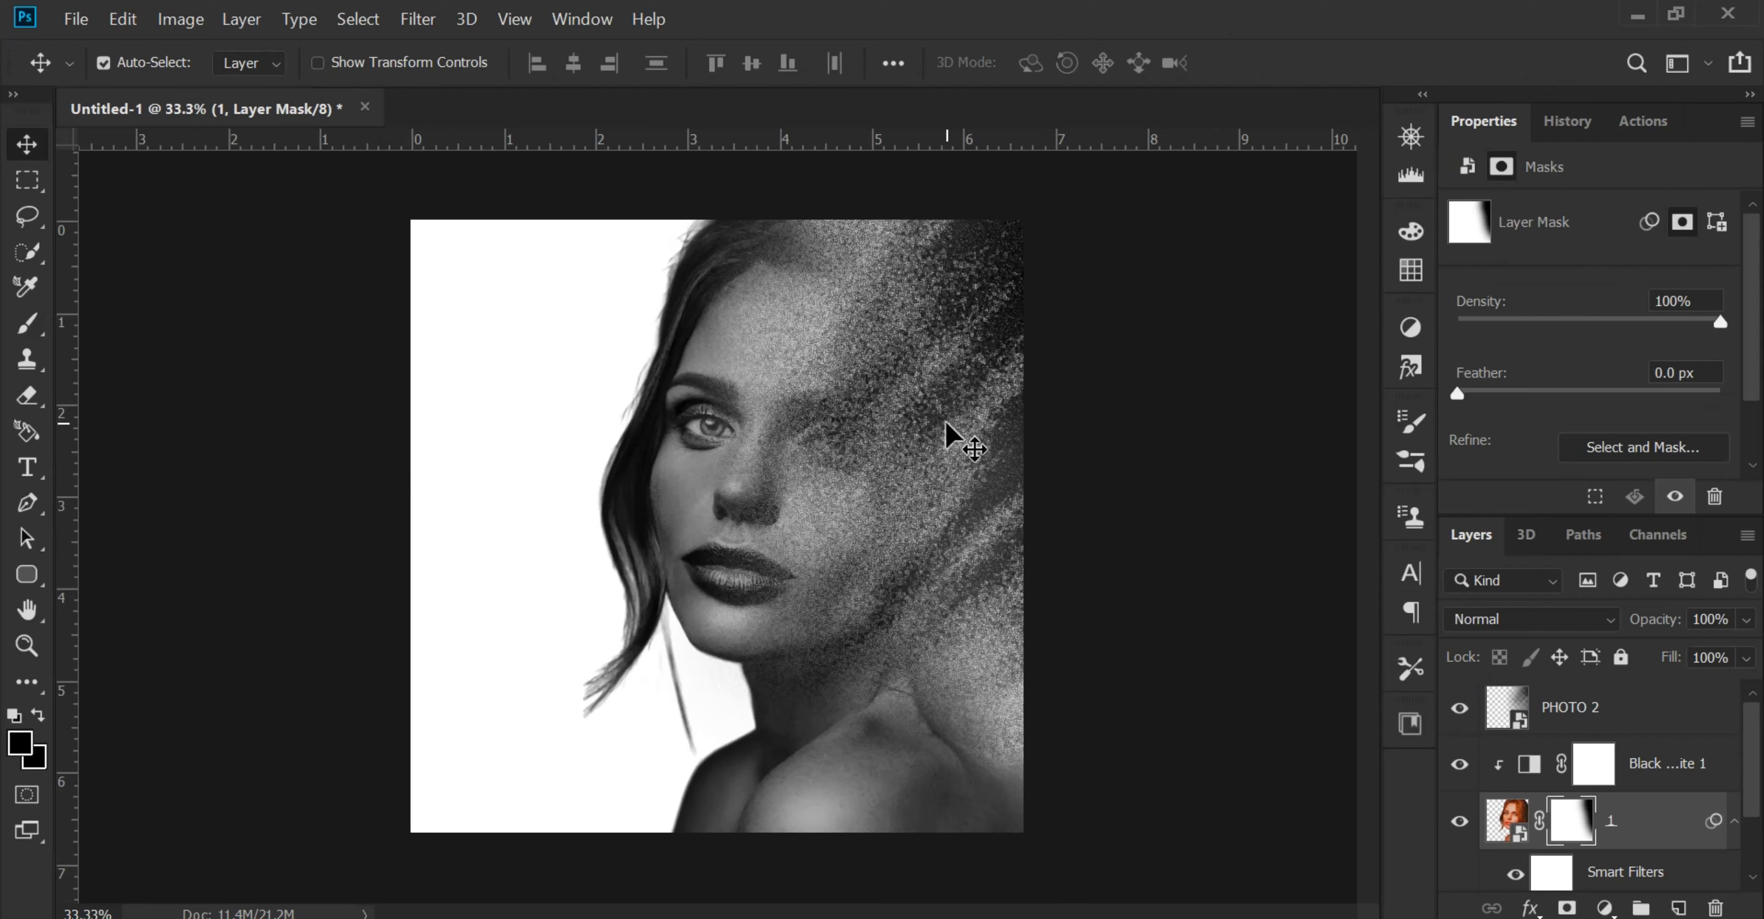
- Place the striped image 2 from the PHOTO folder above PHOTO 2 and clip it to the PHOTO 2 layer
{"action": "scroll", "coordinate": [904, 483], "scroll_direction": "up", "scroll_amount": 2}
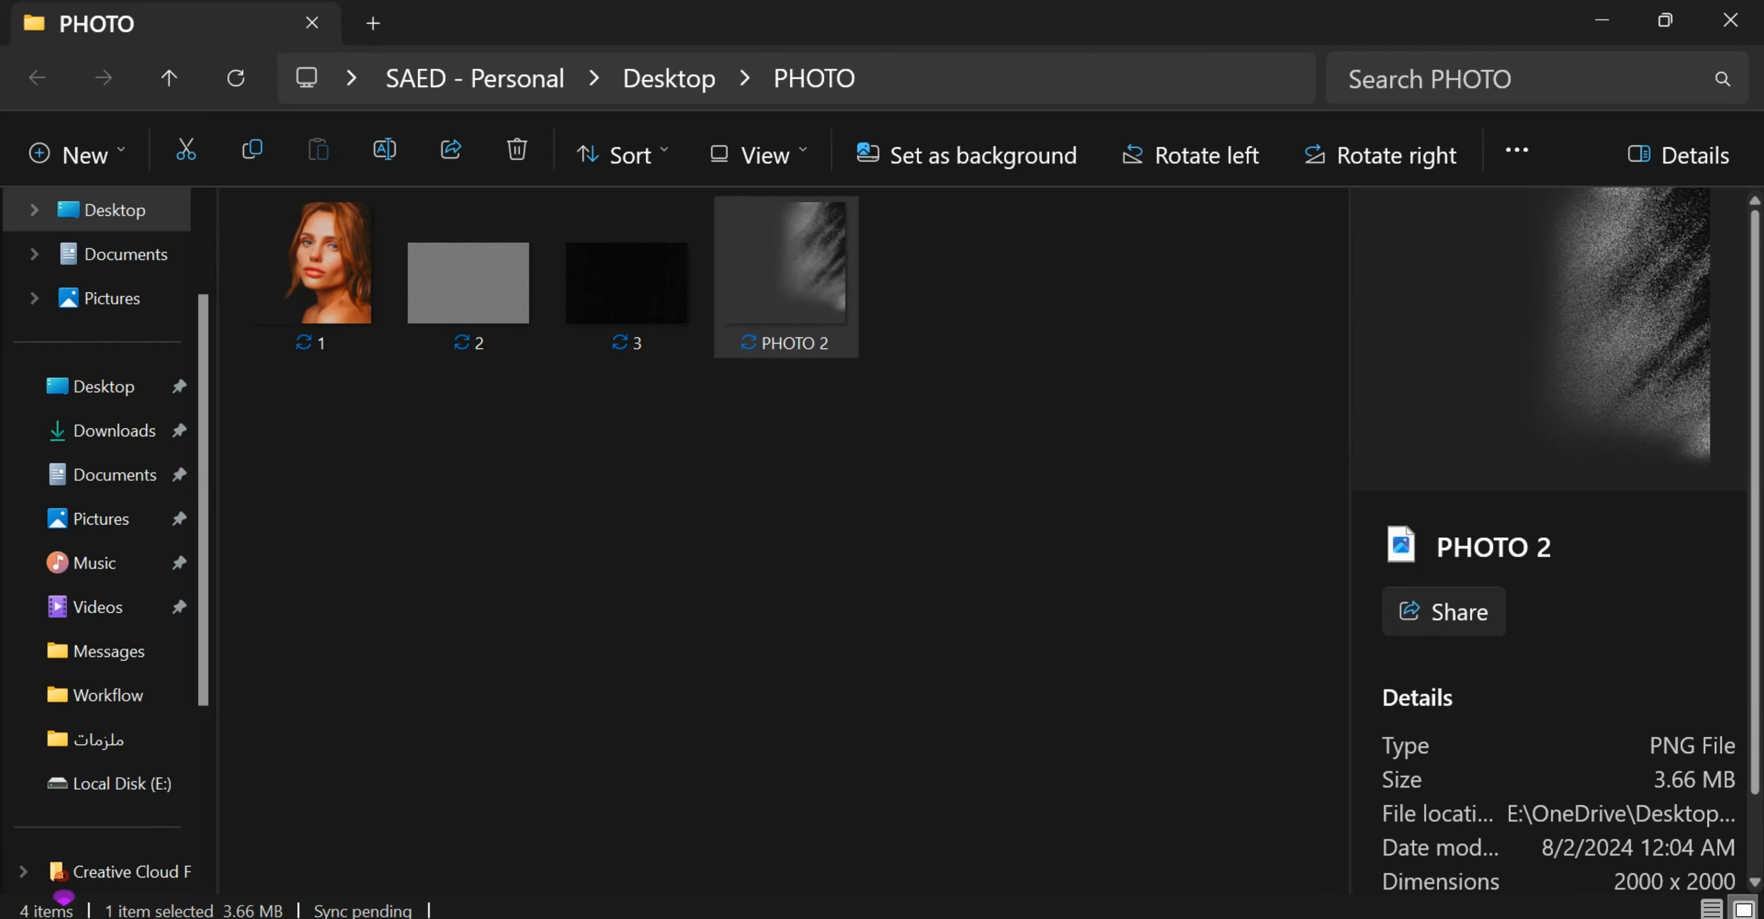
{"action": "left_click", "coordinate": [673, 512]}
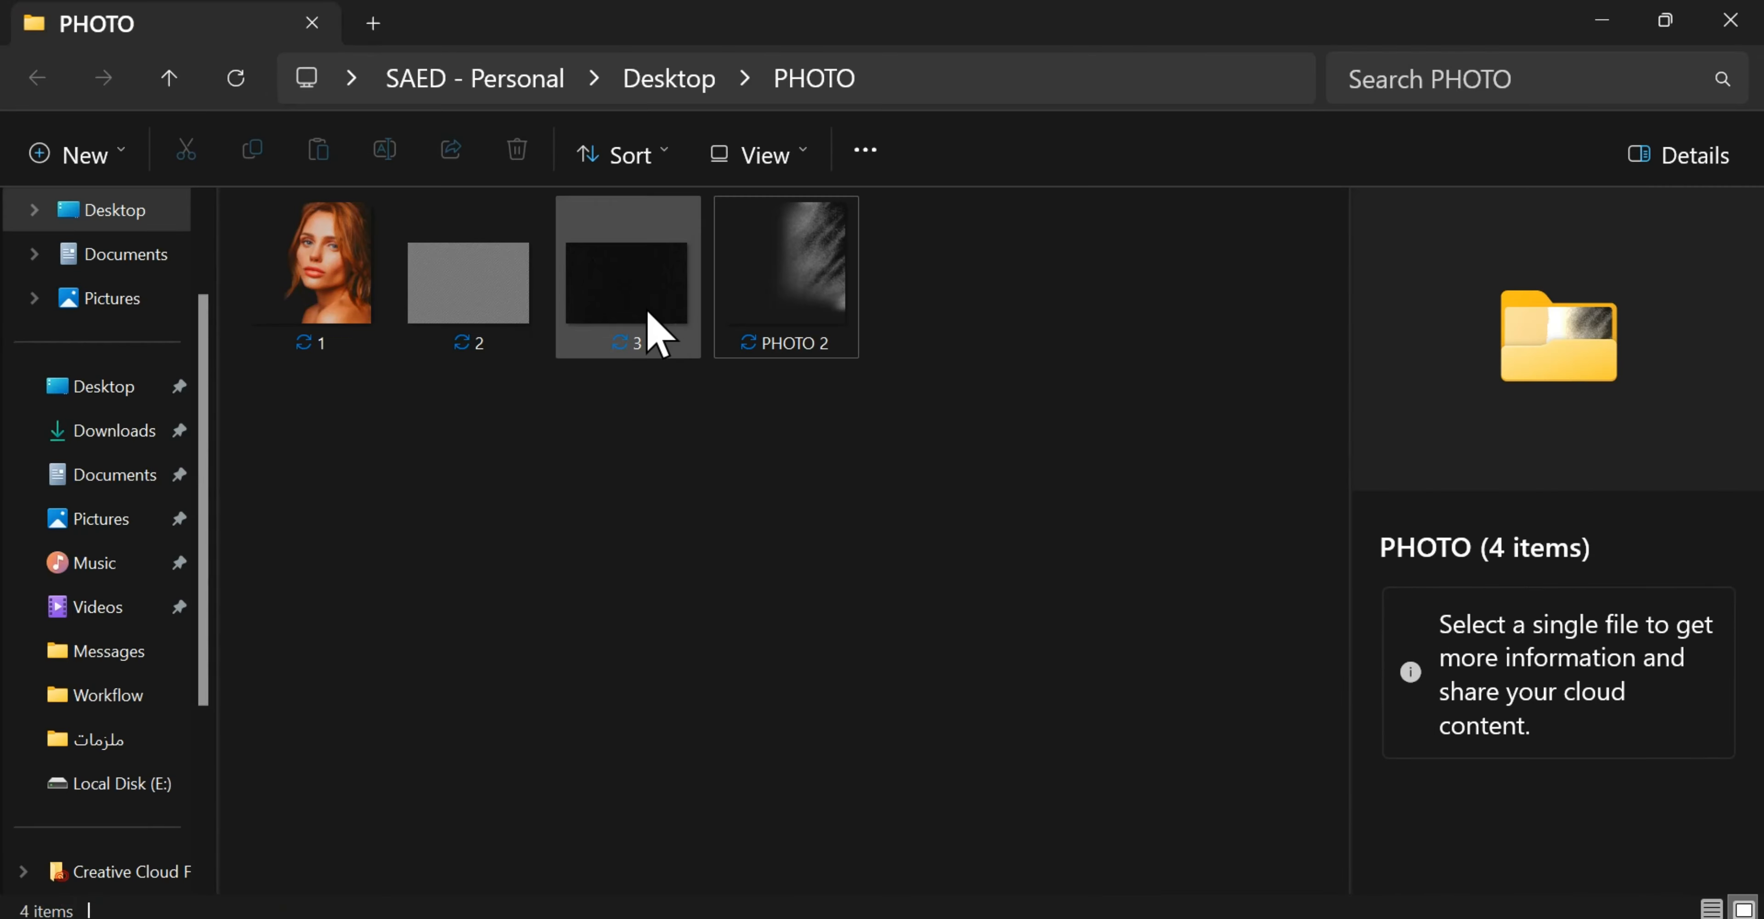
{"action": "left_click_drag", "start_coordinate": [524, 356], "coordinate": [854, 438]}
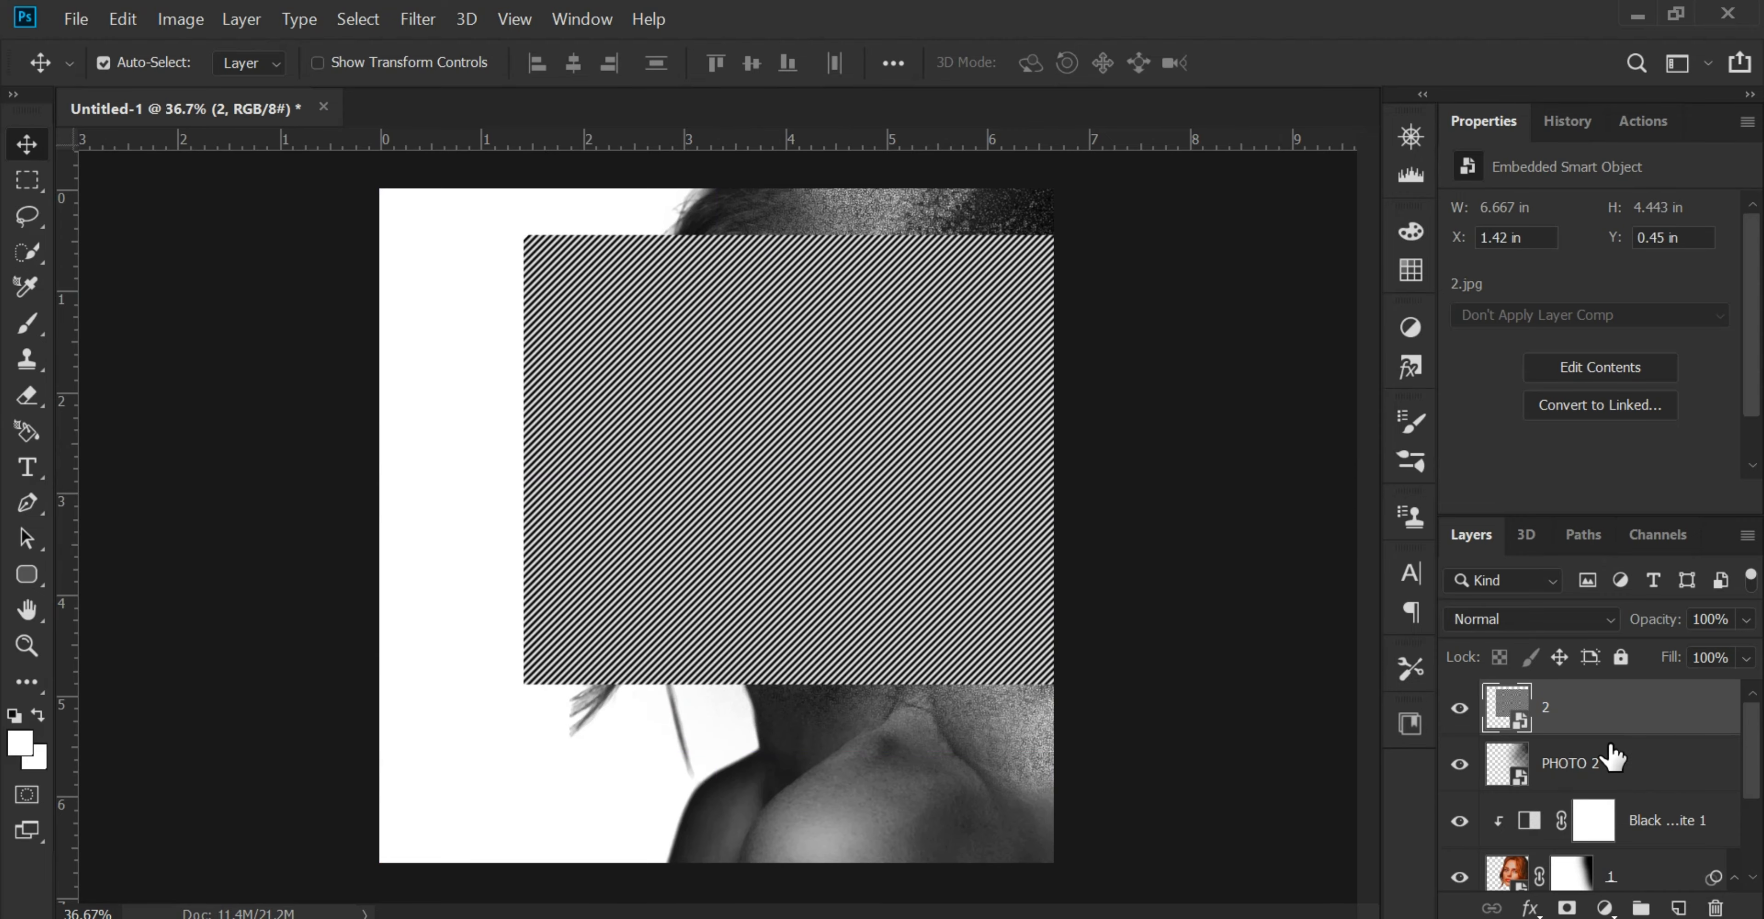
{"action": "right_click", "coordinate": [1605, 735]}
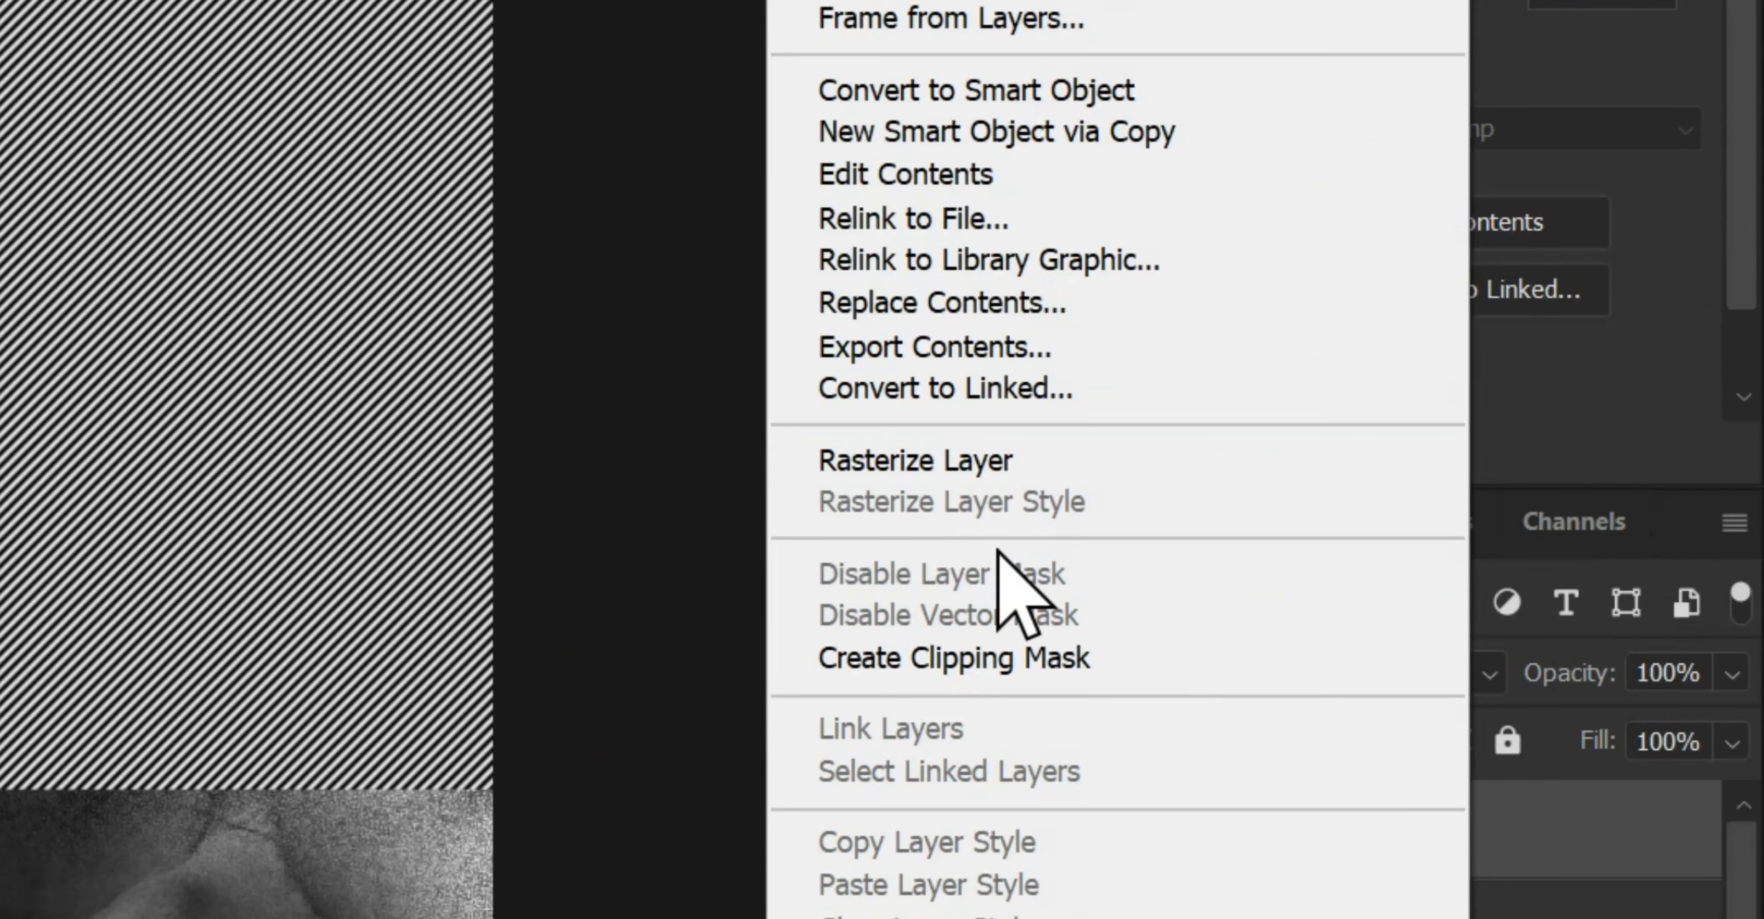
{"action": "left_click", "coordinate": [1335, 606]}
- Free-transform the stripes layer to about 66% scale, rotate it about -20°, and position it over the right side of the portrait
{"action": "key", "text": "ctrl+t"}
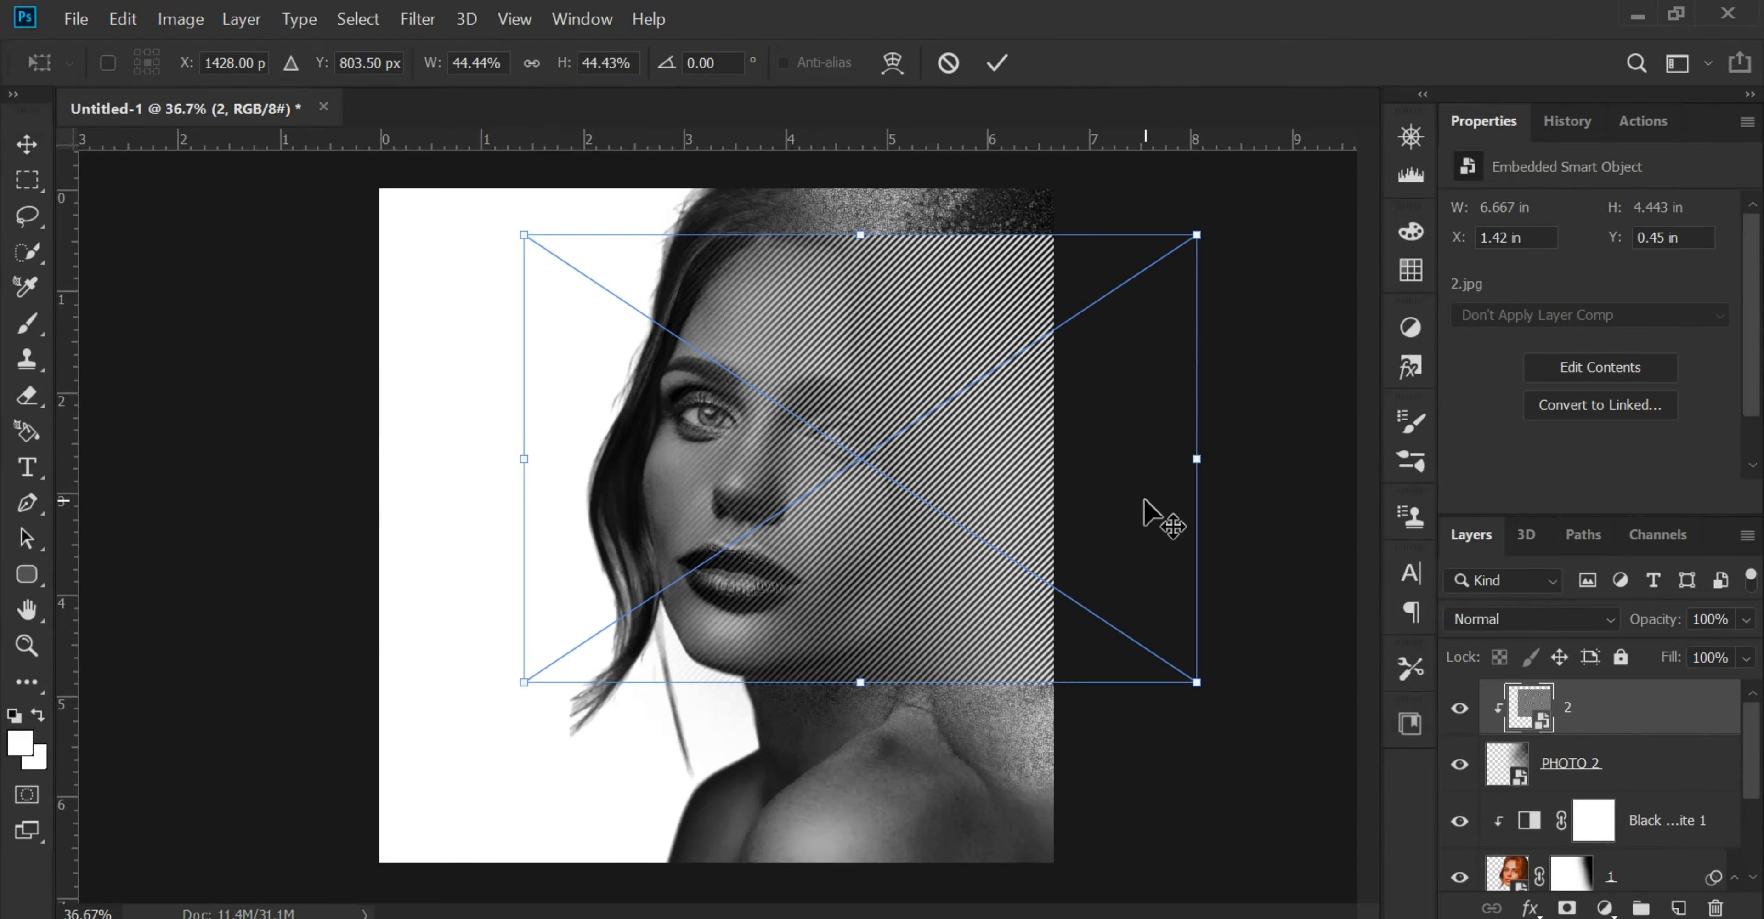
{"action": "left_click_drag", "start_coordinate": [859, 217], "coordinate": [860, 69]}
{"action": "left_click_drag", "start_coordinate": [942, 455], "coordinate": [1048, 467]}
{"action": "left_click_drag", "start_coordinate": [746, 365], "coordinate": [987, 435]}
{"action": "left_click_drag", "start_coordinate": [797, 482], "coordinate": [755, 506]}
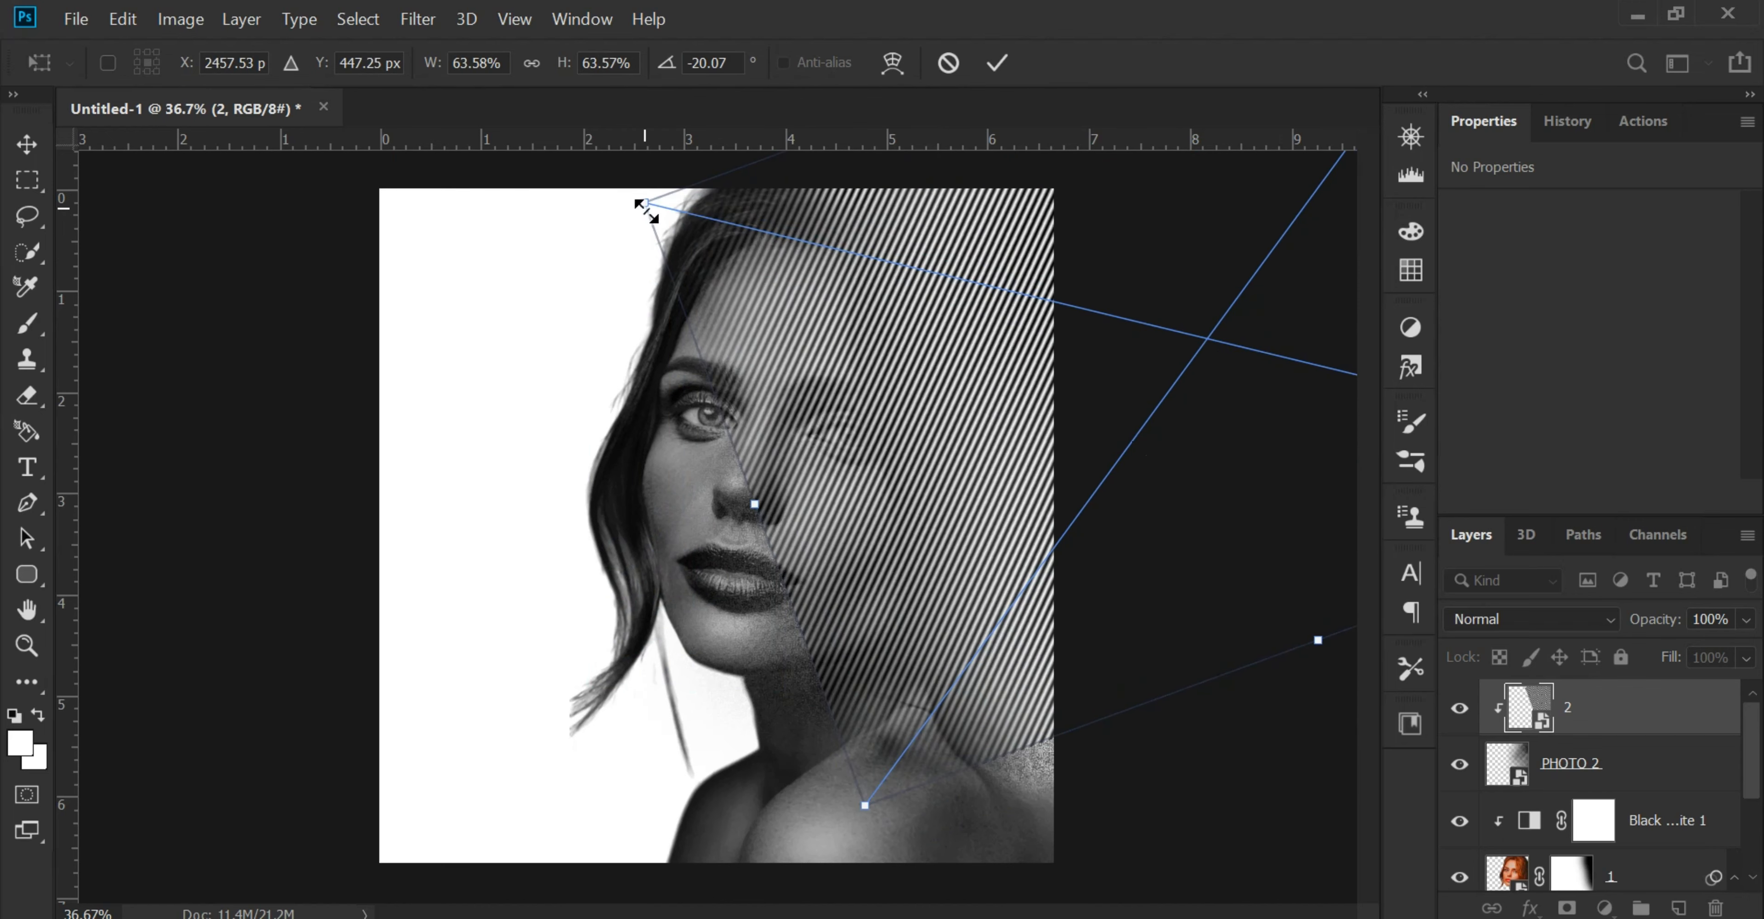
{"action": "left_click_drag", "start_coordinate": [646, 207], "coordinate": [601, 194]}
{"action": "left_click_drag", "start_coordinate": [941, 453], "coordinate": [987, 459]}
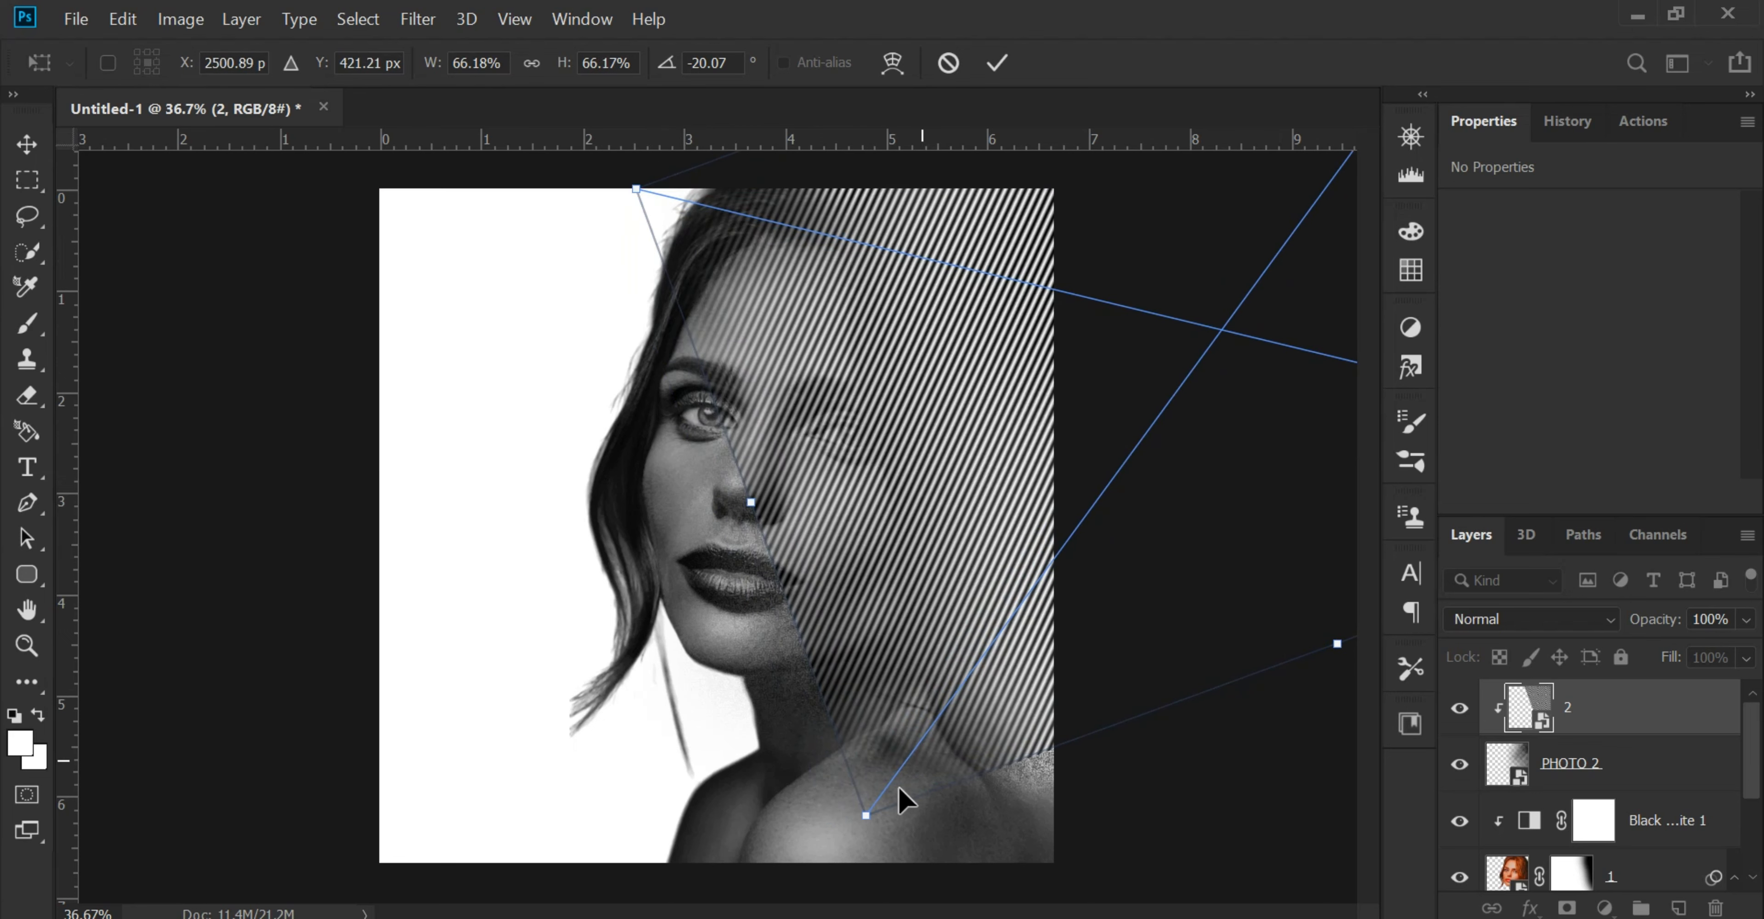
{"action": "key", "text": "Return"}
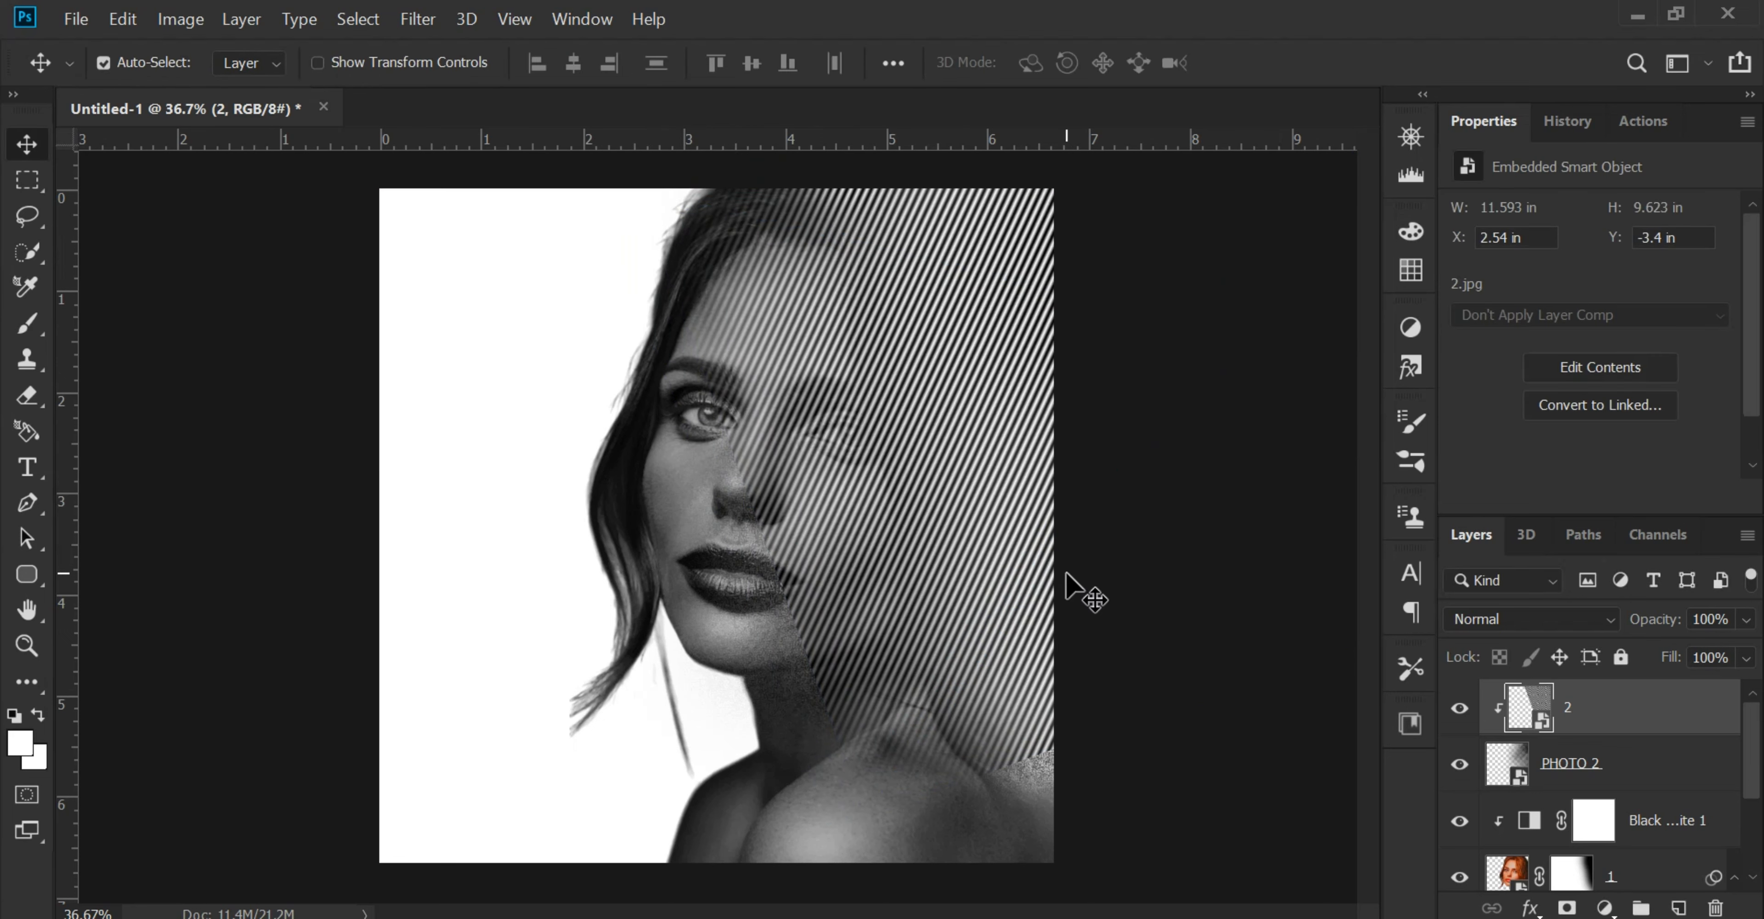
- Set the stripes layer's opacity to 42% and its blending mode to Overlay
{"action": "left_click", "coordinate": [1746, 619]}
{"action": "left_click_drag", "start_coordinate": [1709, 650], "coordinate": [1686, 651]}
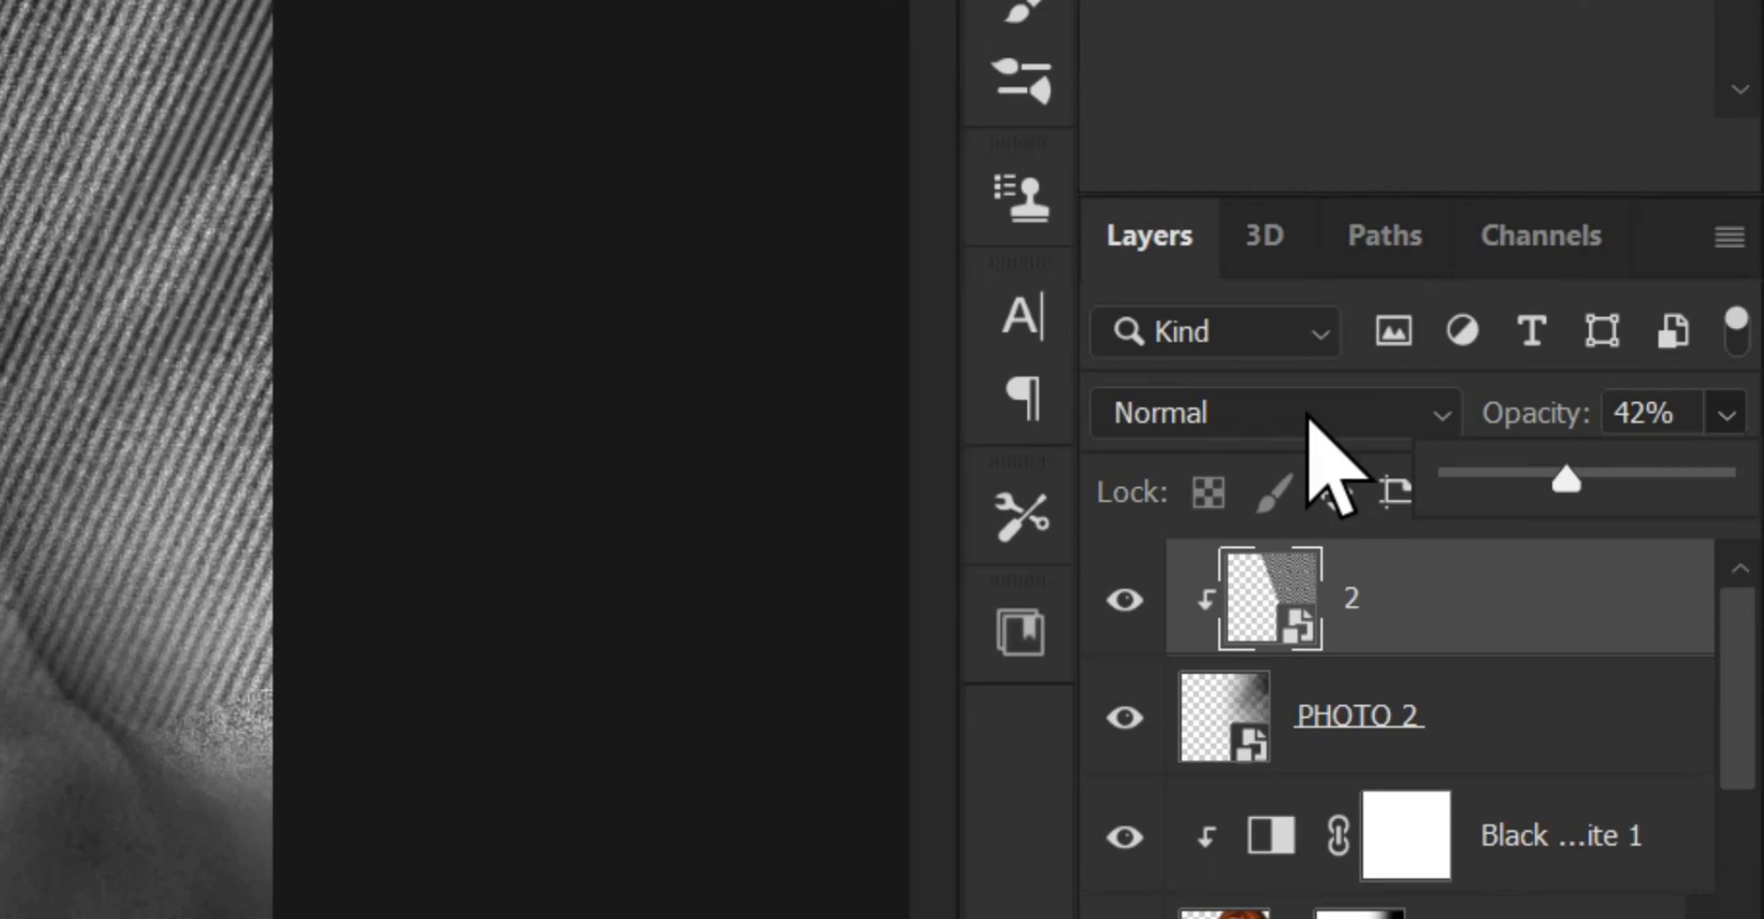
{"action": "left_click", "coordinate": [1548, 618]}
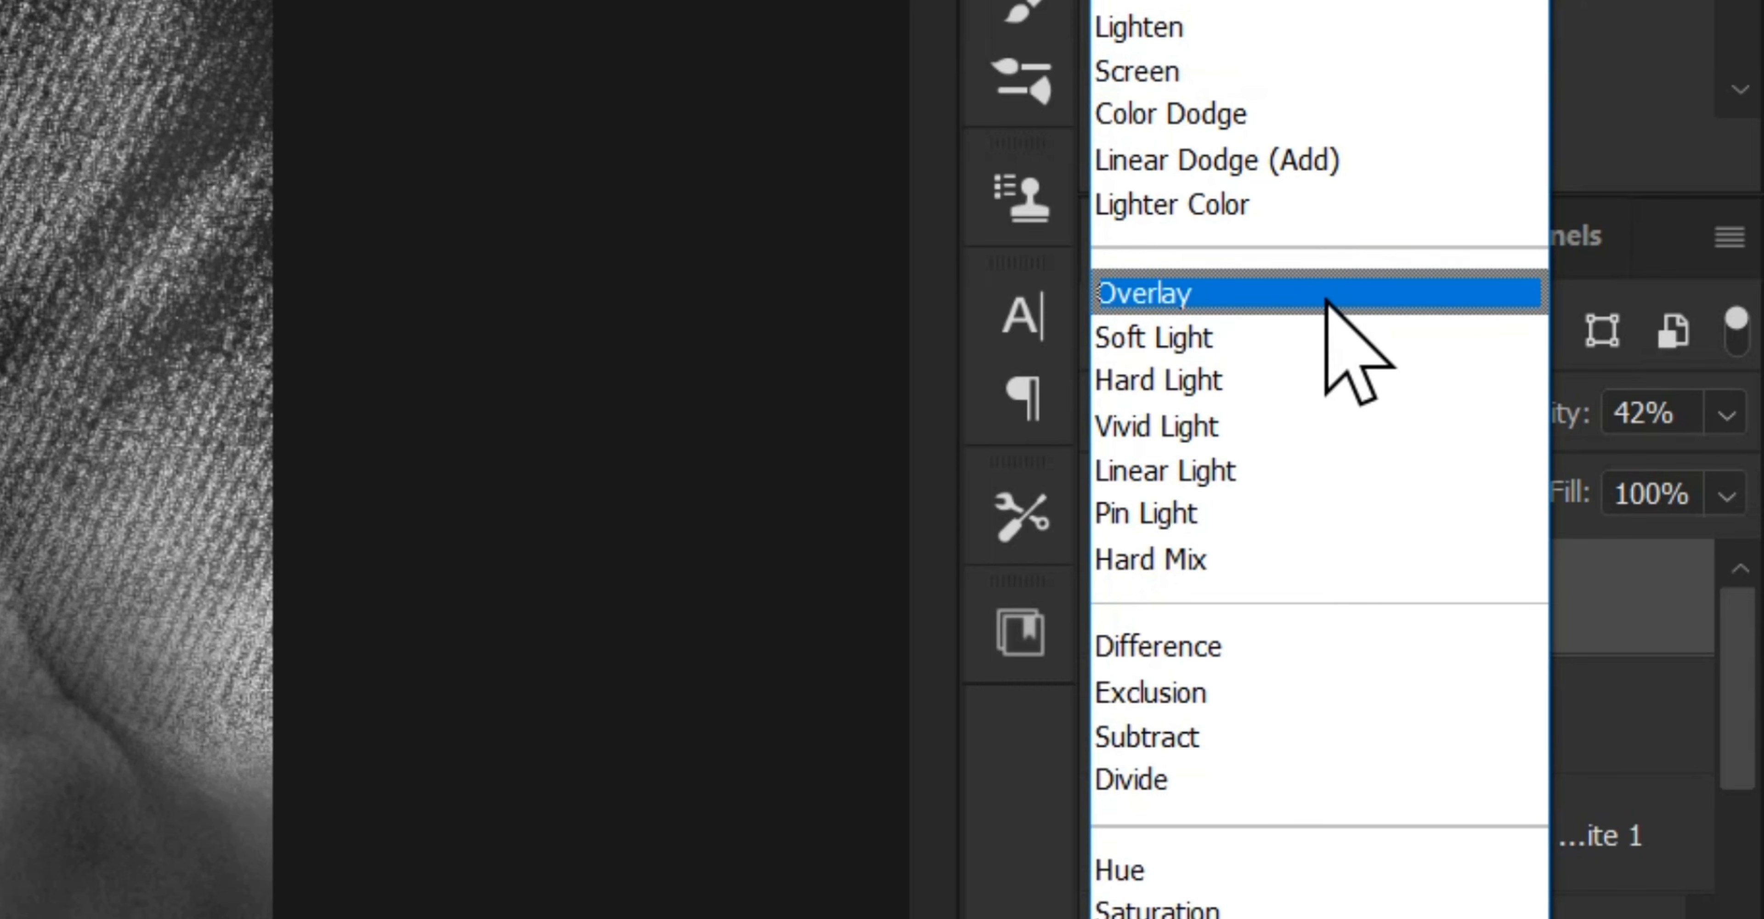
{"action": "left_click", "coordinate": [1240, 301]}
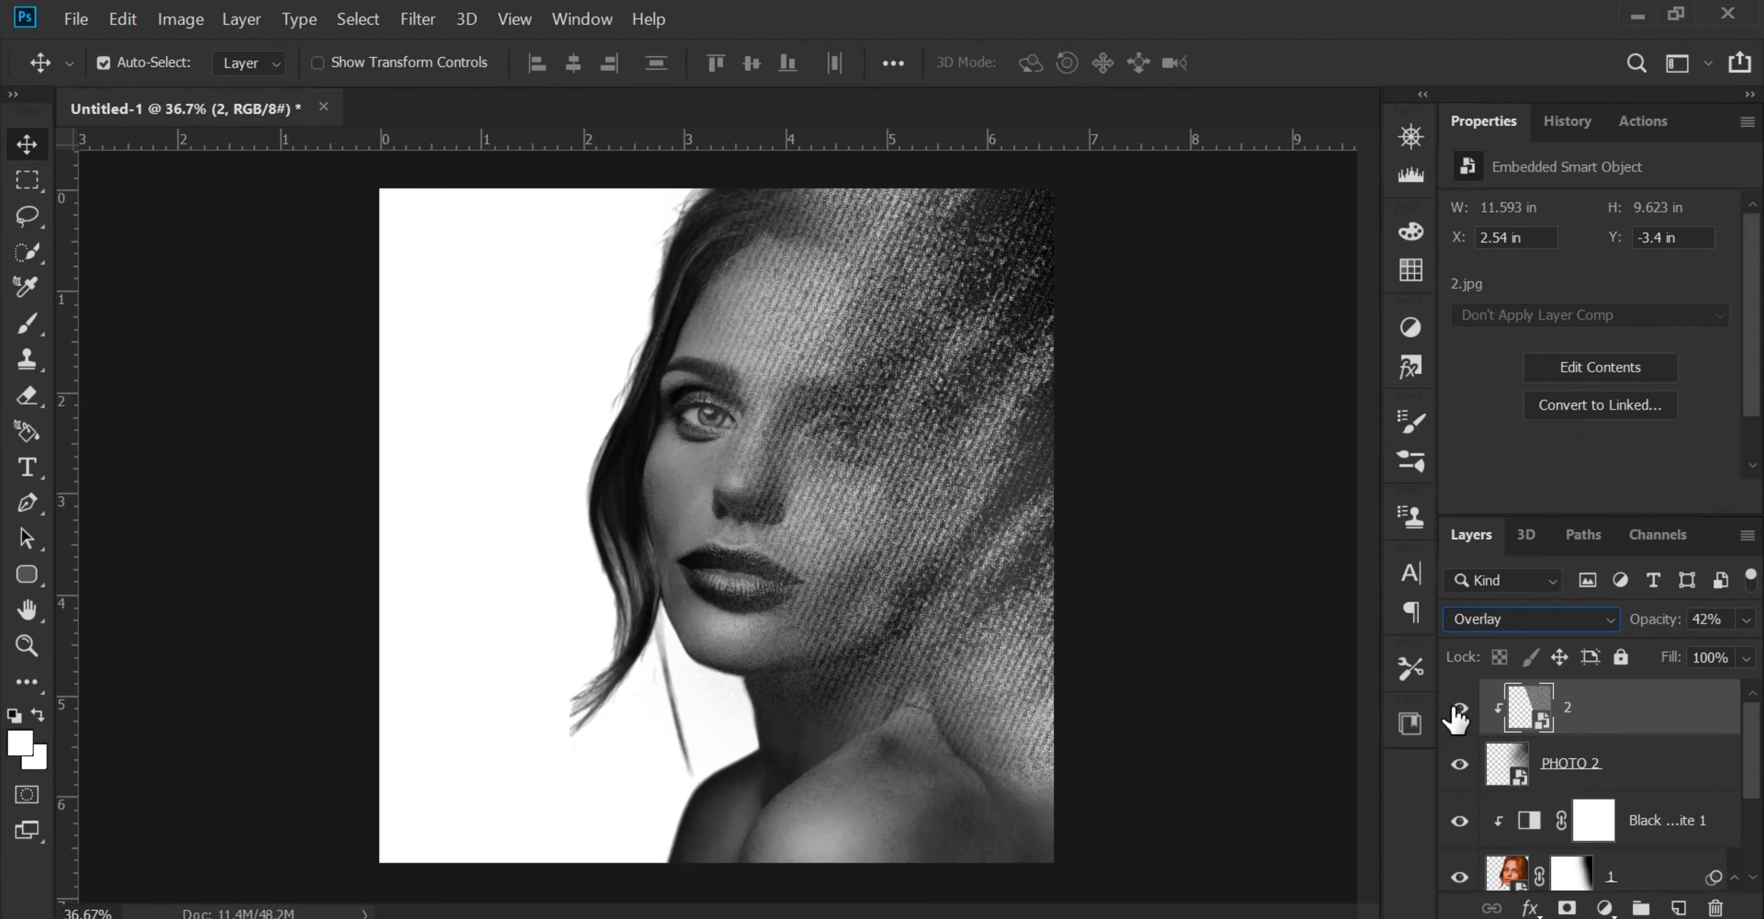
- Add a layer mask to the stripes layer and paint black over the face with the 1300 px brush to remove the stripes there
{"action": "left_click", "coordinate": [1567, 908]}
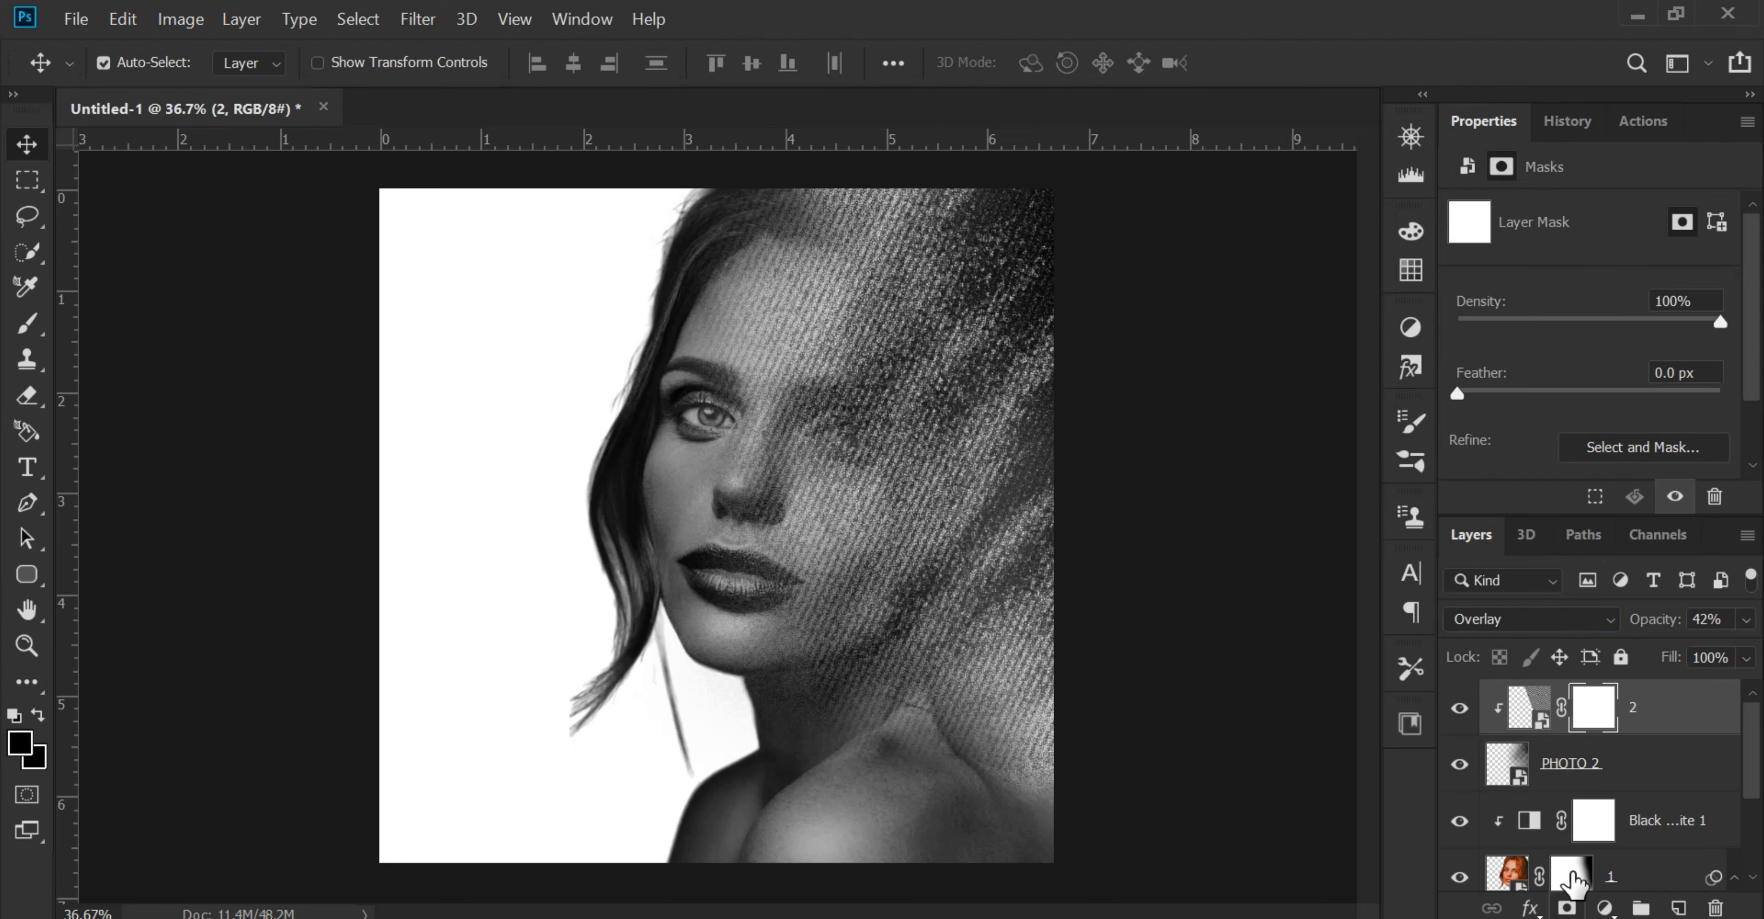
{"action": "left_click", "coordinate": [27, 324]}
{"action": "scroll", "coordinate": [946, 778], "scroll_direction": "down", "scroll_amount": 3}
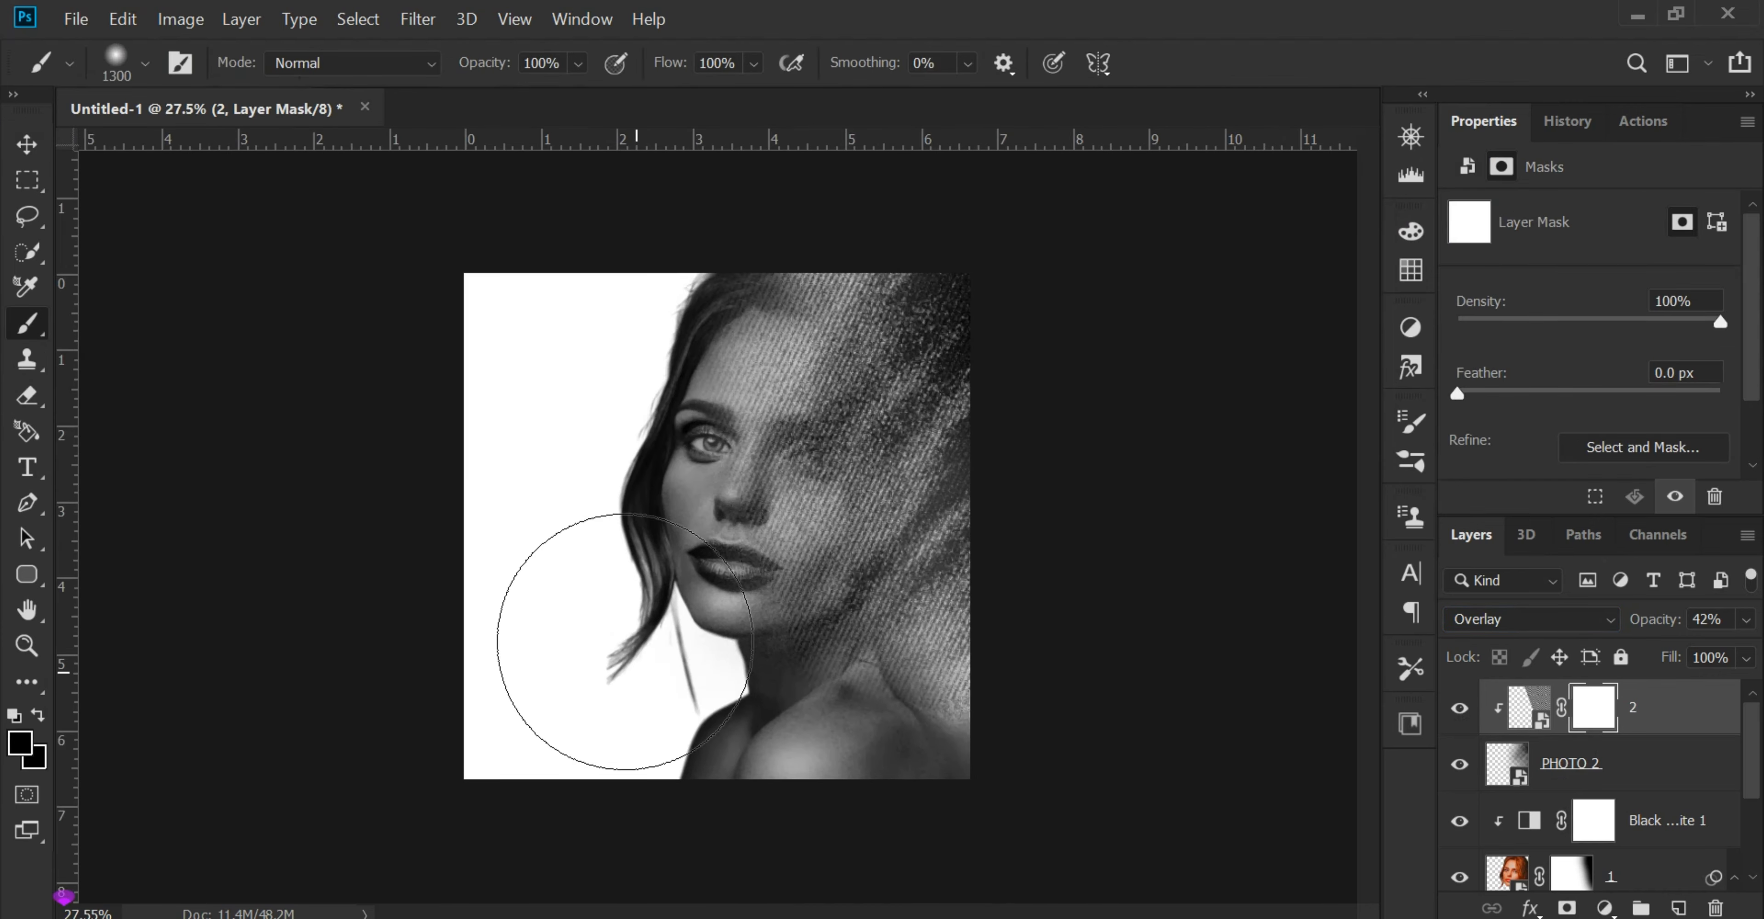
{"action": "left_click_drag", "start_coordinate": [639, 465], "coordinate": [654, 480]}
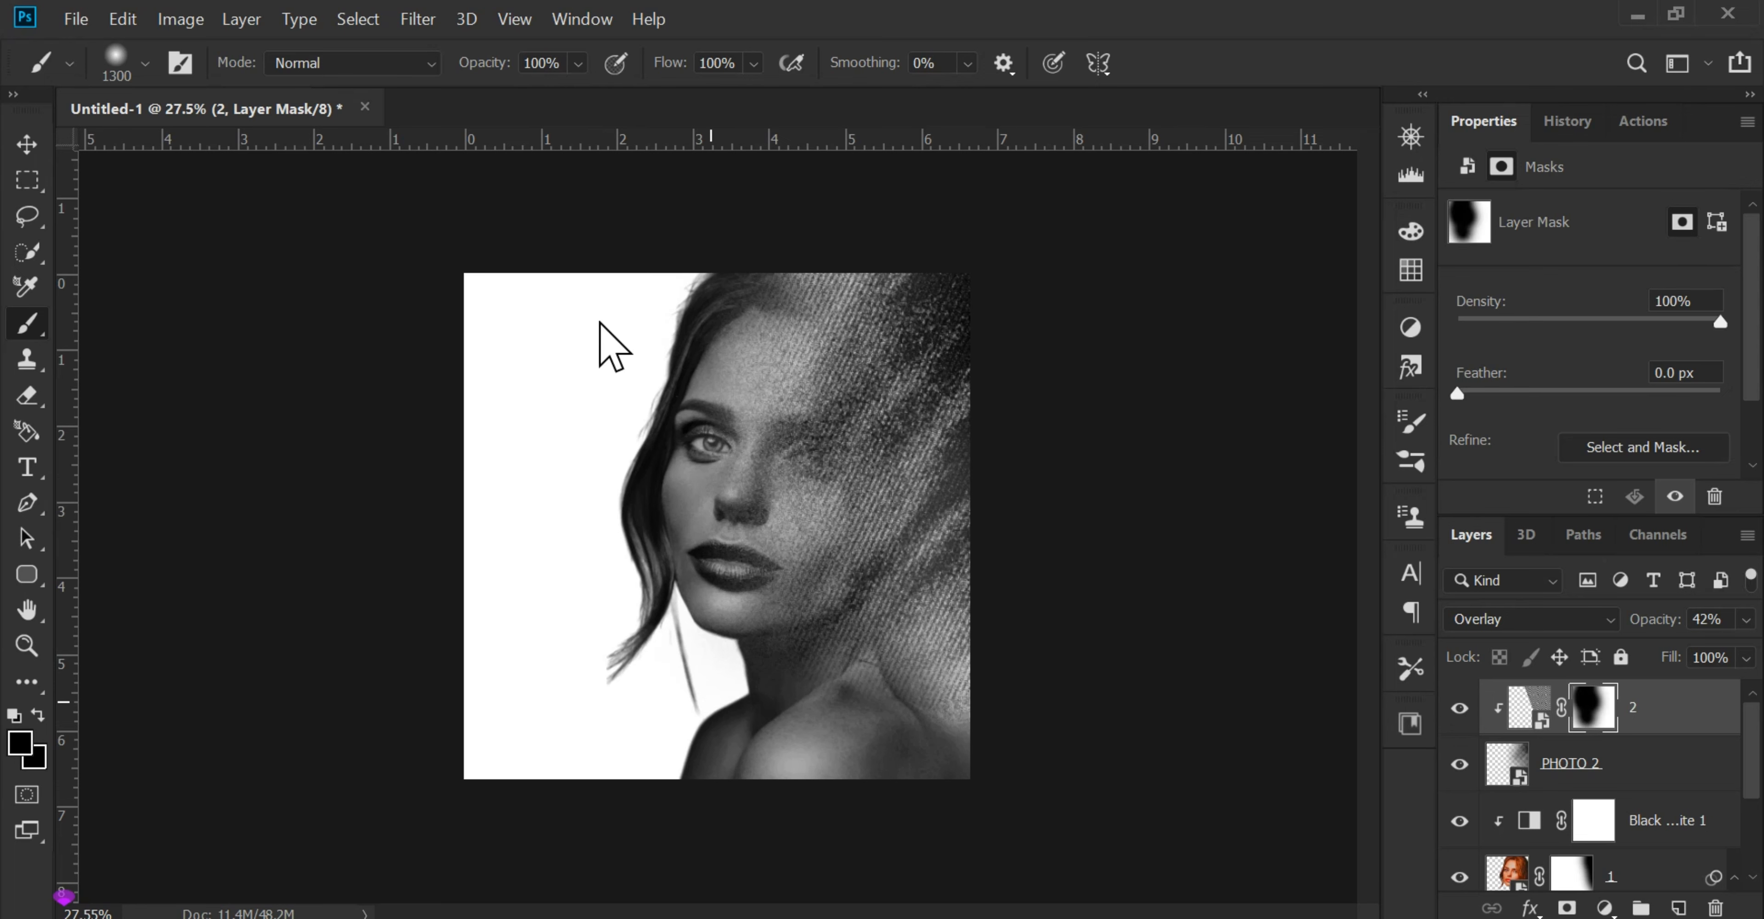
{"action": "left_click", "coordinate": [20, 152]}
{"action": "key", "text": "ctrl+plus"}
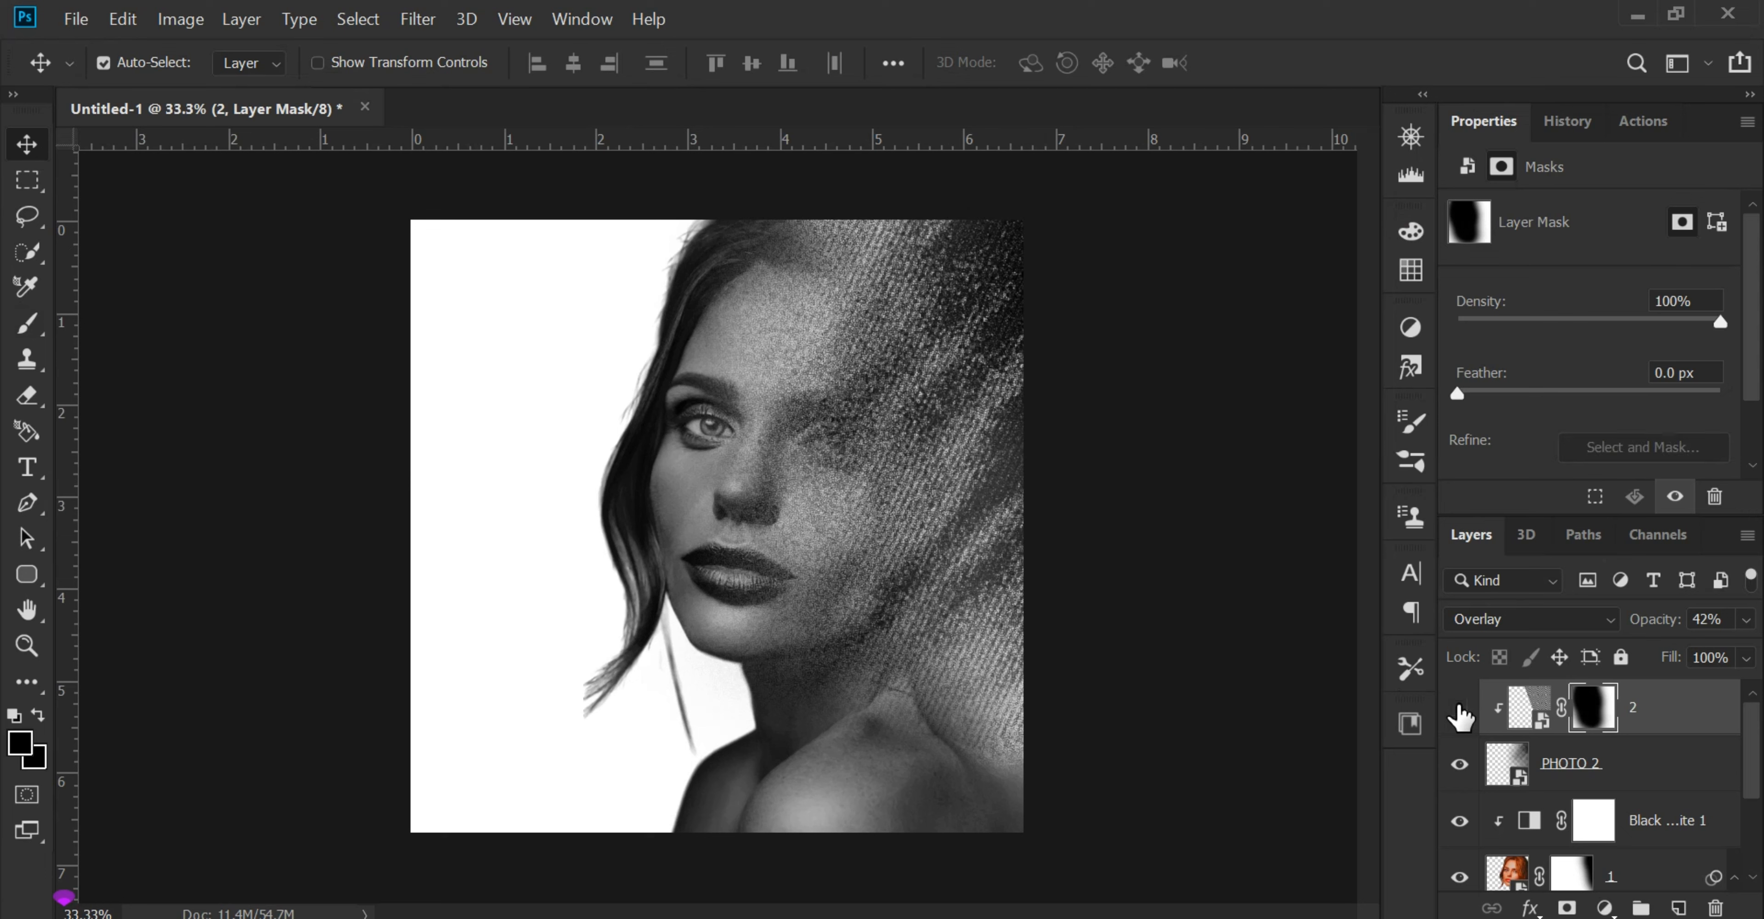
- Raise the stripes layer's opacity to 83% and toggle its visibility to compare the portrait with and without it
{"action": "left_click", "coordinate": [1746, 620]}
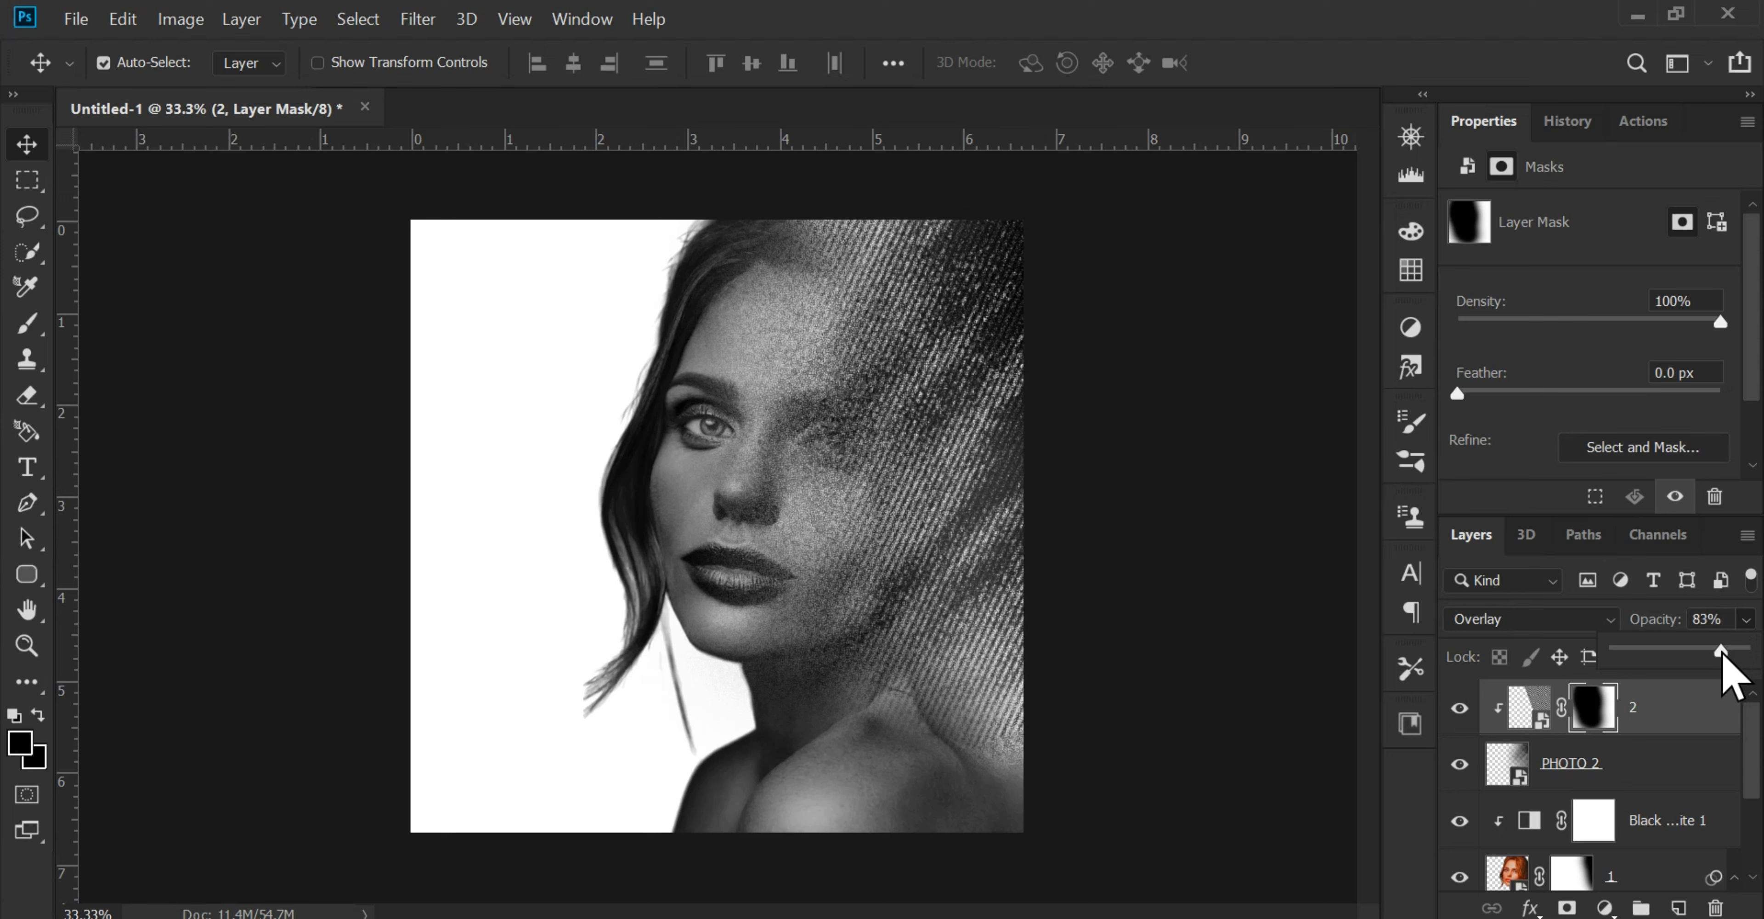
{"action": "left_click", "coordinate": [1460, 710]}
{"action": "left_click", "coordinate": [1460, 711]}
{"action": "left_click", "coordinate": [1460, 710]}
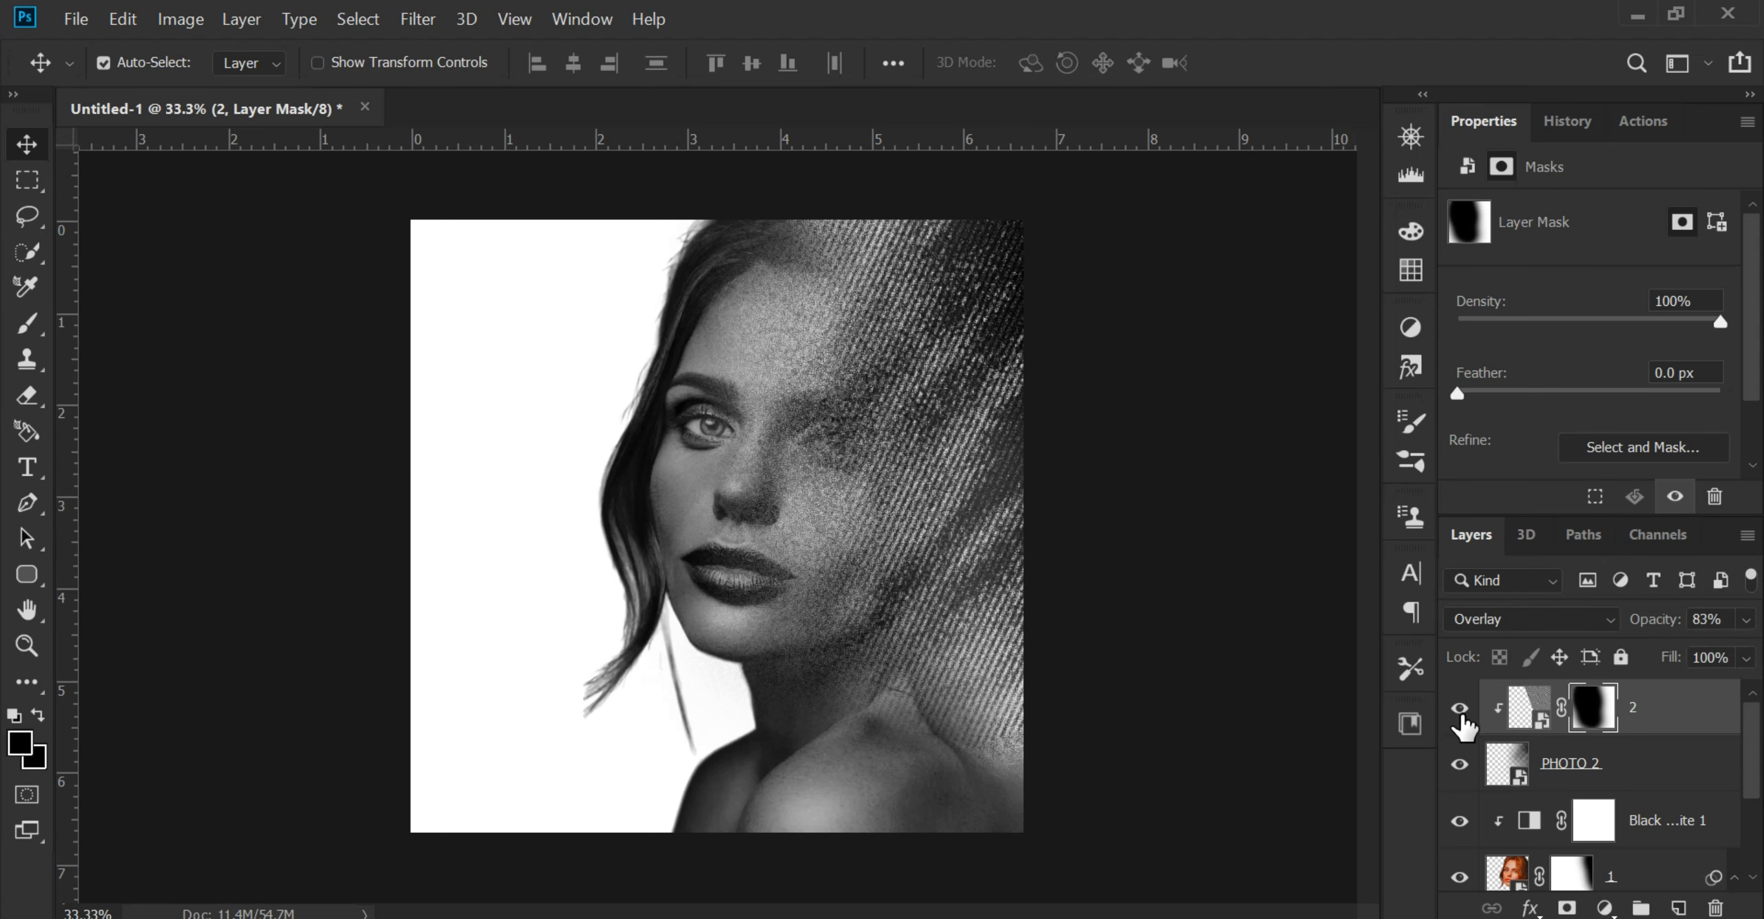
{"action": "left_click", "coordinate": [1460, 710]}
{"action": "left_click", "coordinate": [1460, 709]}
{"action": "scroll", "coordinate": [860, 588], "scroll_direction": "up", "scroll_amount": 3}
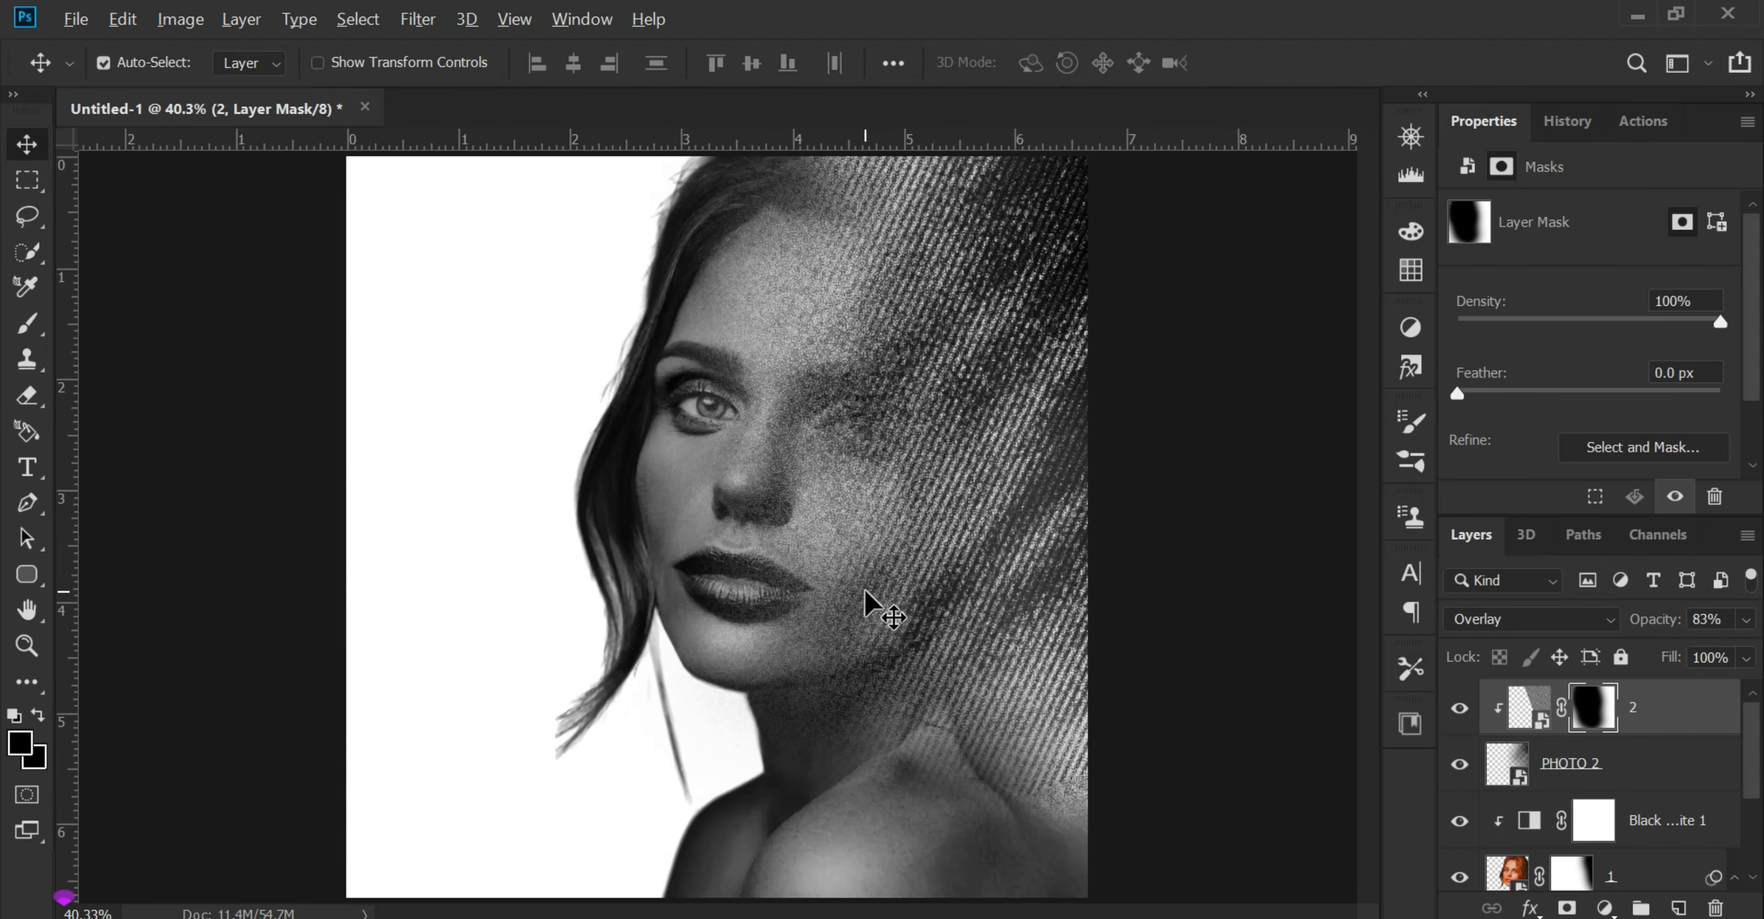
{"action": "scroll", "coordinate": [473, 446], "scroll_direction": "down", "scroll_amount": 1}
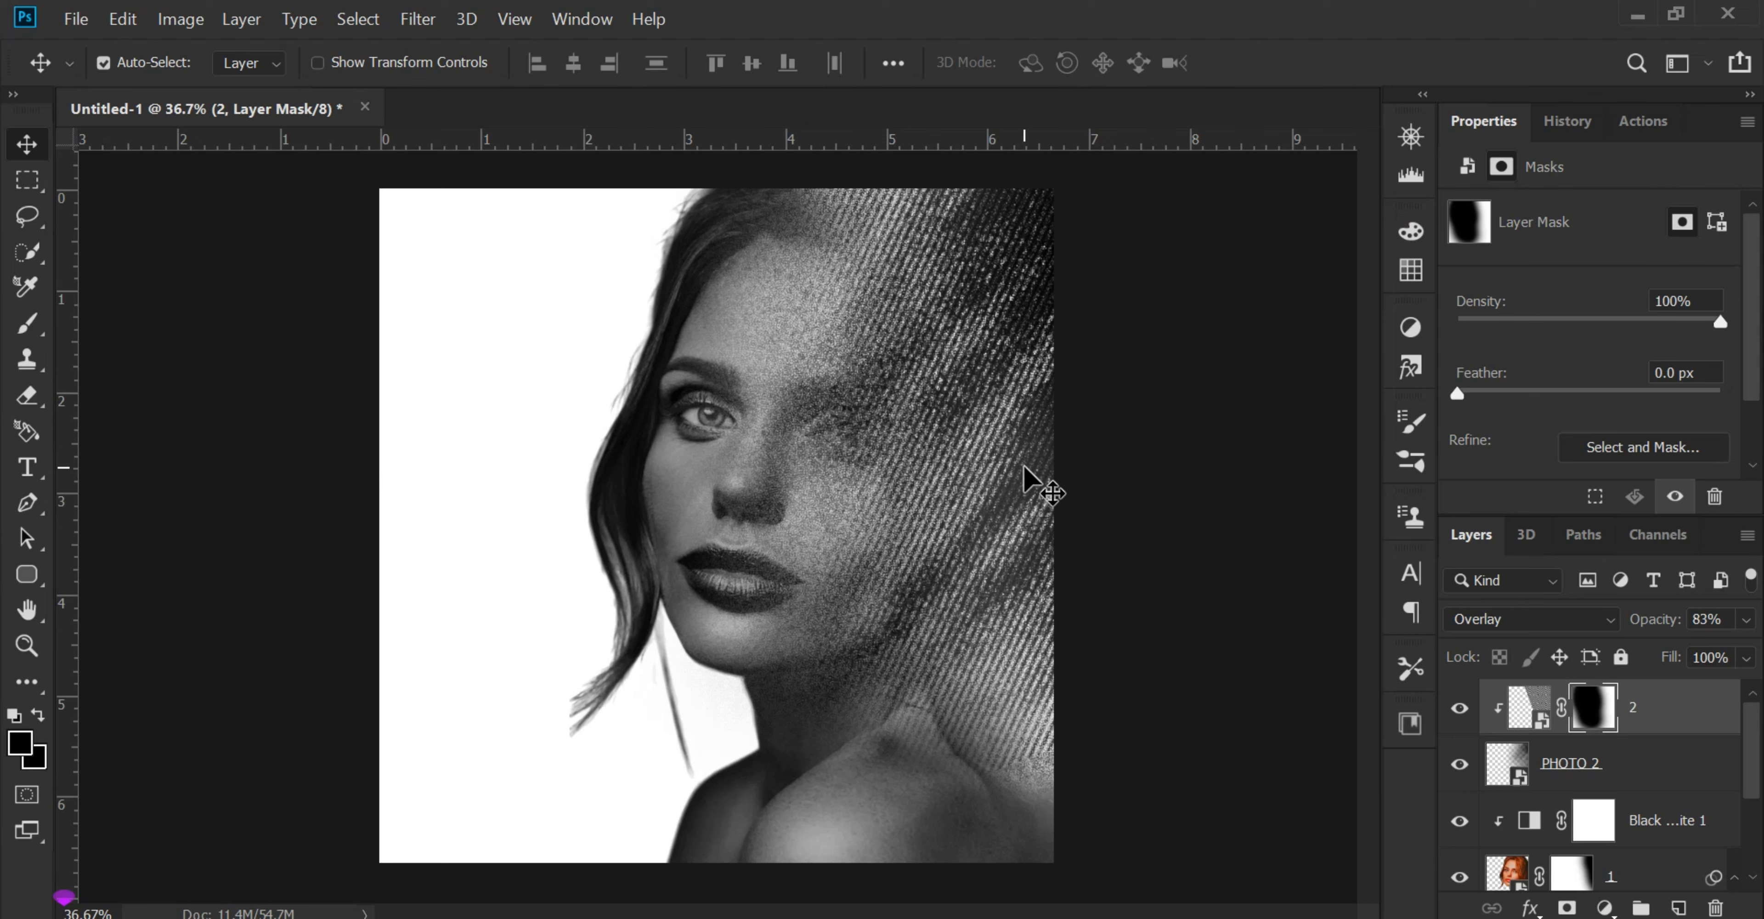
- Add a Color Overlay effect to the background Layer 0 in burnt orange b9603f with Normal blending at 100% opacity
{"action": "scroll", "coordinate": [1465, 840], "scroll_direction": "down", "scroll_amount": 3}
{"action": "left_click", "coordinate": [1685, 872]}
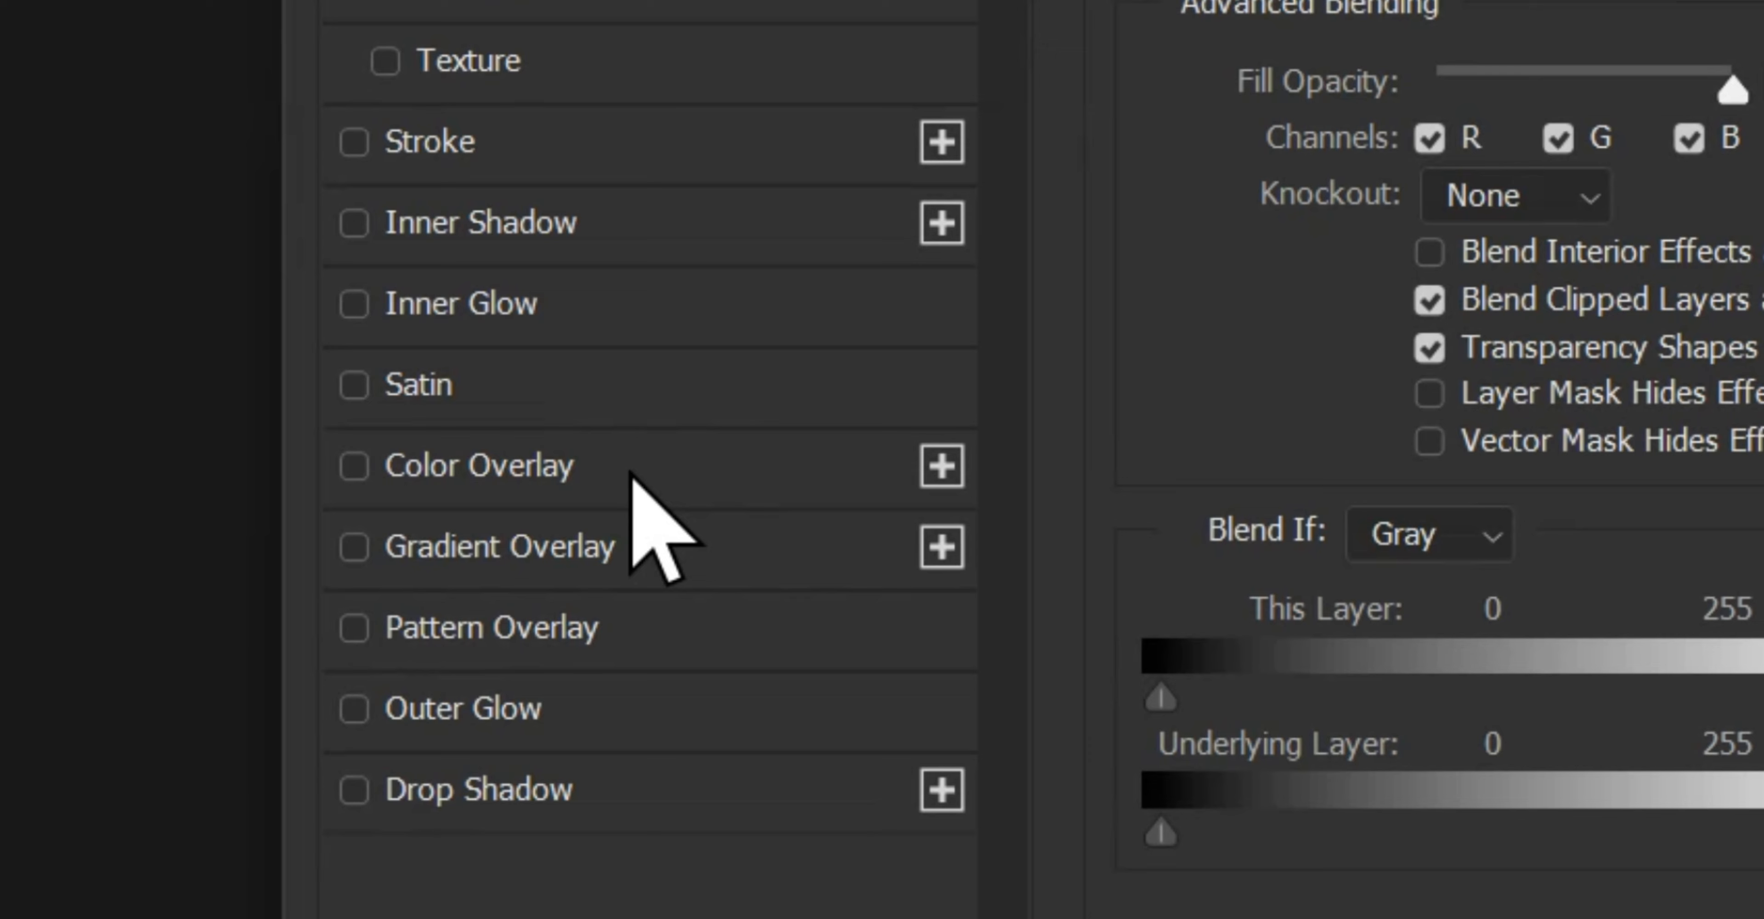
{"action": "left_click", "coordinate": [416, 707]}
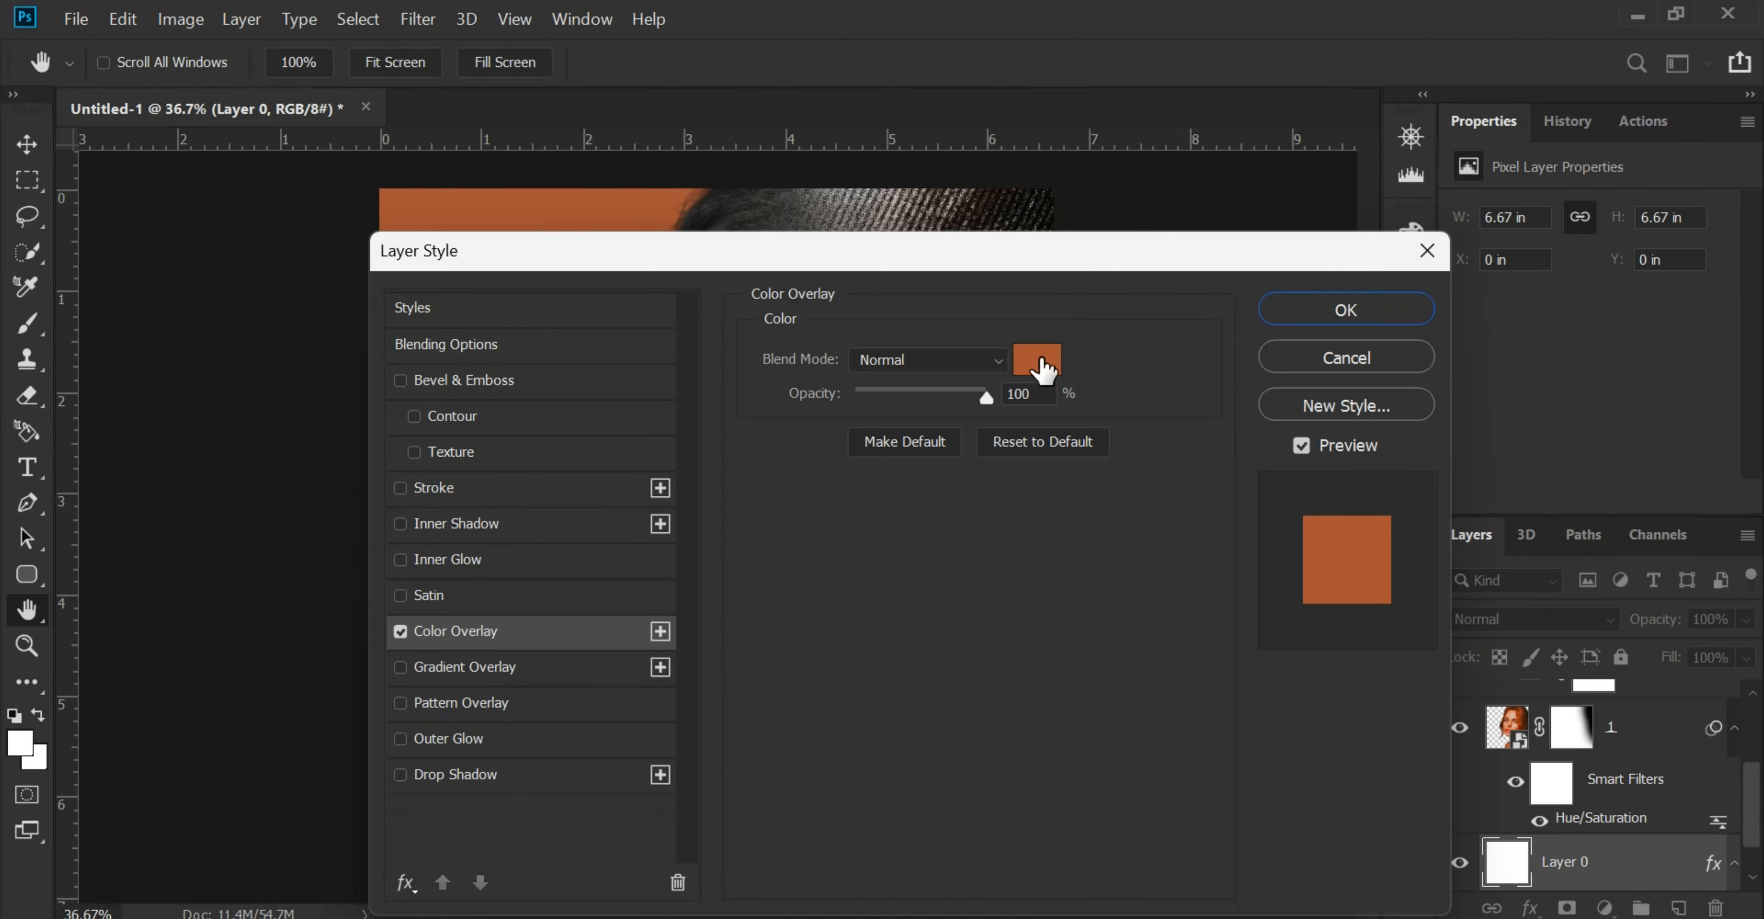
{"action": "left_click", "coordinate": [1044, 361]}
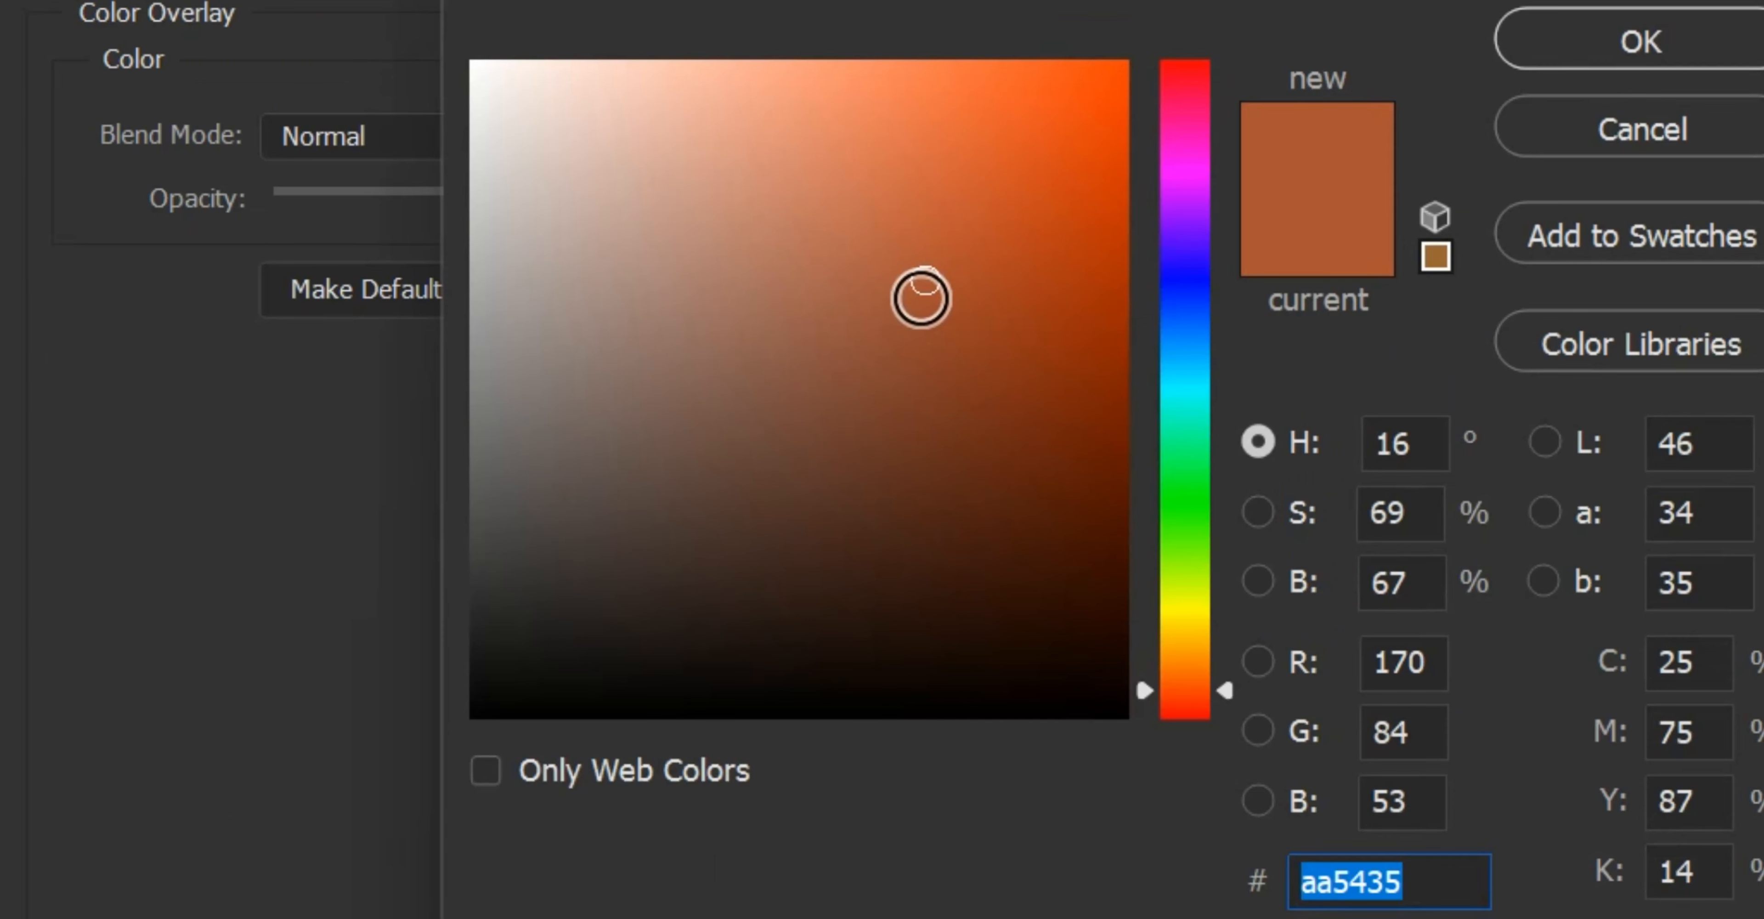
{"action": "mouse_move", "coordinate": [925, 286]}
{"action": "left_mouse_down"}
{"action": "mouse_move", "coordinate": [902, 185]}
{"action": "mouse_move", "coordinate": [902, 239]}
{"action": "left_mouse_up"}
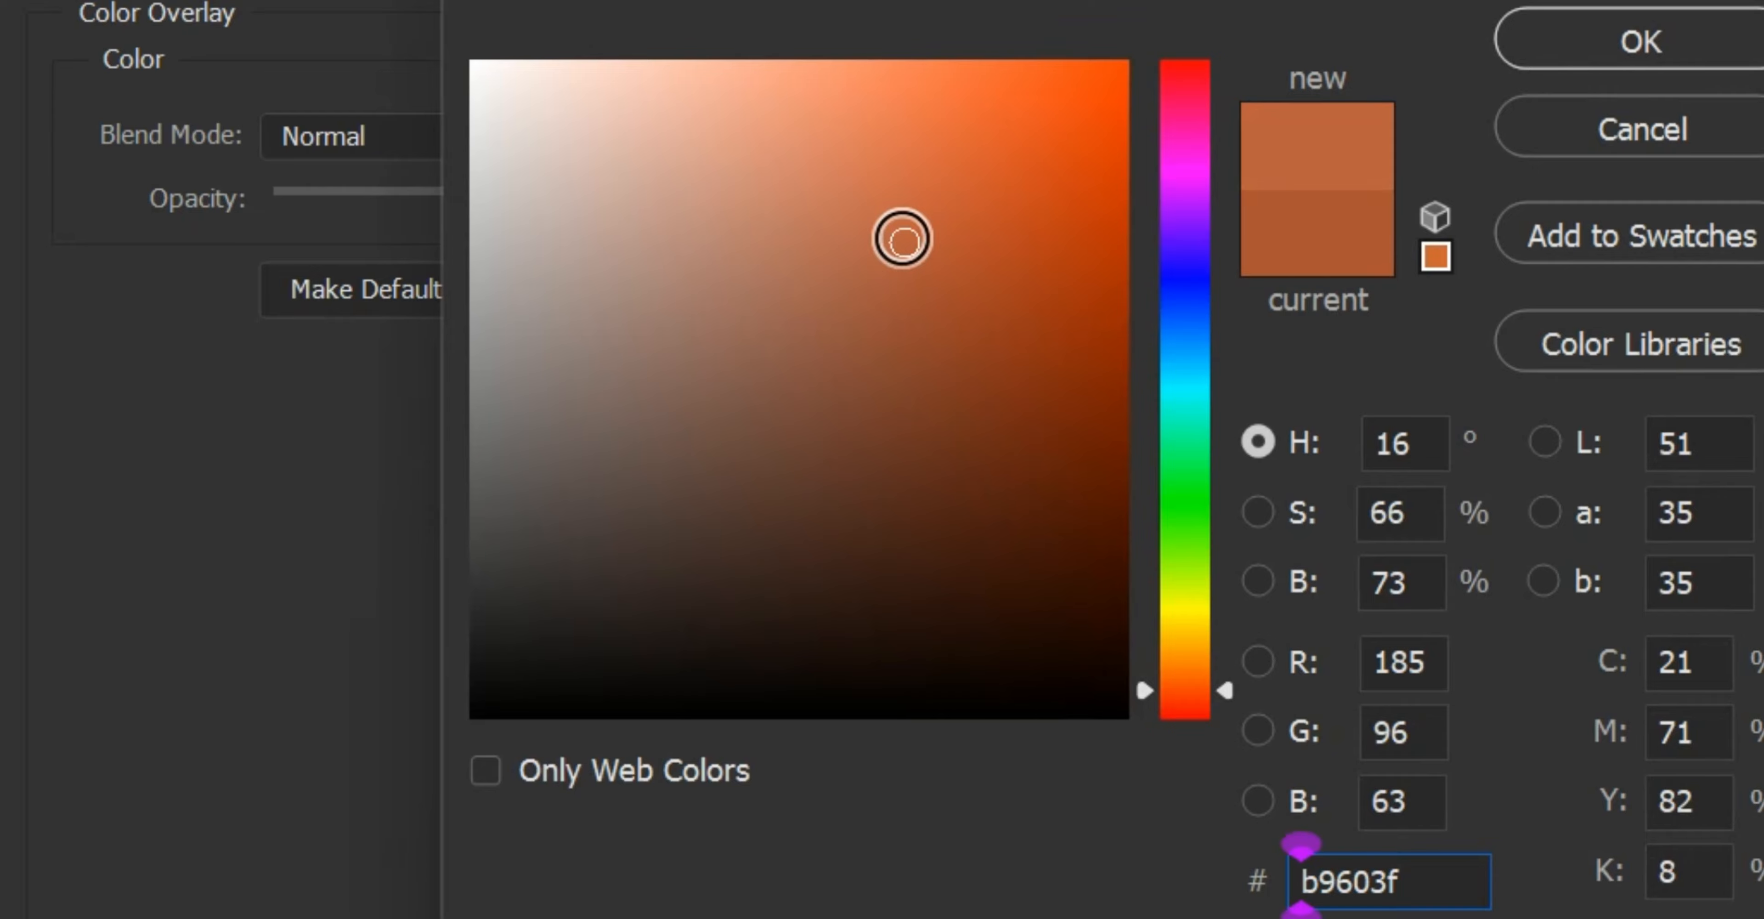
{"action": "left_click", "coordinate": [1650, 52]}
{"action": "left_click", "coordinate": [1315, 320]}
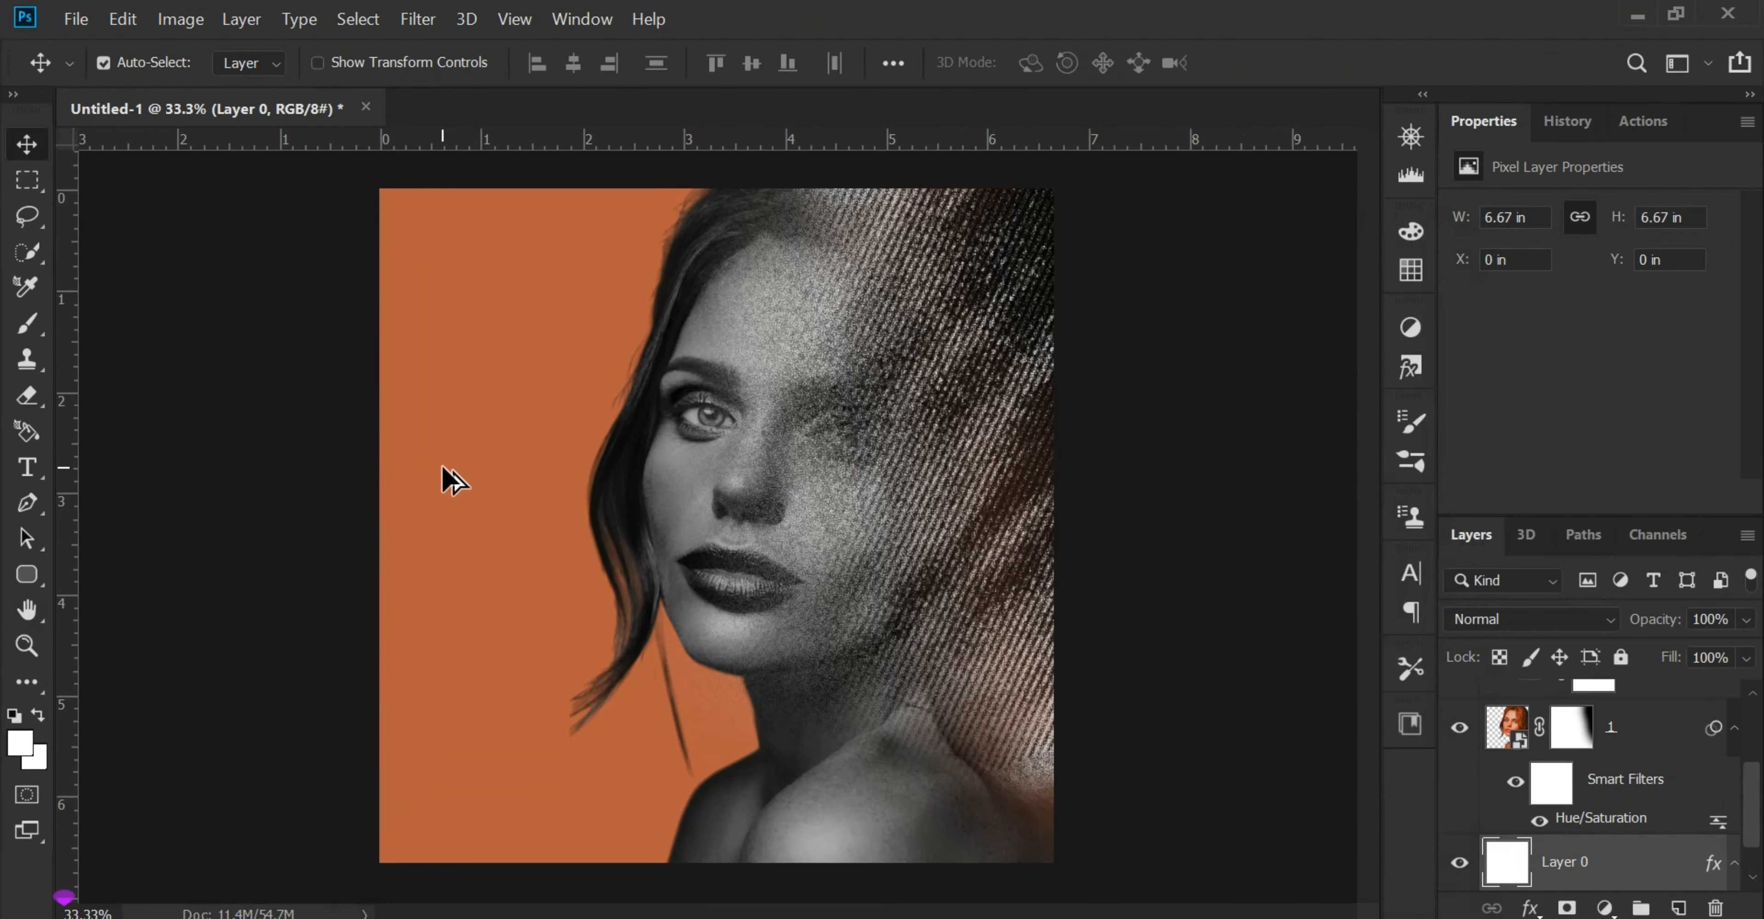
- Add a Brightness/Contrast adjustment above the stripes layer with brightness -13 and contrast 24
{"action": "scroll", "coordinate": [448, 477], "scroll_direction": "up", "scroll_amount": 1}
{"action": "scroll", "coordinate": [1549, 715], "scroll_direction": "up", "scroll_amount": 3}
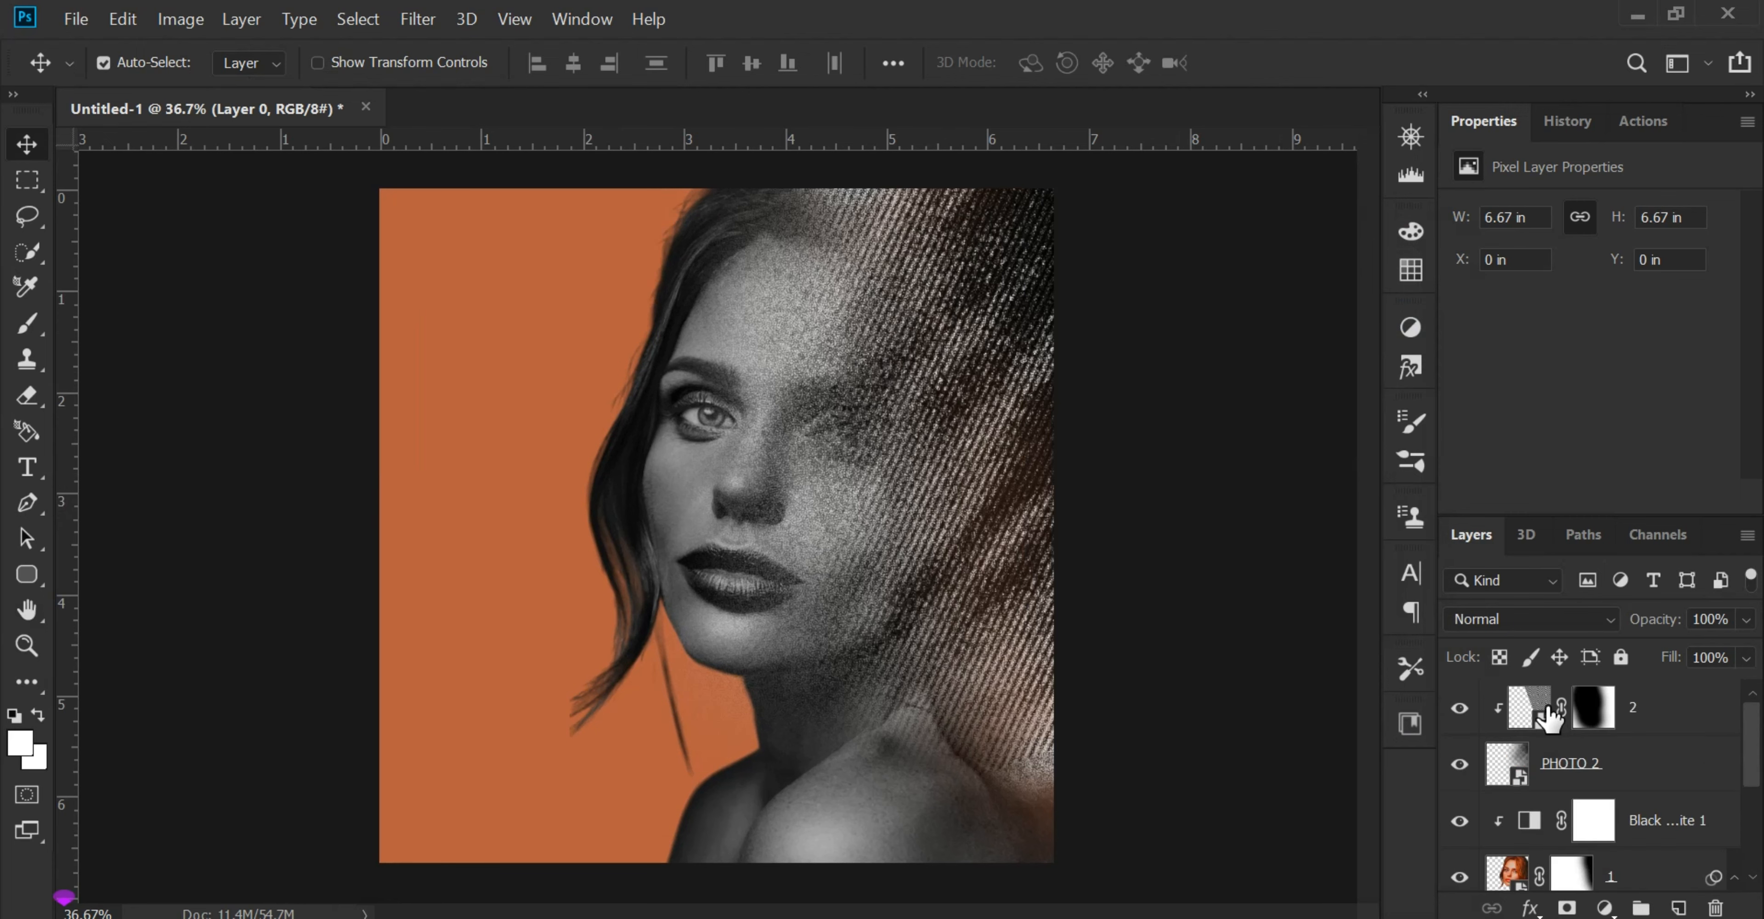
{"action": "left_click", "coordinate": [1703, 710]}
{"action": "left_click", "coordinate": [1605, 907]}
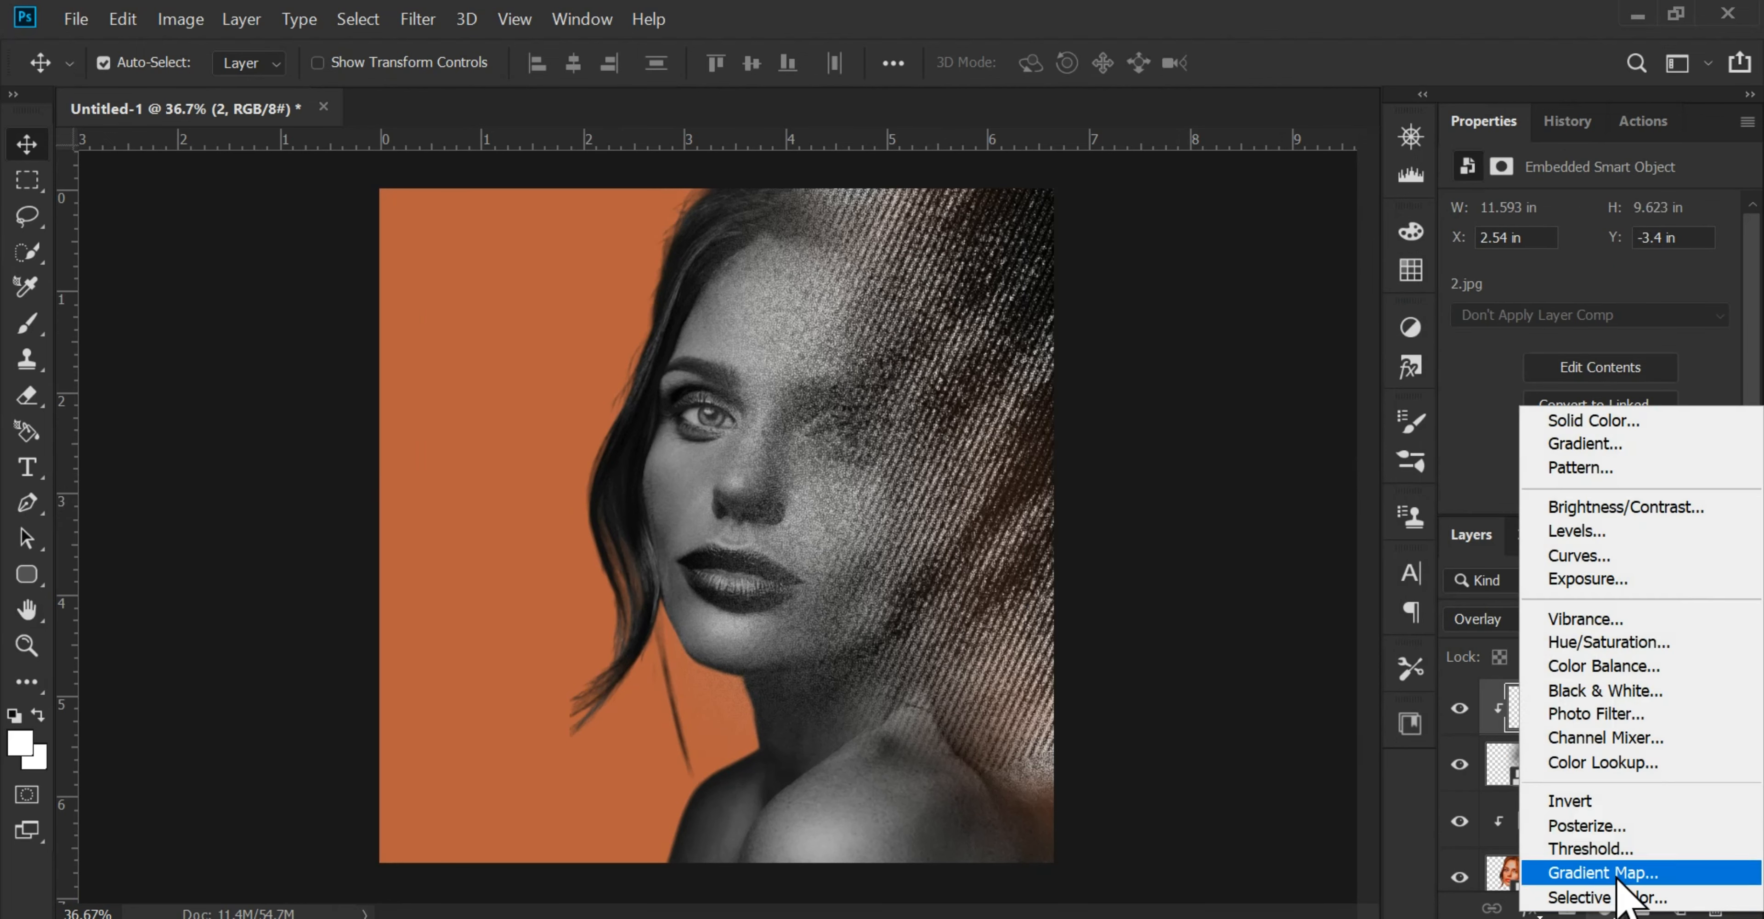
{"action": "left_click", "coordinate": [1654, 508]}
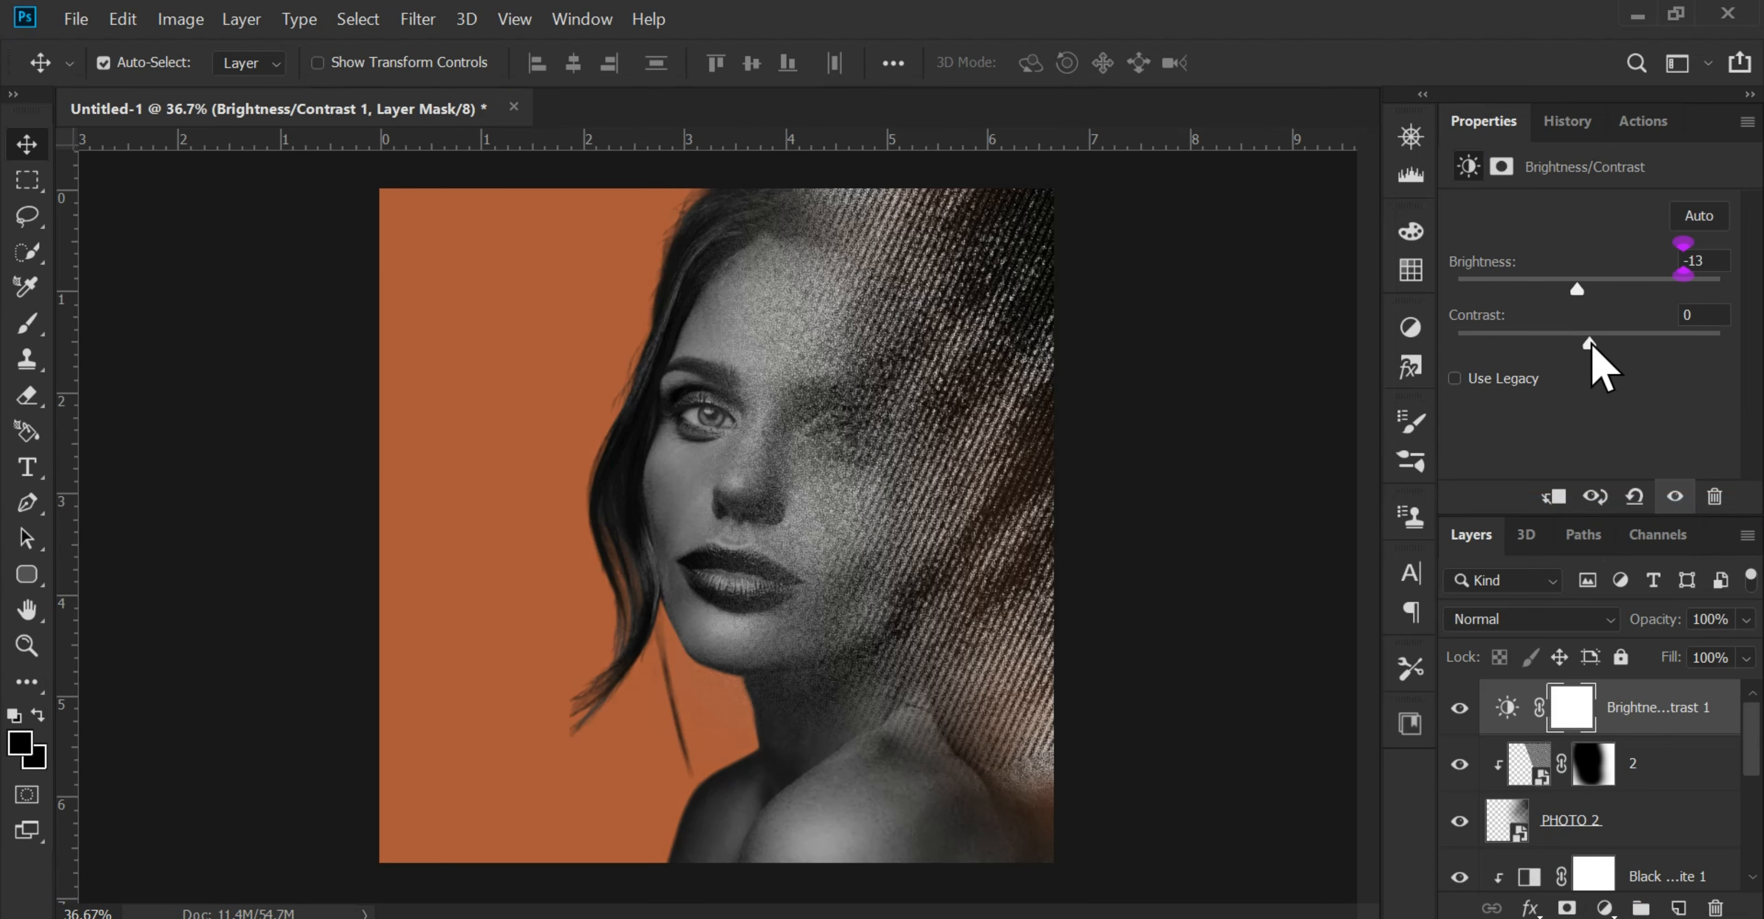
{"action": "left_click_drag", "start_coordinate": [1623, 340], "coordinate": [1615, 342]}
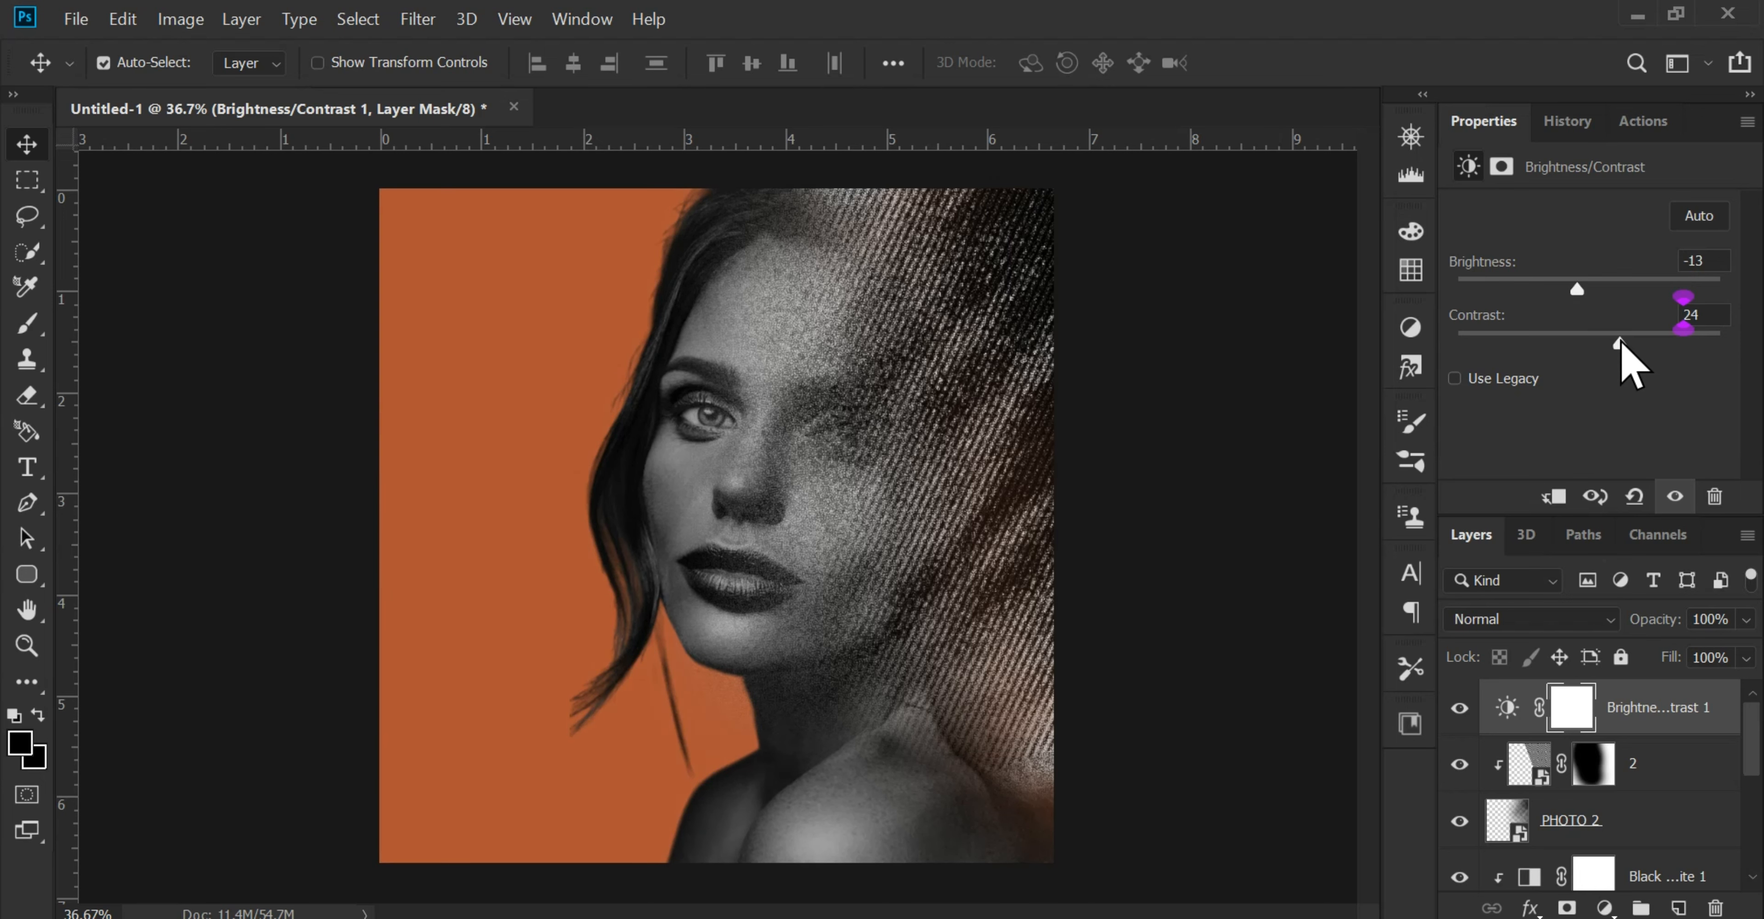
{"action": "left_click", "coordinate": [1267, 457]}
- Add a Curves adjustment above Brightness/Contrast, pull its white endpoint down to darken, and invert its mask to black
{"action": "left_click", "coordinate": [1605, 907]}
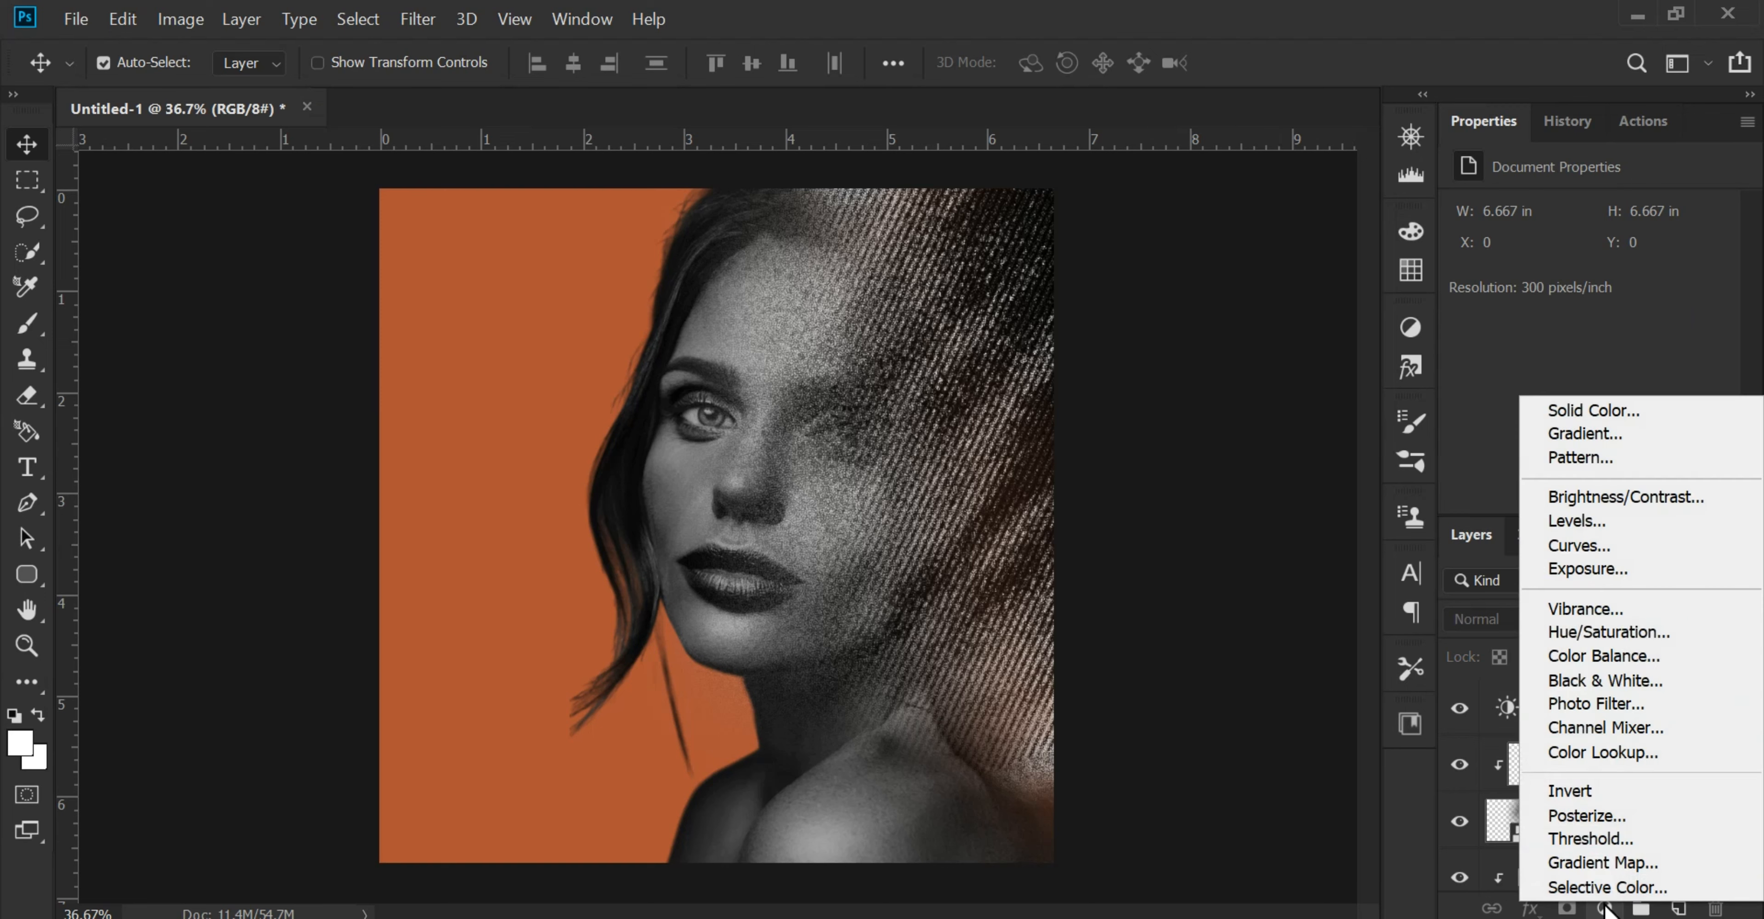
{"action": "left_click", "coordinate": [1600, 563]}
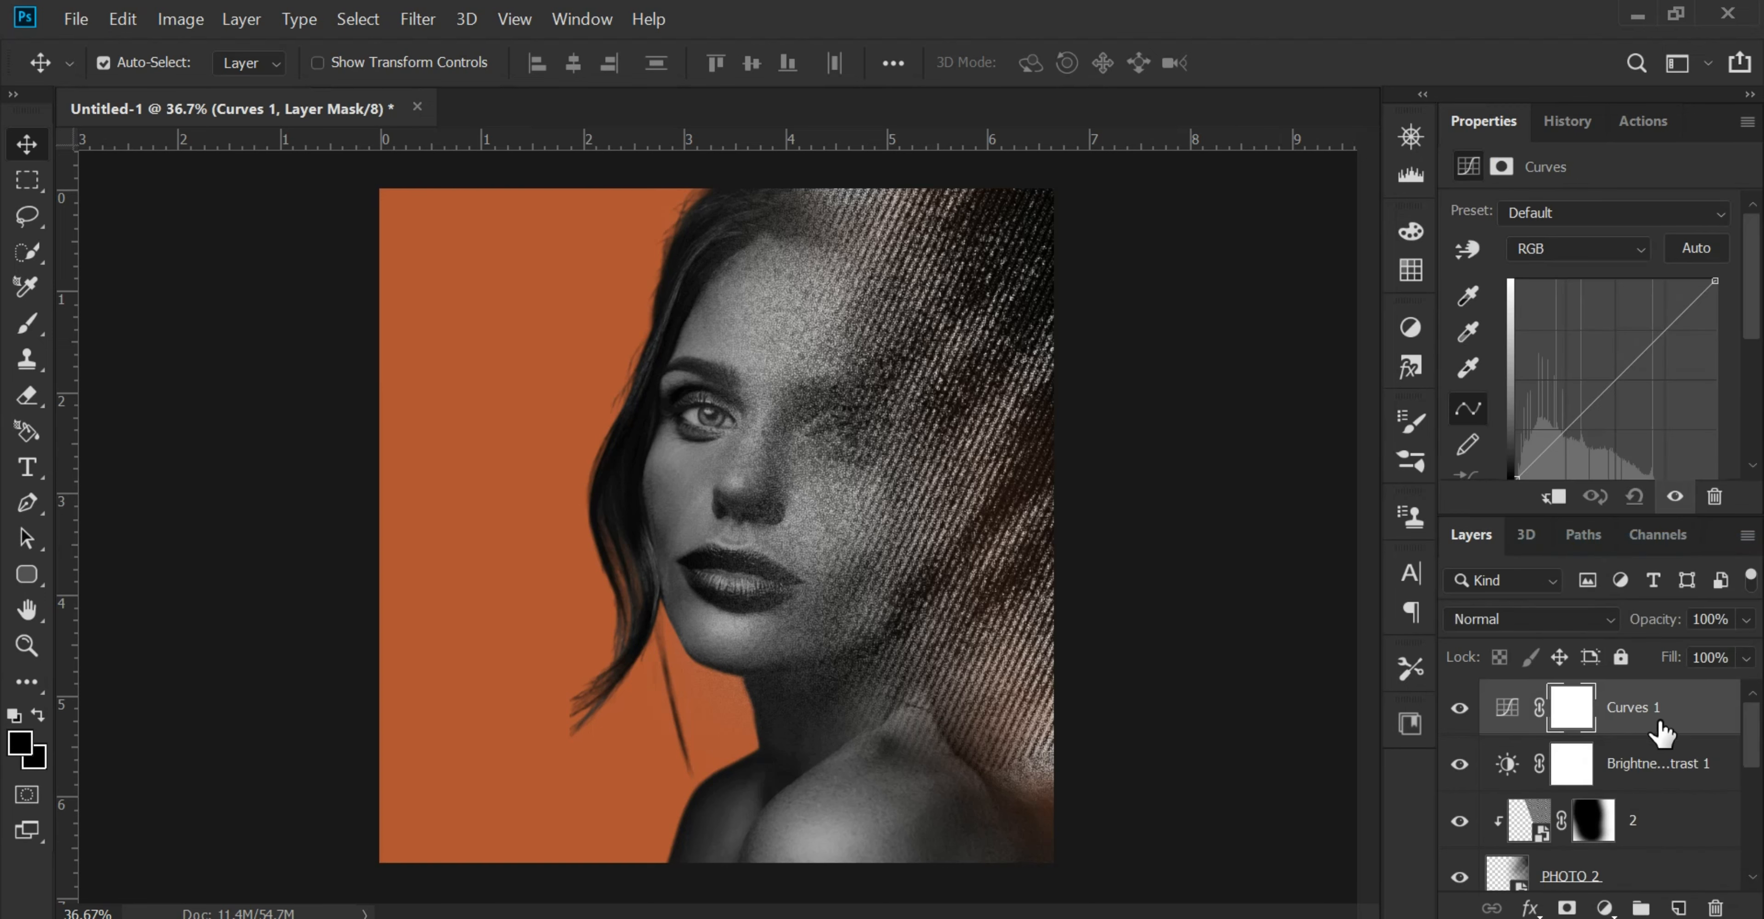
{"action": "left_click_drag", "start_coordinate": [1712, 295], "coordinate": [1726, 346]}
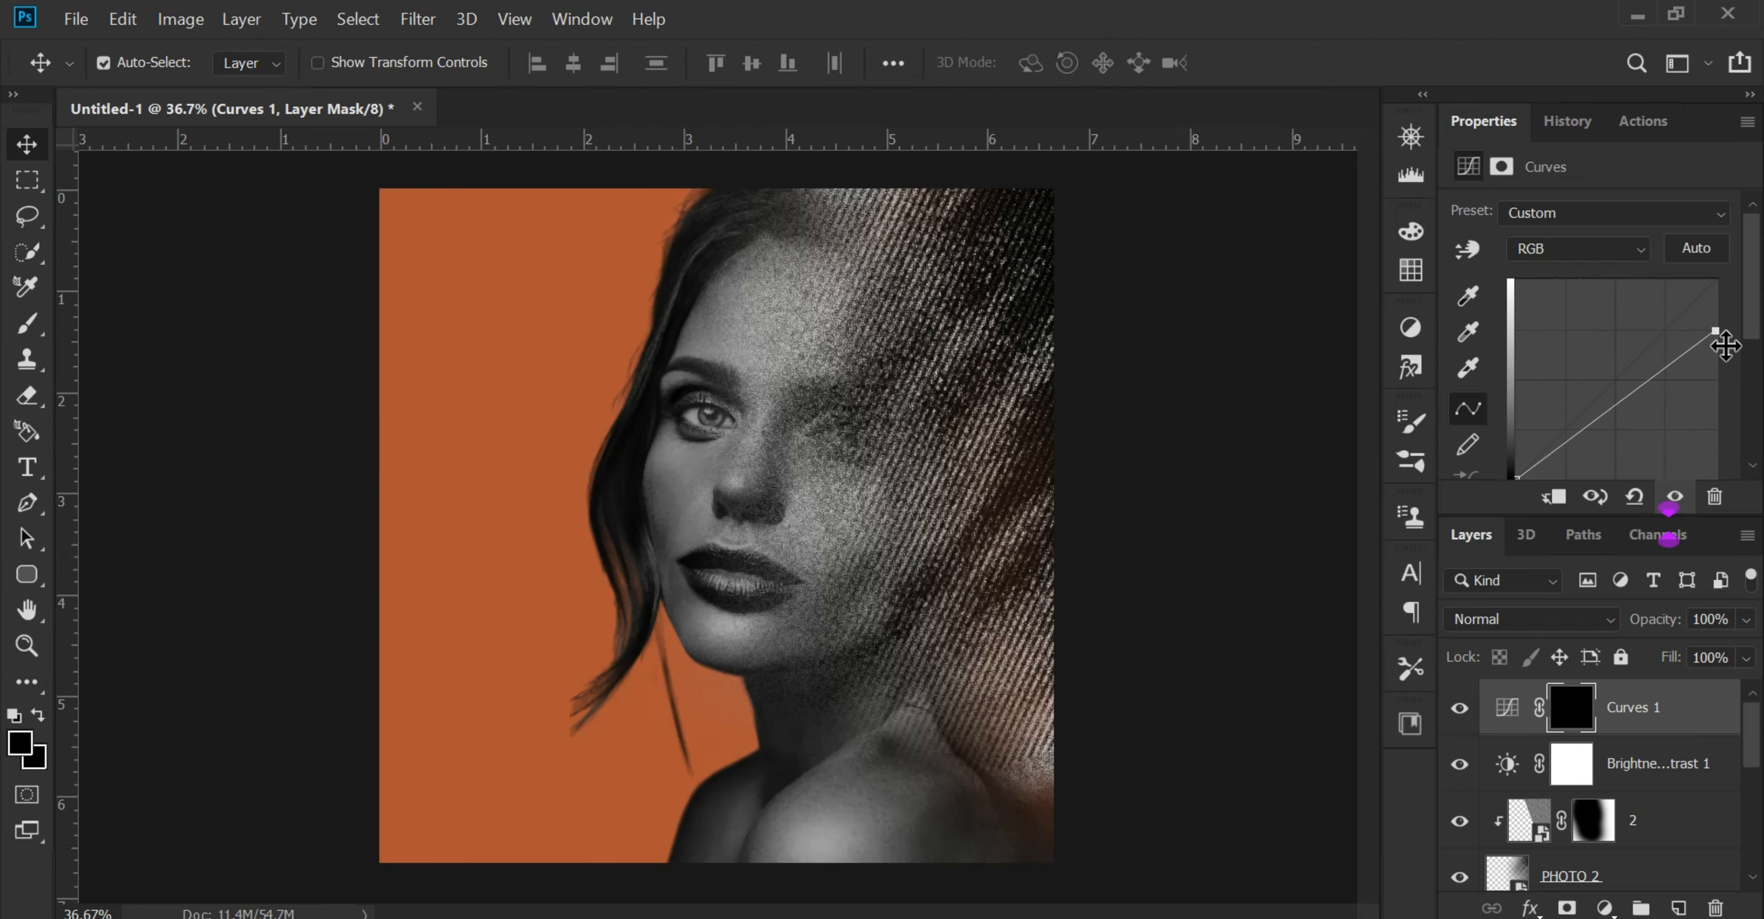
- Paint white with the 1300 px brush at reduced flow on the Curves mask to darken the orange background's outer edge
{"action": "left_click", "coordinate": [20, 744]}
{"action": "type", "text": "ffffff"}
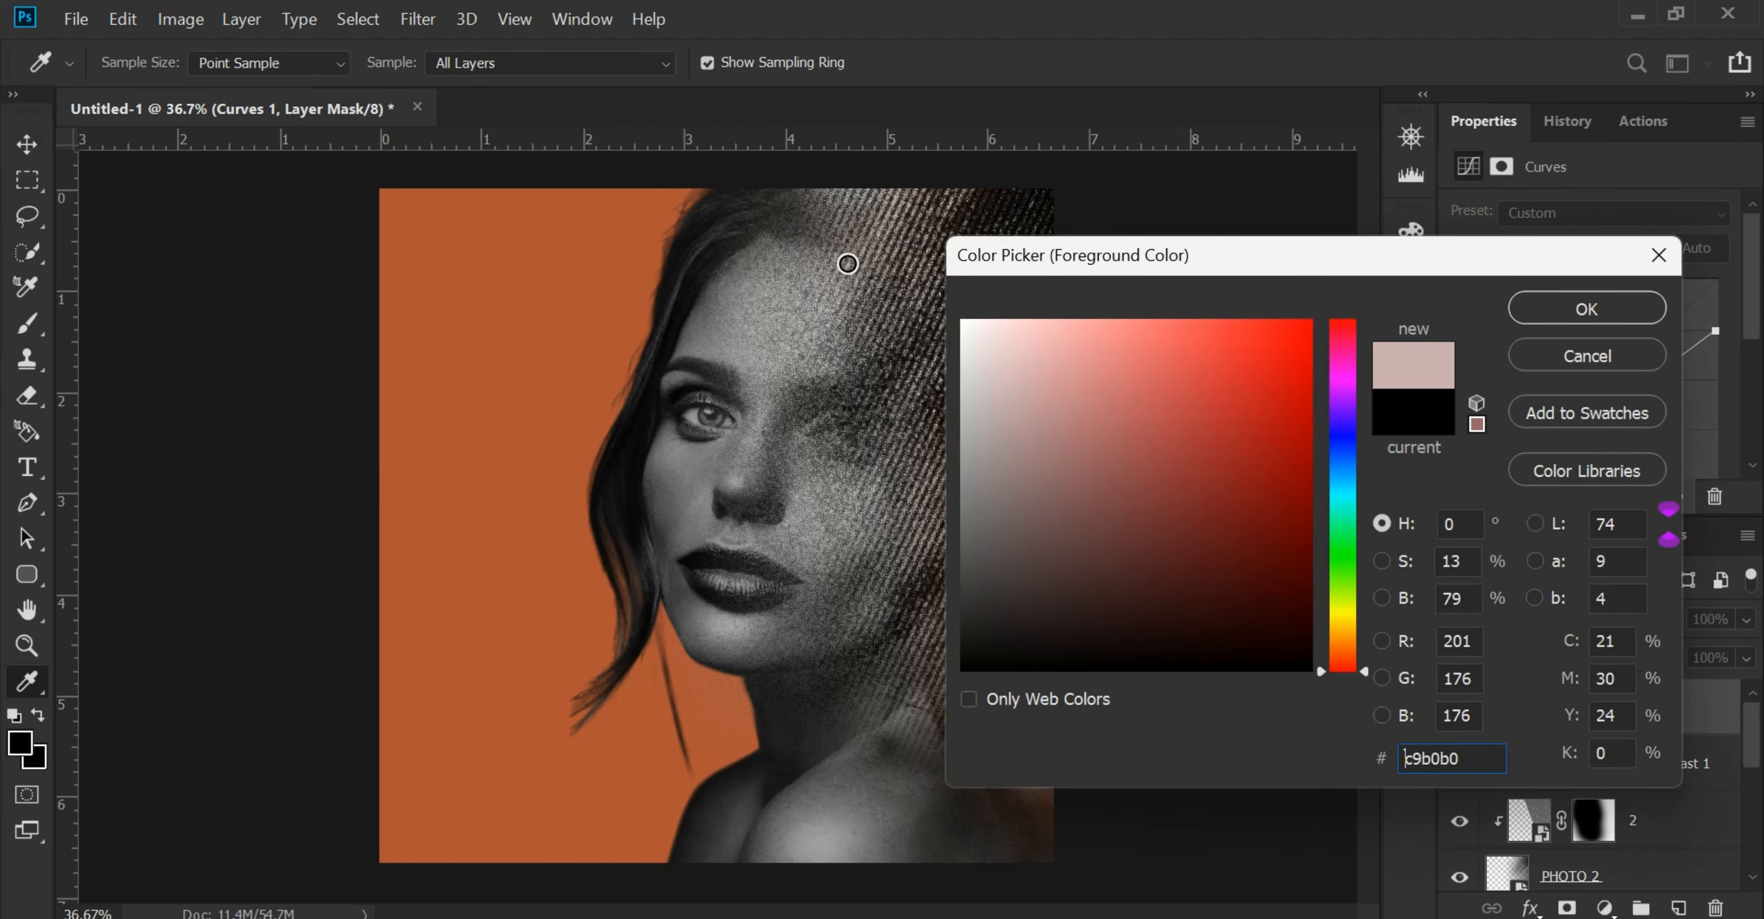
{"action": "left_click", "coordinate": [1583, 303]}
{"action": "key", "text": "b"}
{"action": "scroll", "coordinate": [410, 363], "scroll_direction": "down", "scroll_amount": 3}
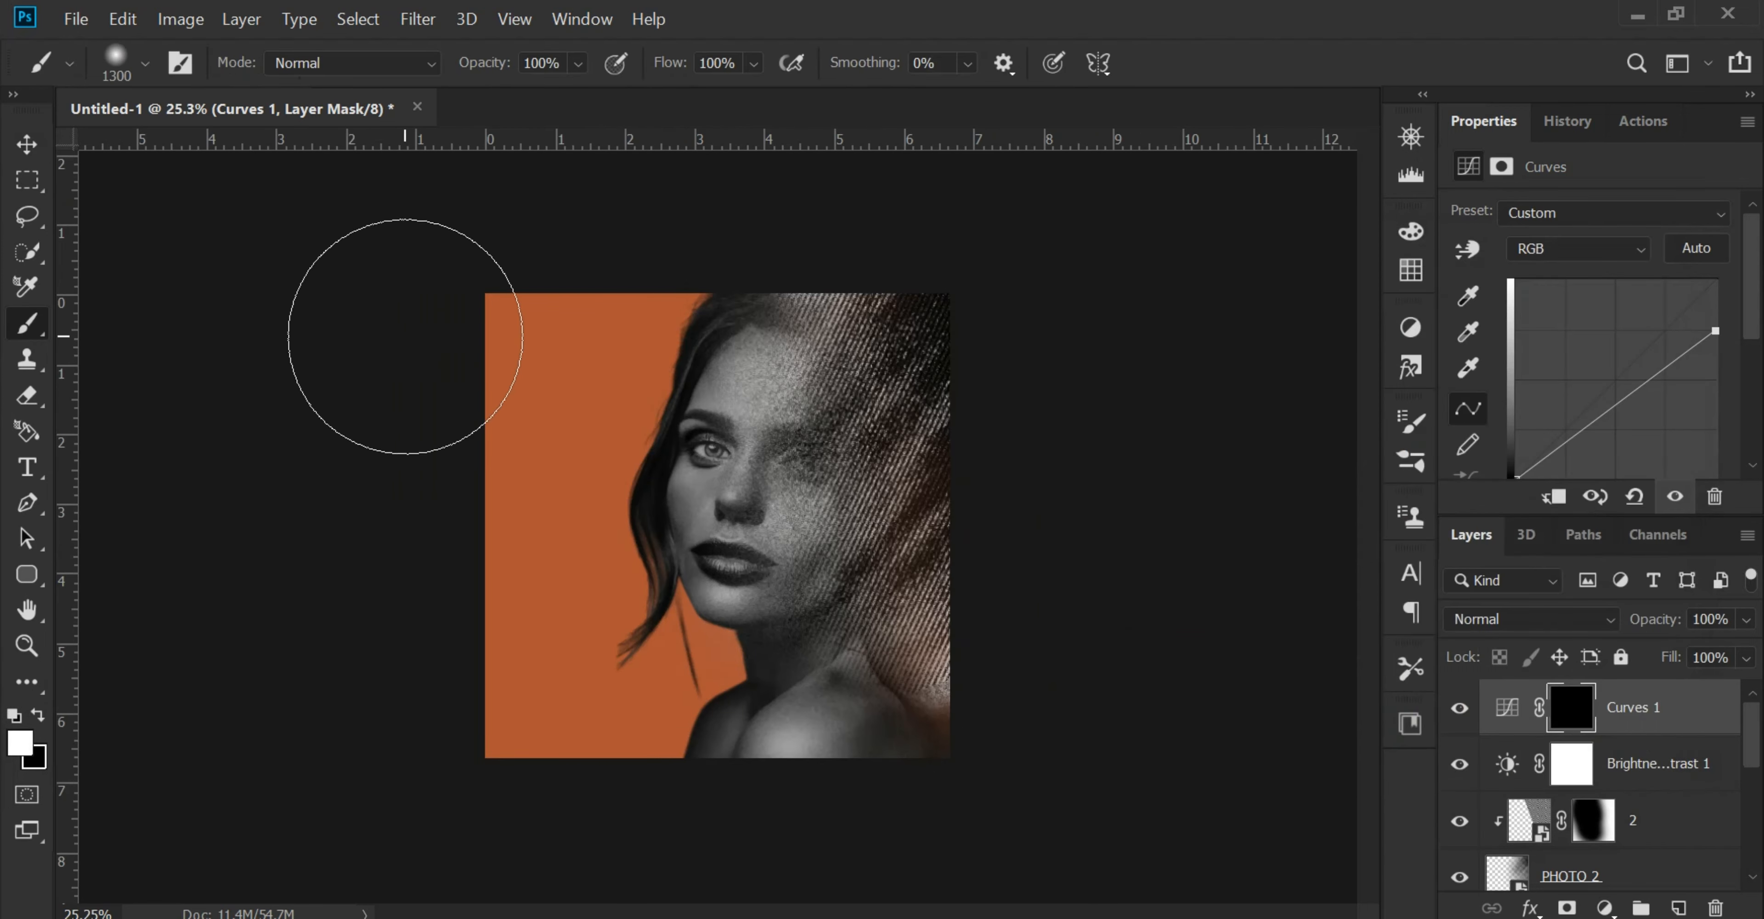
{"action": "left_click", "coordinate": [754, 65]}
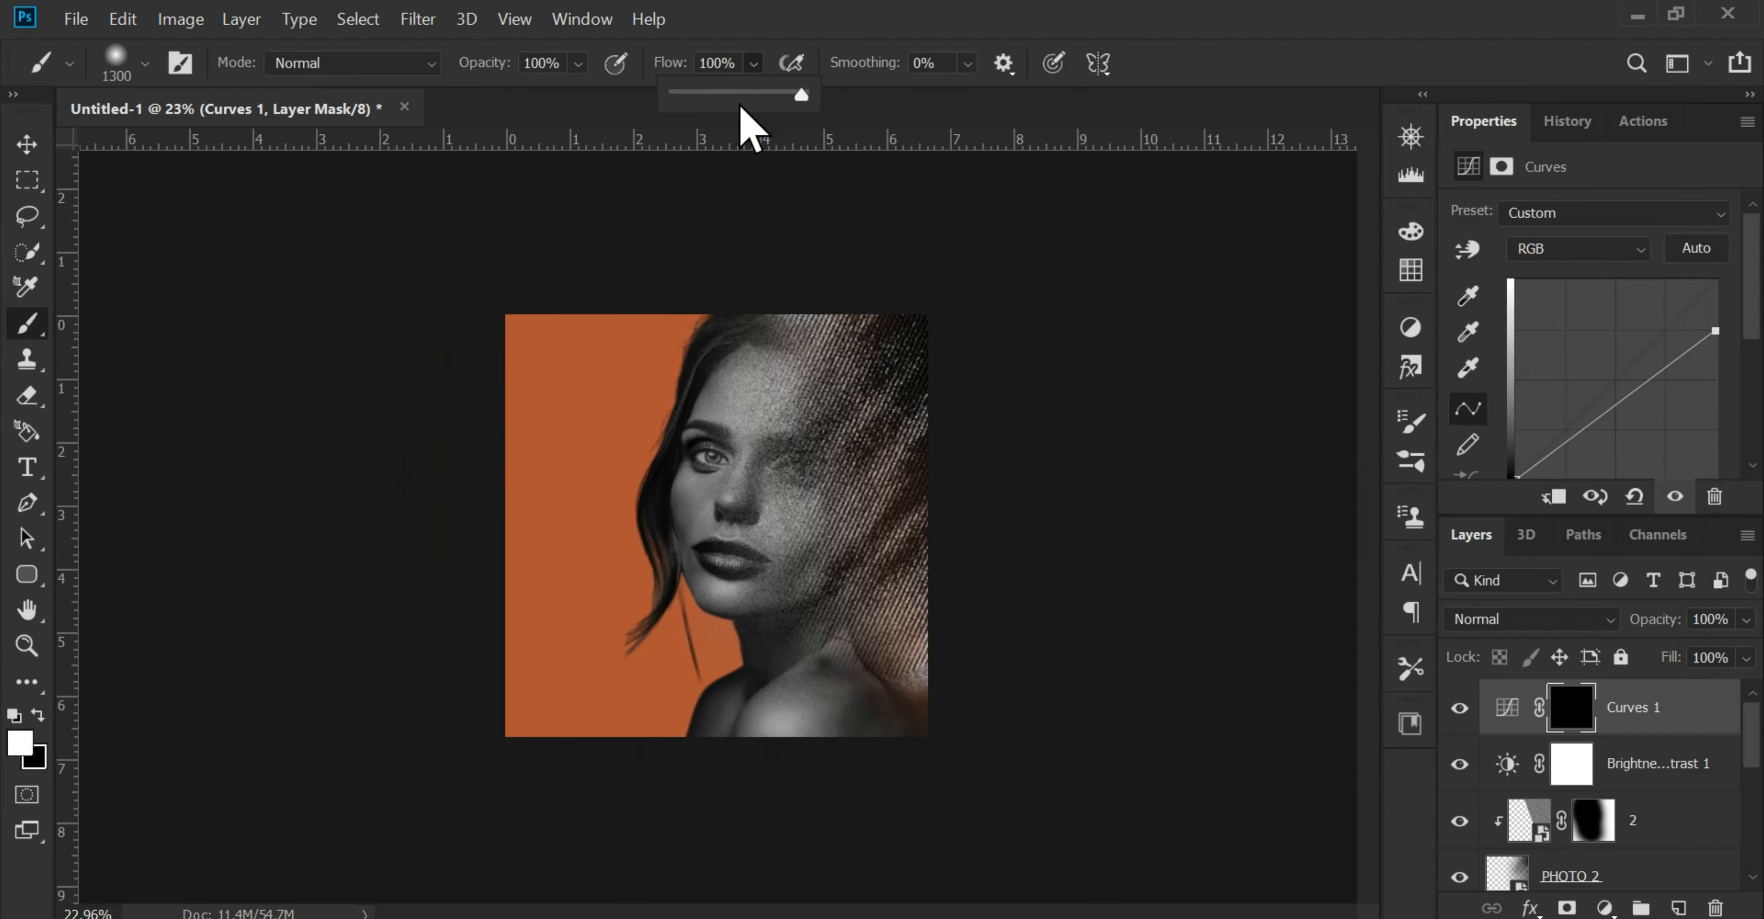
{"action": "left_click", "coordinate": [722, 94]}
{"action": "left_click", "coordinate": [583, 204]}
{"action": "mouse_move", "coordinate": [430, 318]}
{"action": "left_mouse_down"}
{"action": "mouse_move", "coordinate": [483, 213]}
{"action": "mouse_move", "coordinate": [433, 394]}
{"action": "mouse_move", "coordinate": [417, 808]}
{"action": "mouse_move", "coordinate": [397, 256]}
{"action": "mouse_move", "coordinate": [433, 835]}
{"action": "mouse_move", "coordinate": [477, 354]}
{"action": "mouse_move", "coordinate": [486, 621]}
{"action": "left_mouse_up"}
{"action": "left_click", "coordinate": [28, 144]}
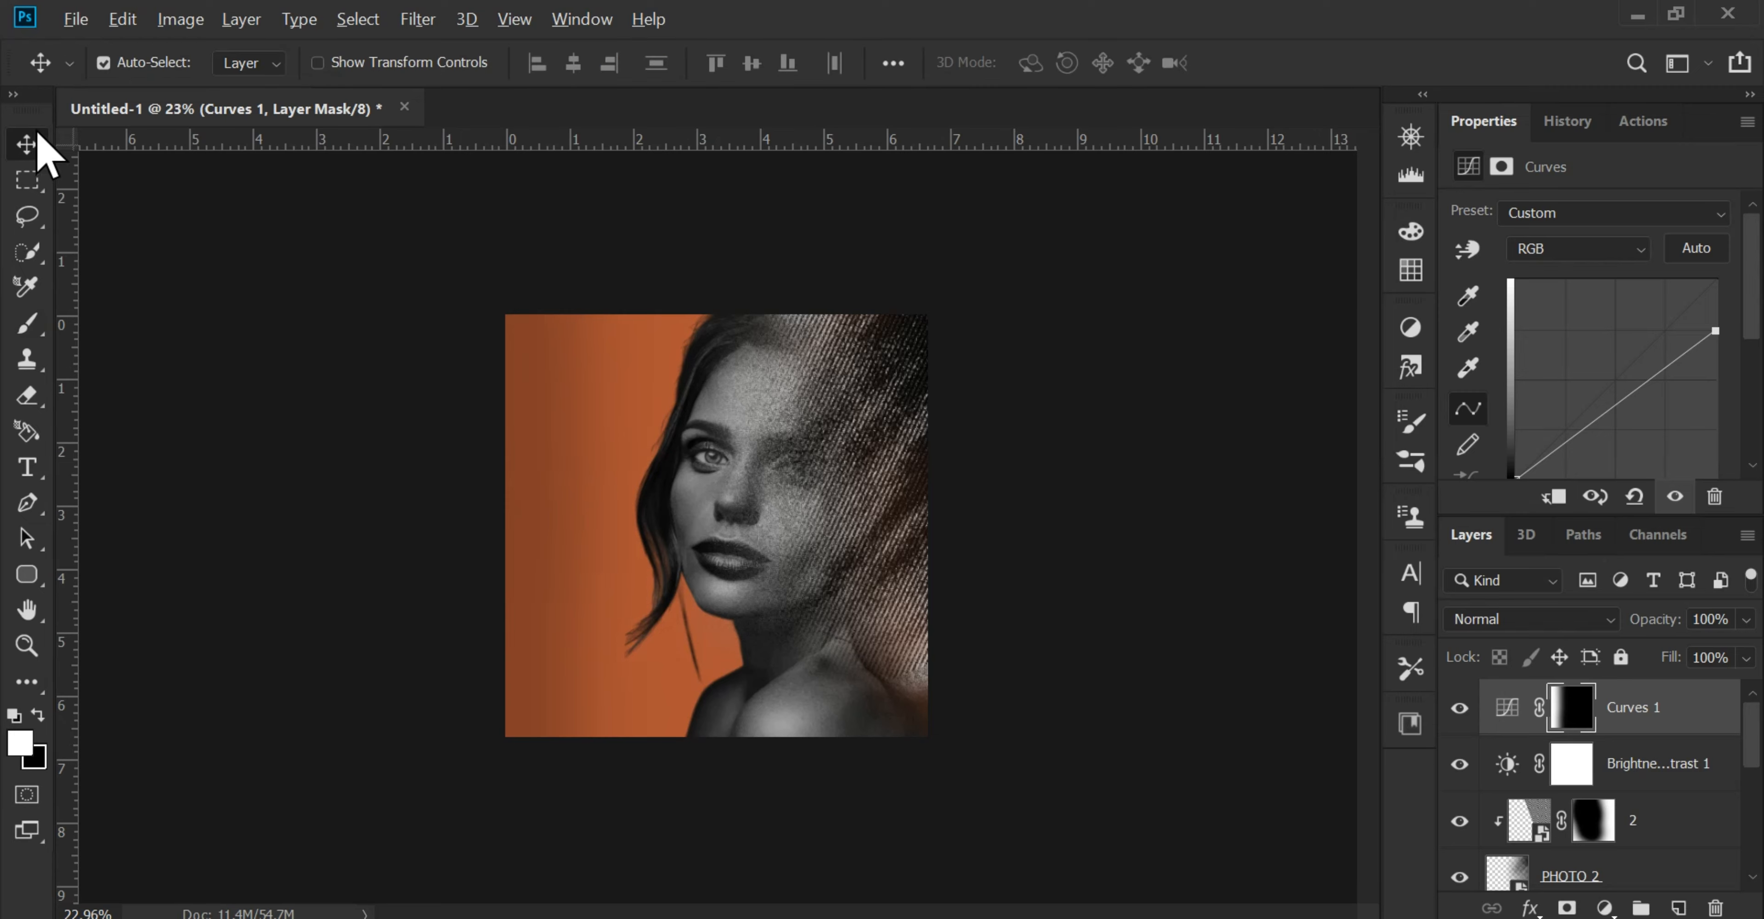
- Toggle the Curves adjustment's visibility to compare the background with and without the darkened edge
{"action": "scroll", "coordinate": [504, 476], "scroll_direction": "up", "scroll_amount": 3}
{"action": "left_click", "coordinate": [1461, 703]}
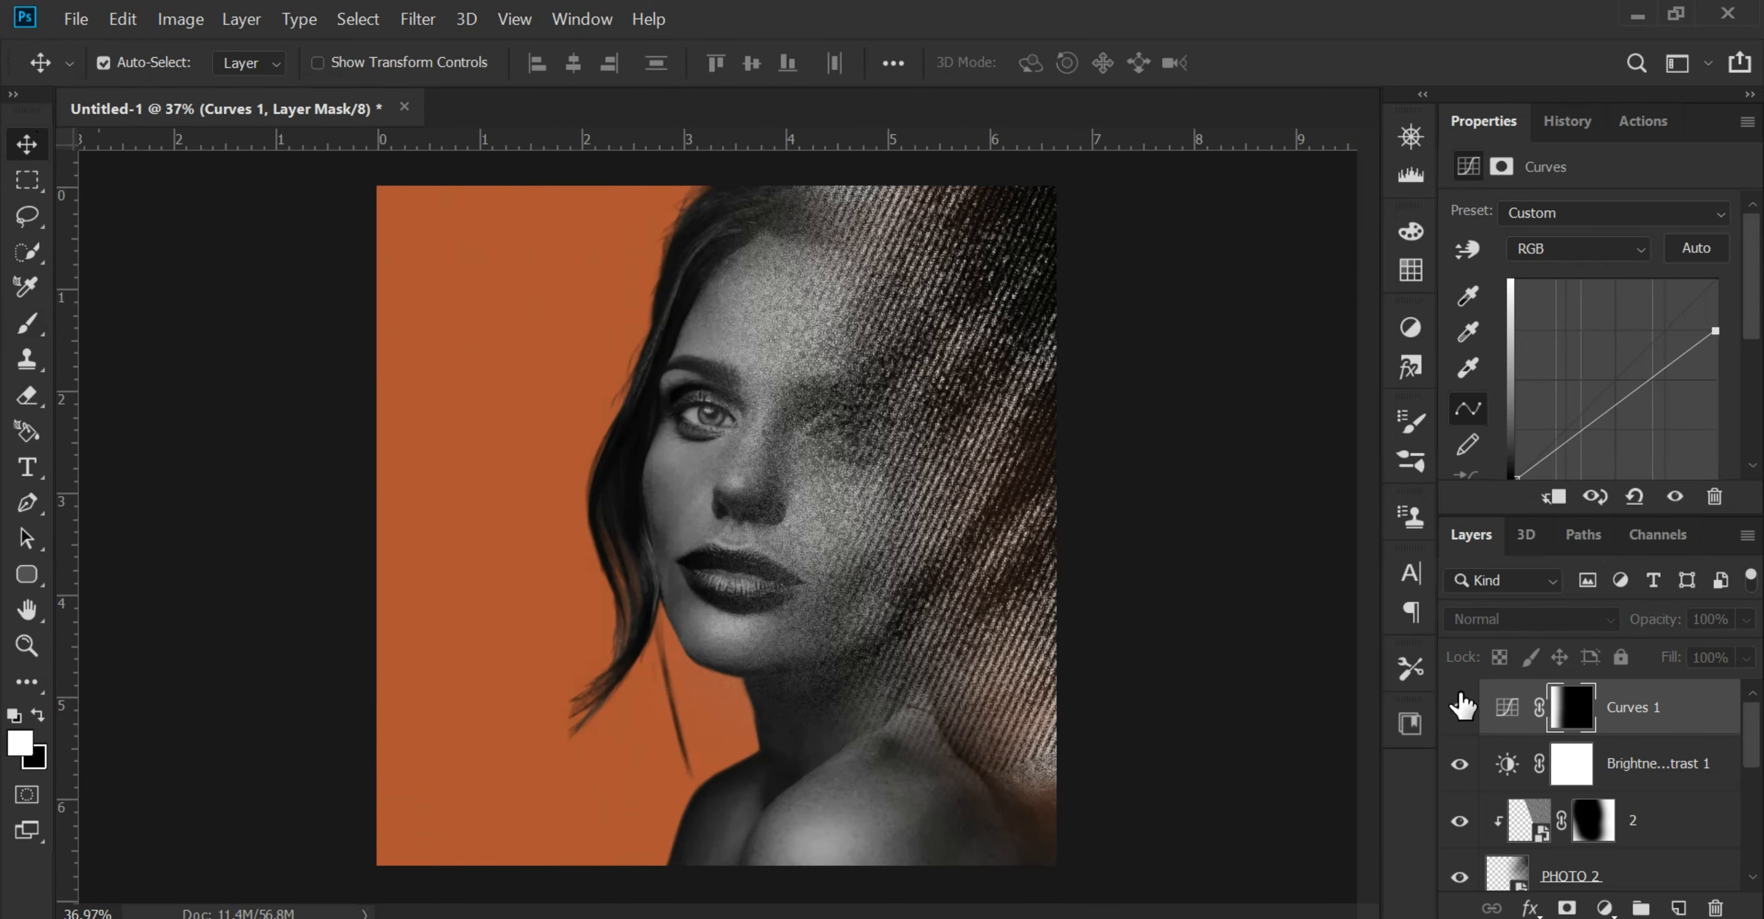
{"action": "left_click", "coordinate": [1461, 704]}
{"action": "left_click", "coordinate": [1460, 704]}
{"action": "left_click", "coordinate": [1461, 704]}
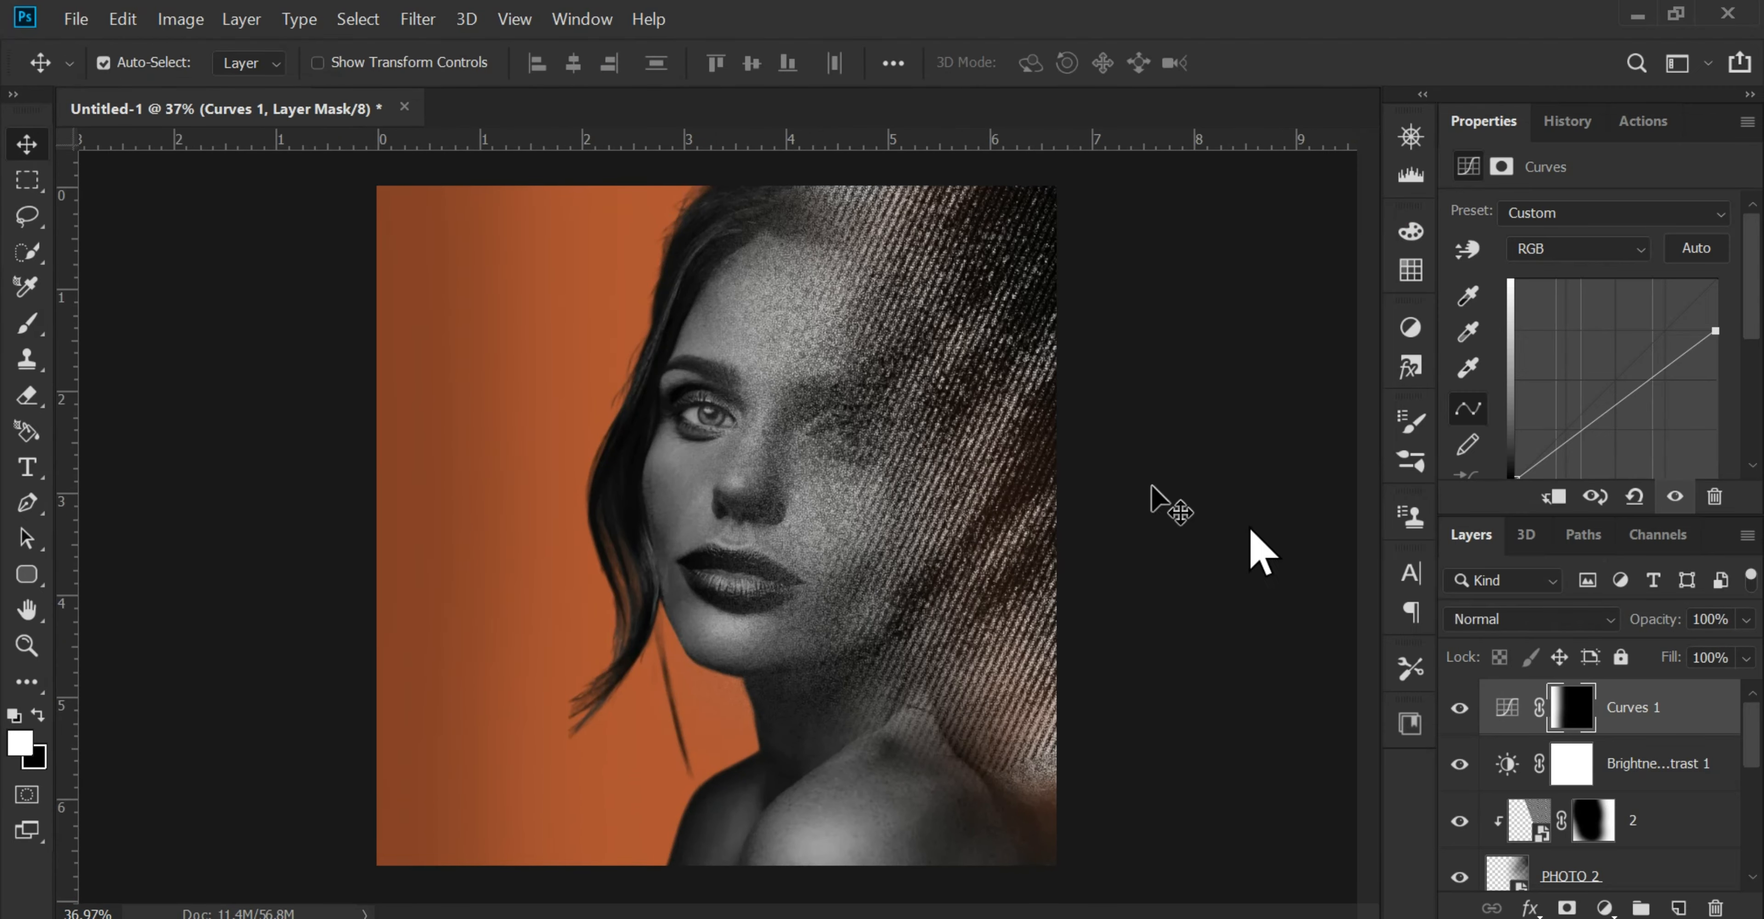
- Place the dark speckled image 3 from the PHOTO folder above the Curves adjustment
{"action": "left_click", "coordinate": [205, 308]}
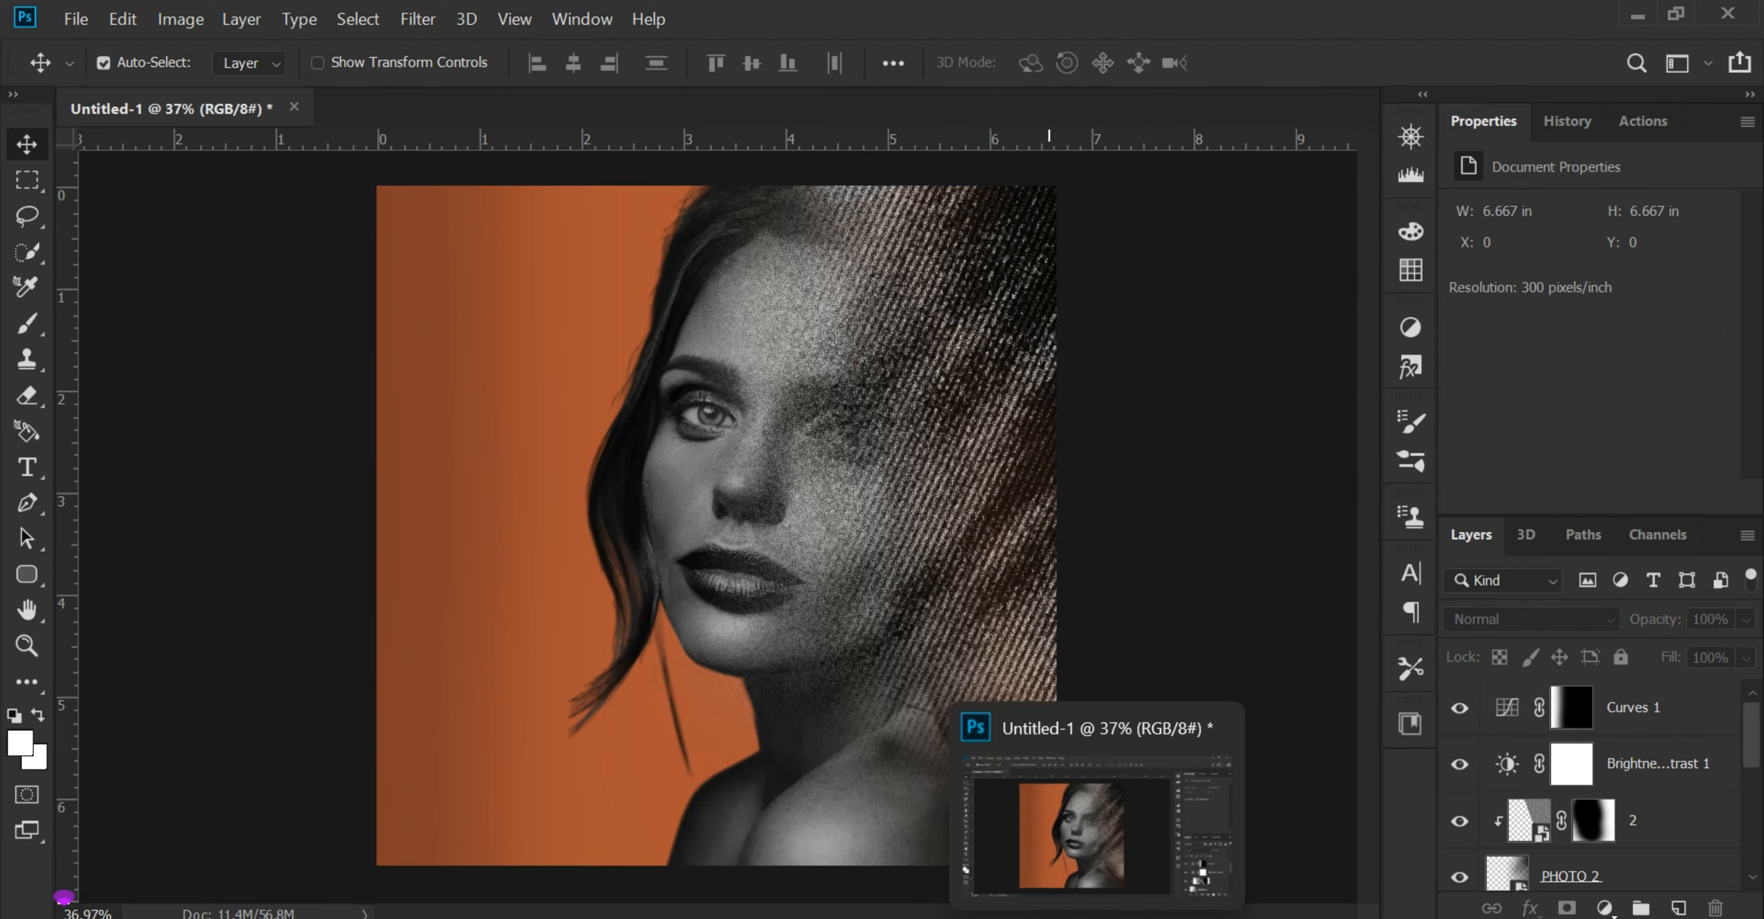
{"action": "left_click", "coordinate": [856, 917]}
{"action": "left_click", "coordinate": [811, 646]}
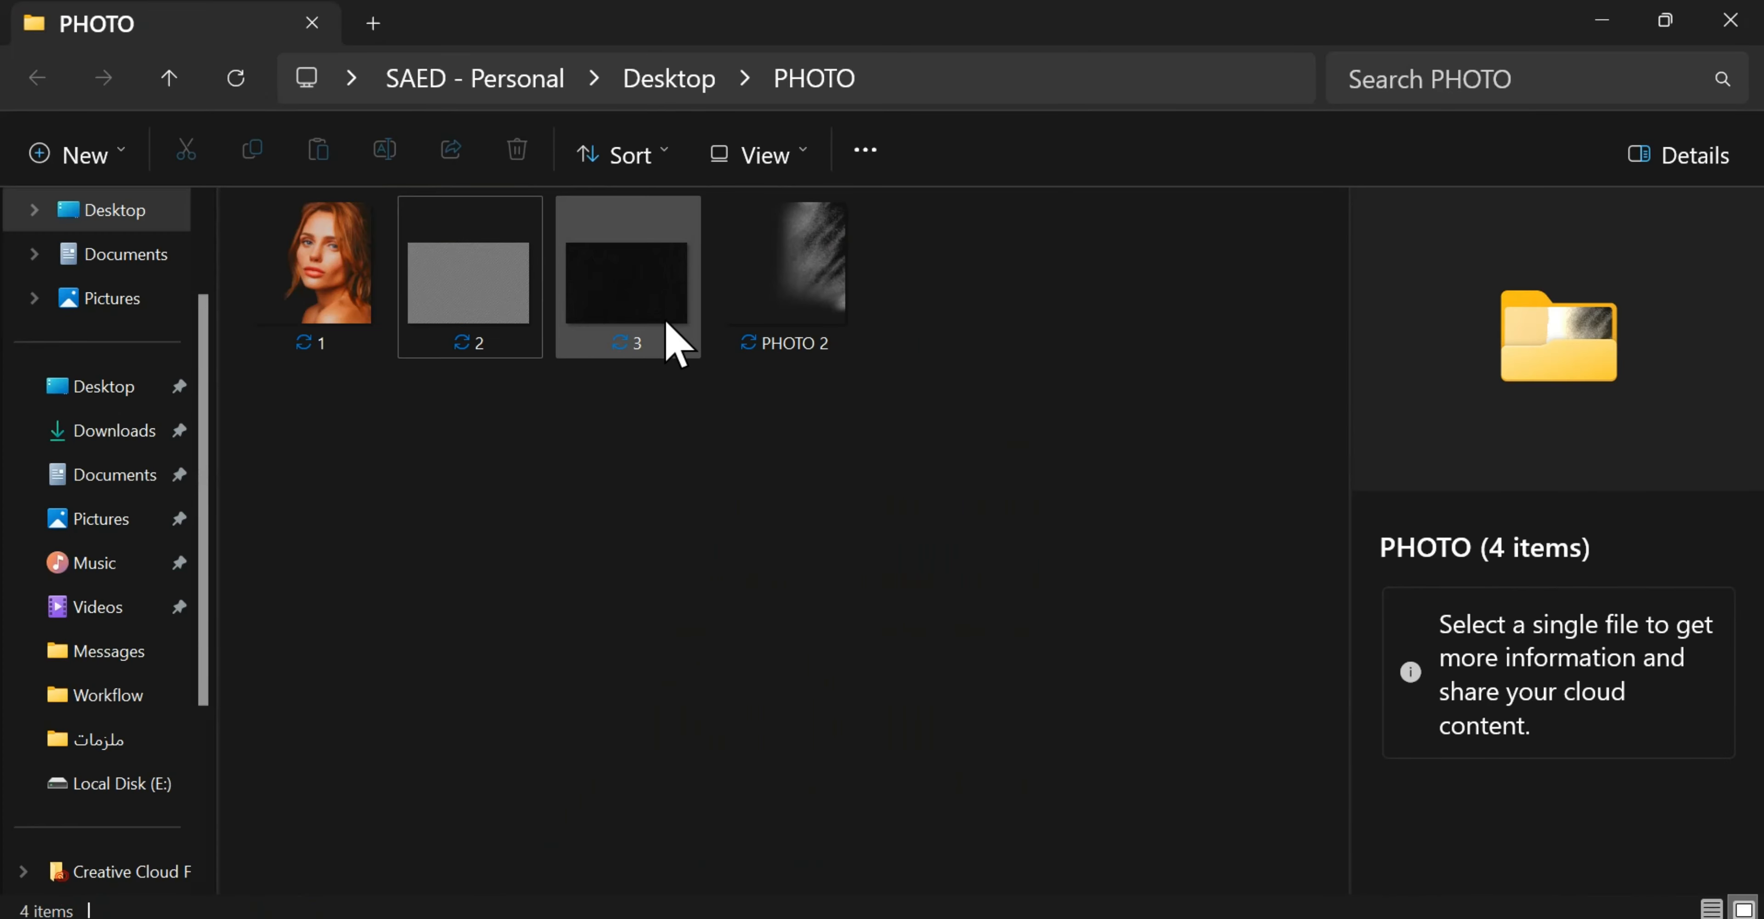
{"action": "left_click_drag", "start_coordinate": [669, 332], "coordinate": [749, 454]}
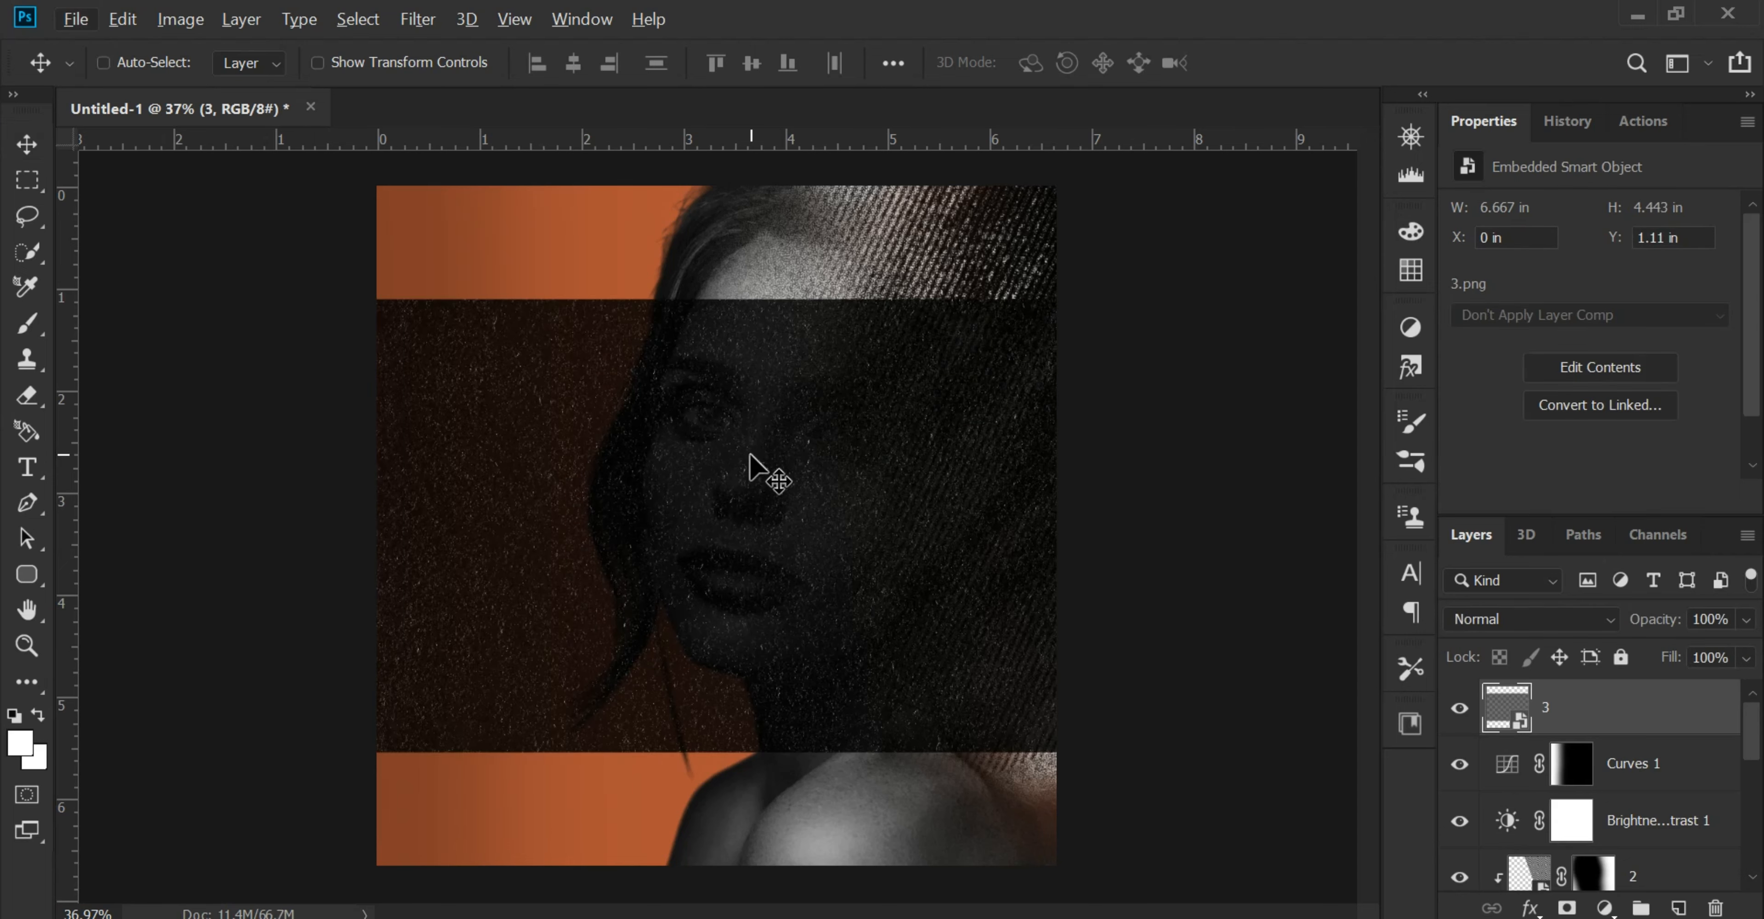
- Free-transform the speckle layer to about 16.3% scale so it covers the whole canvas
{"action": "key", "text": "ctrl+t"}
{"action": "left_click_drag", "start_coordinate": [713, 296], "coordinate": [713, 199]}
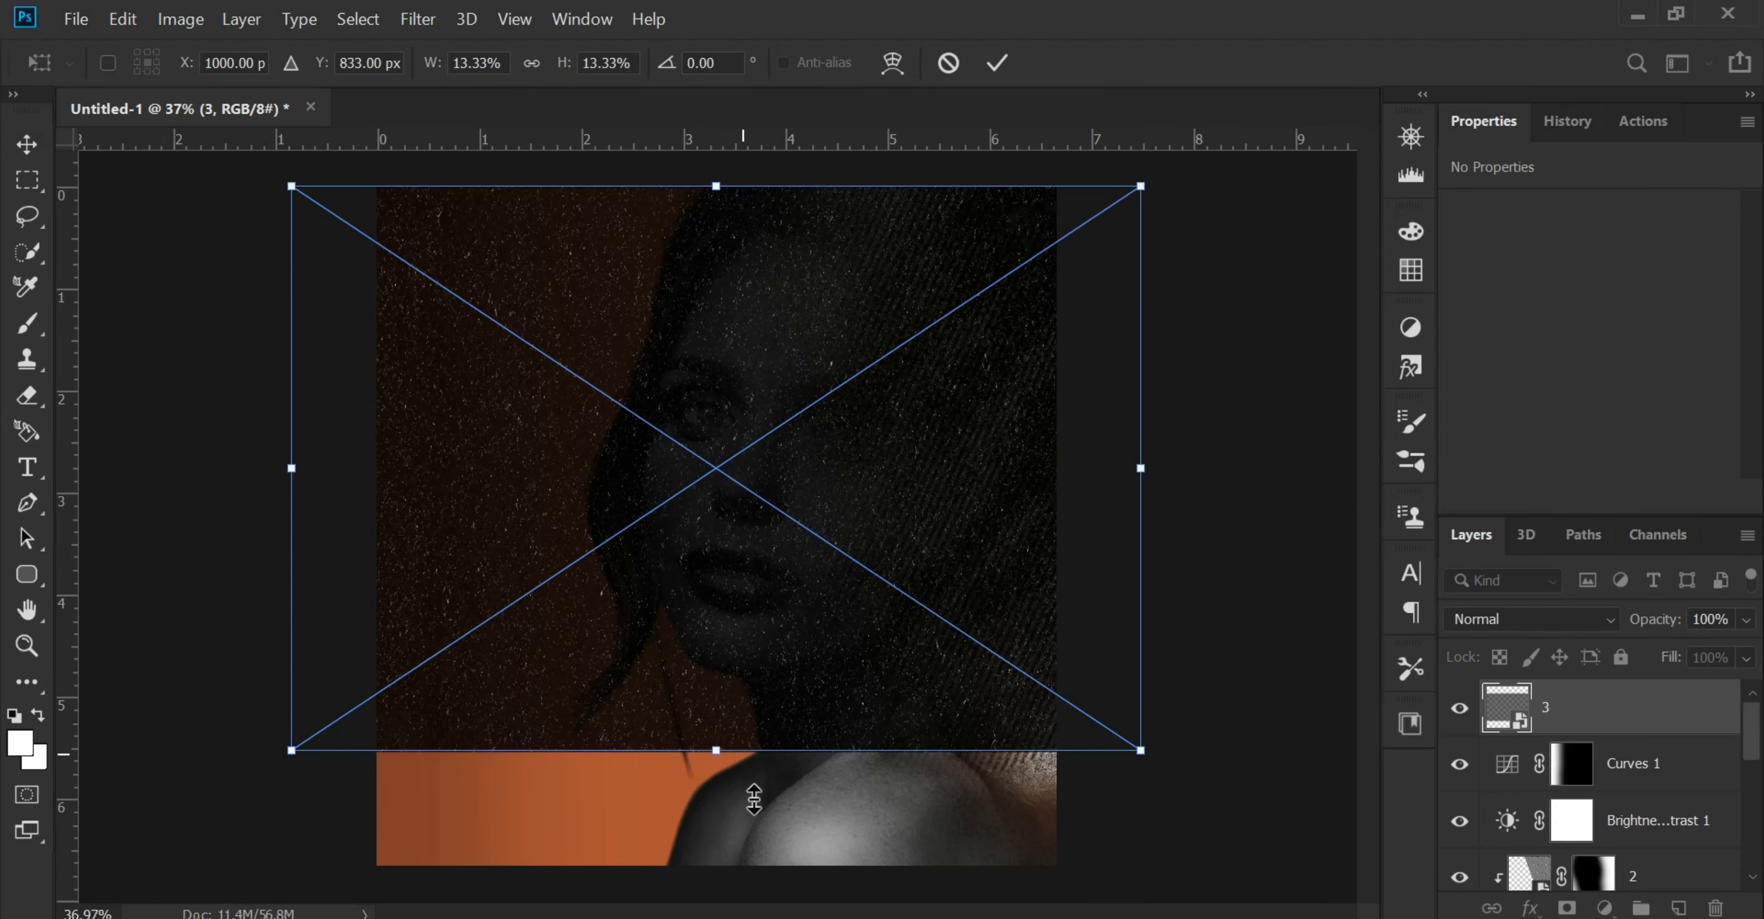
{"action": "left_click_drag", "start_coordinate": [701, 748], "coordinate": [698, 884]}
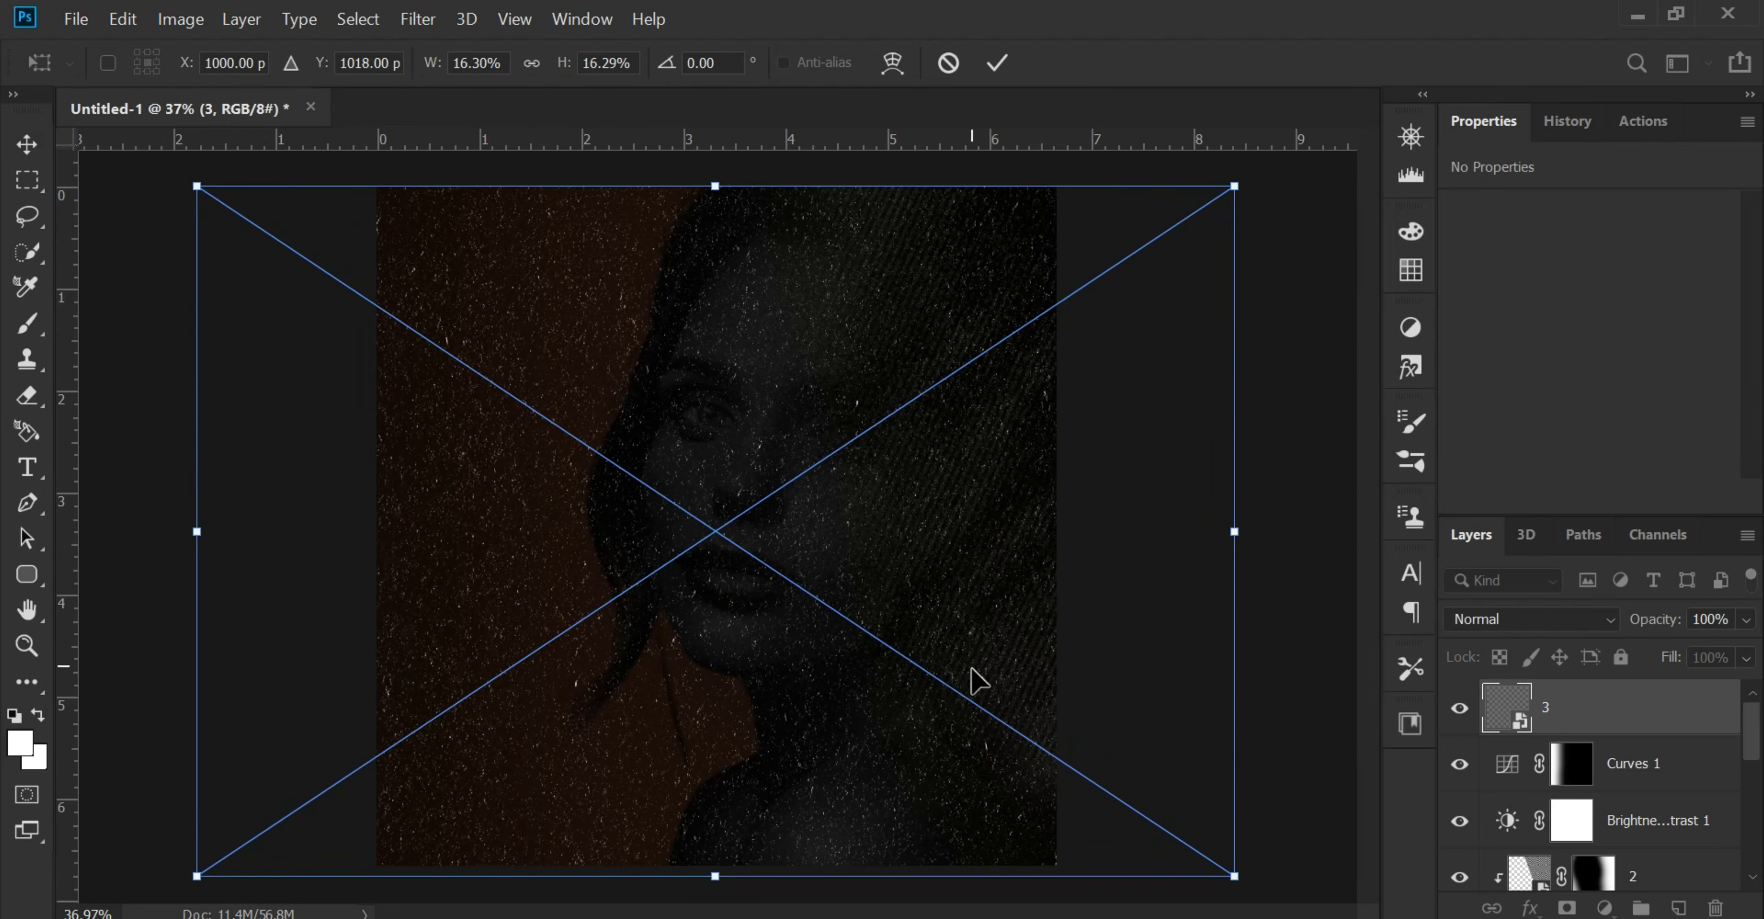
{"action": "left_click", "coordinate": [33, 140]}
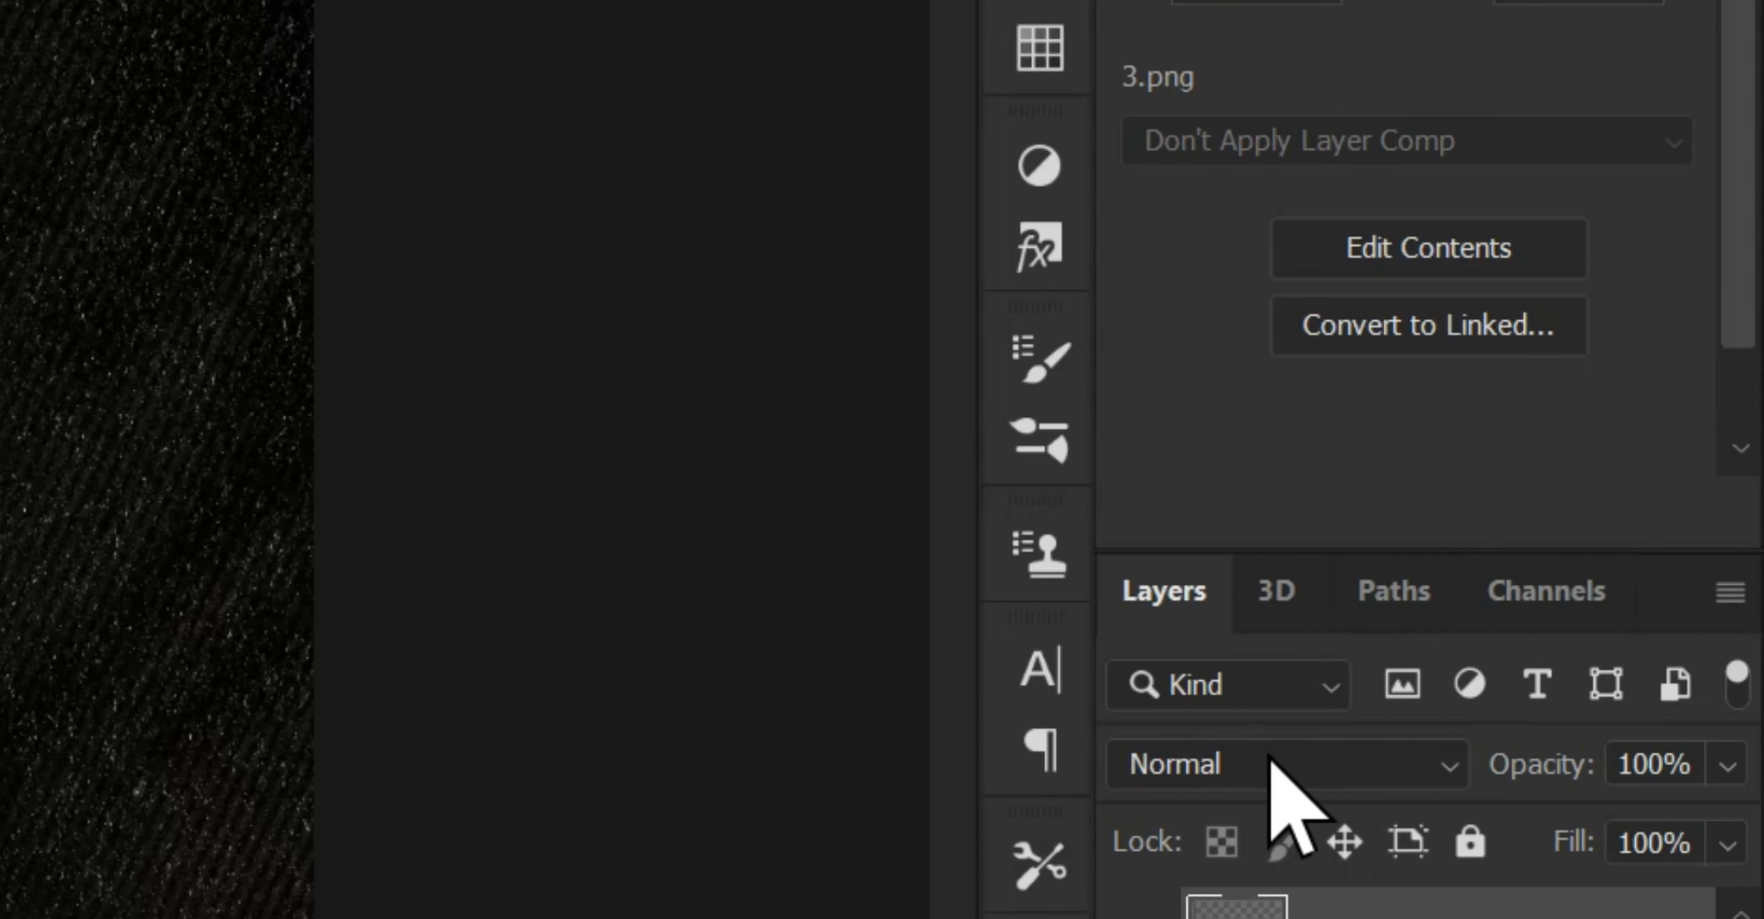
- Set the speckle layer's blending mode to Linear Dodge (Add) and toggle its visibility to compare the result
{"action": "left_click", "coordinate": [1534, 618]}
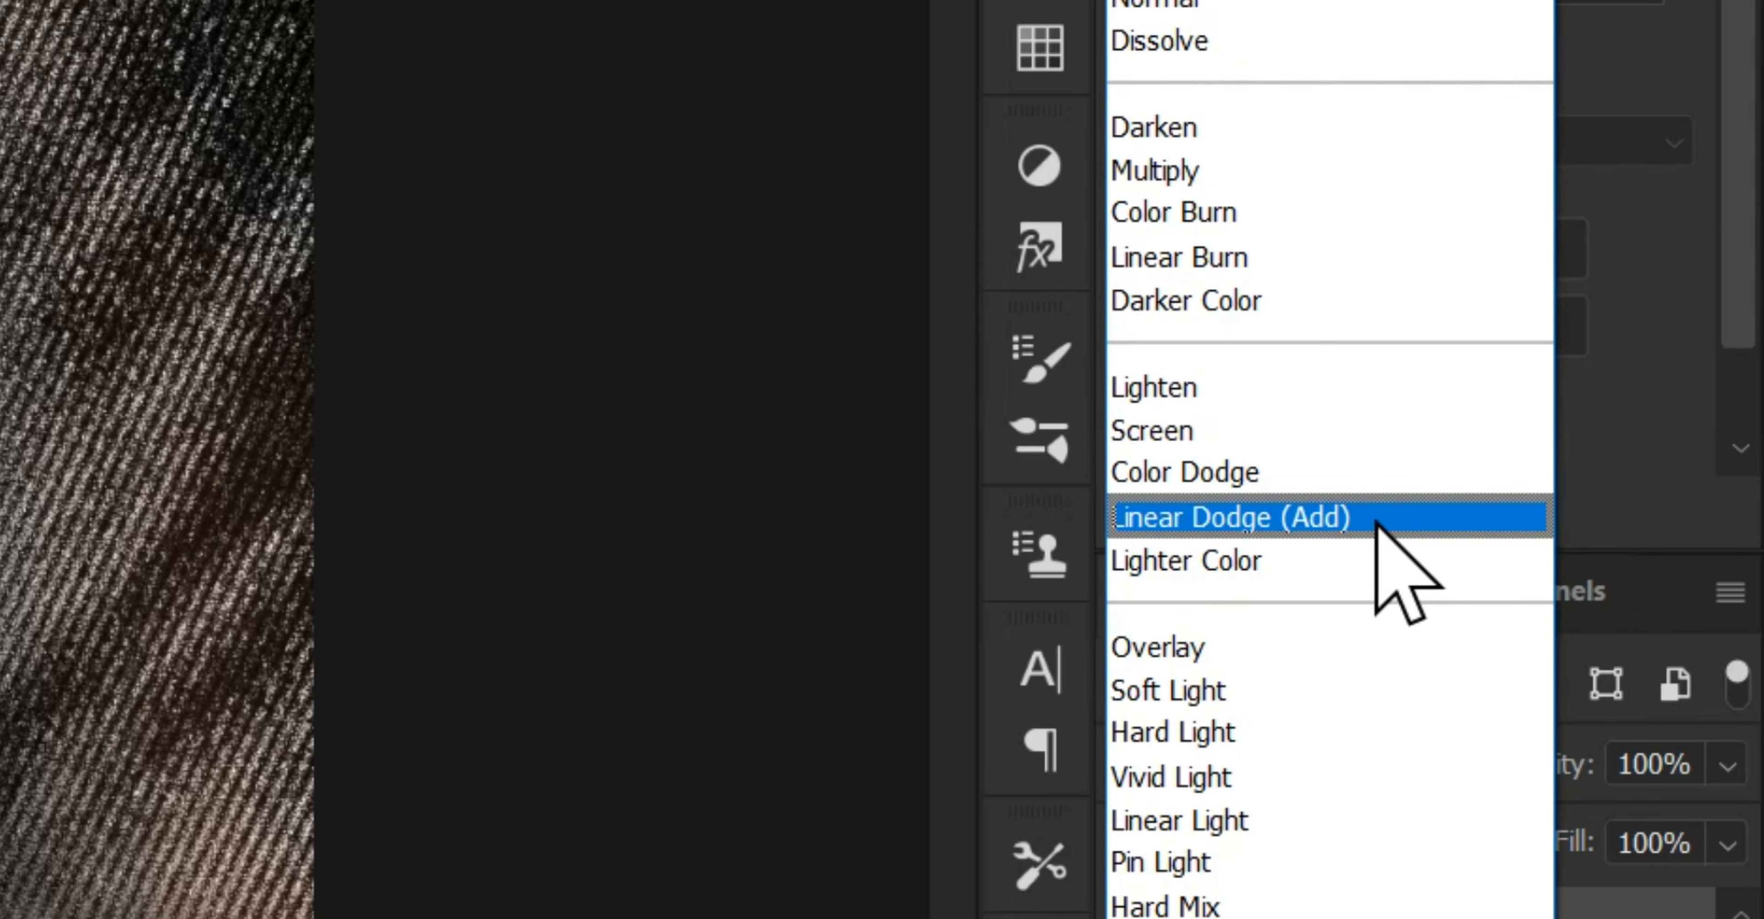
{"action": "left_click", "coordinate": [1349, 521]}
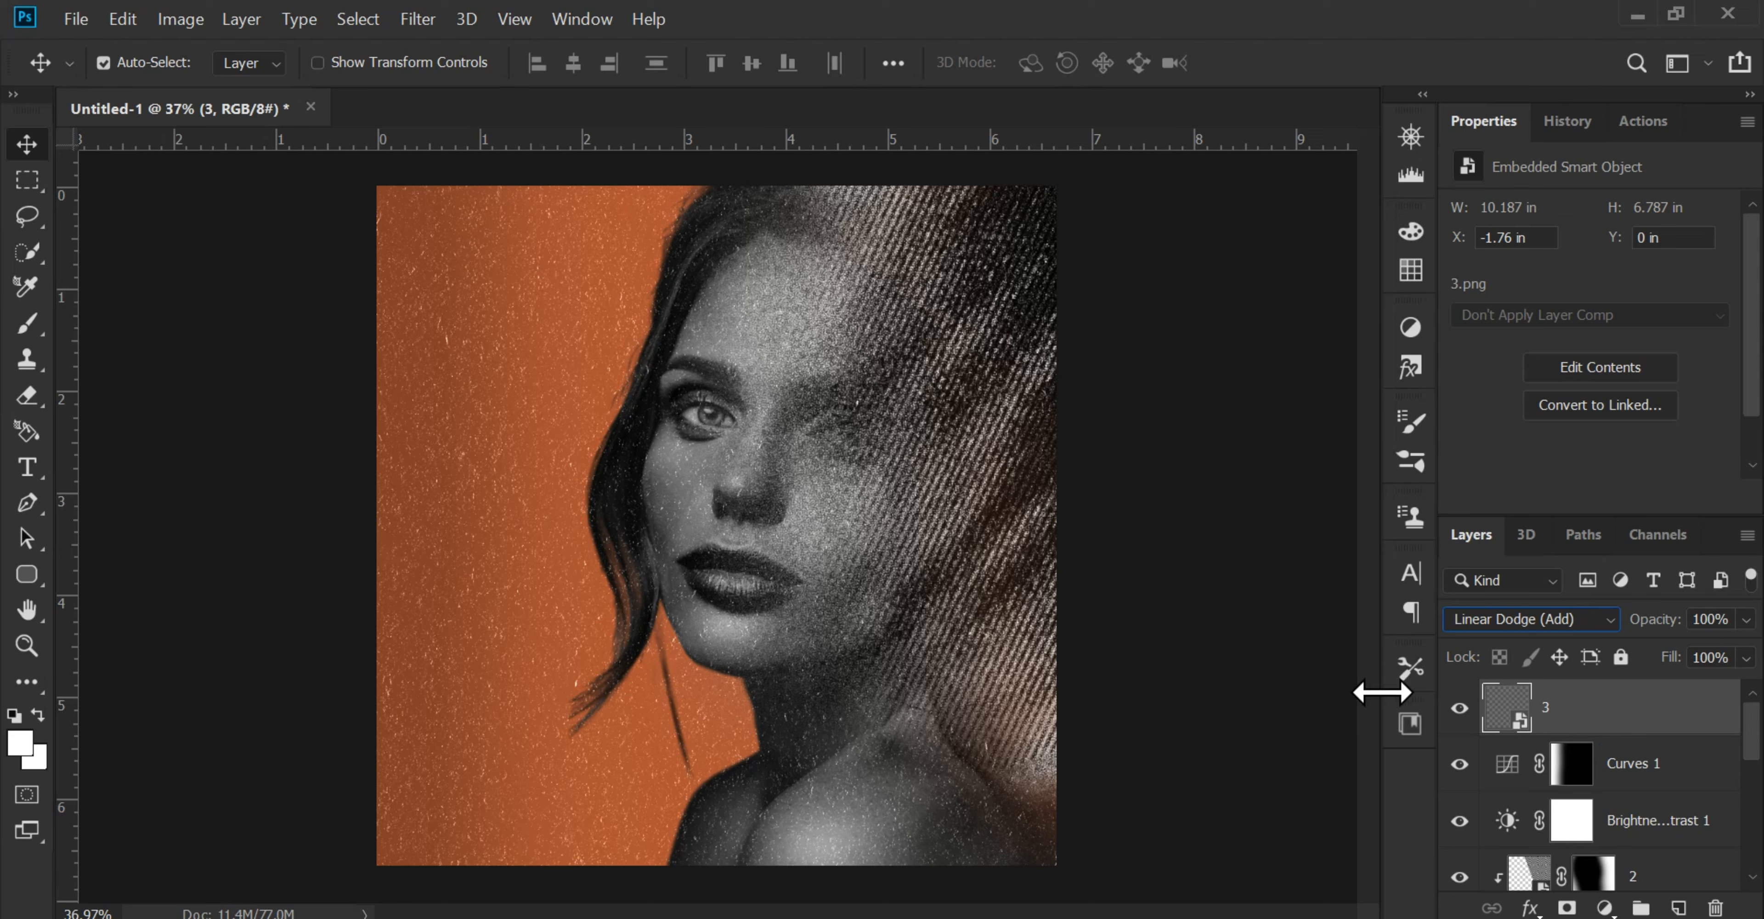
{"action": "left_click", "coordinate": [1471, 726]}
{"action": "left_click", "coordinate": [1471, 726]}
{"action": "left_click", "coordinate": [1469, 725]}
{"action": "left_click", "coordinate": [1470, 724]}
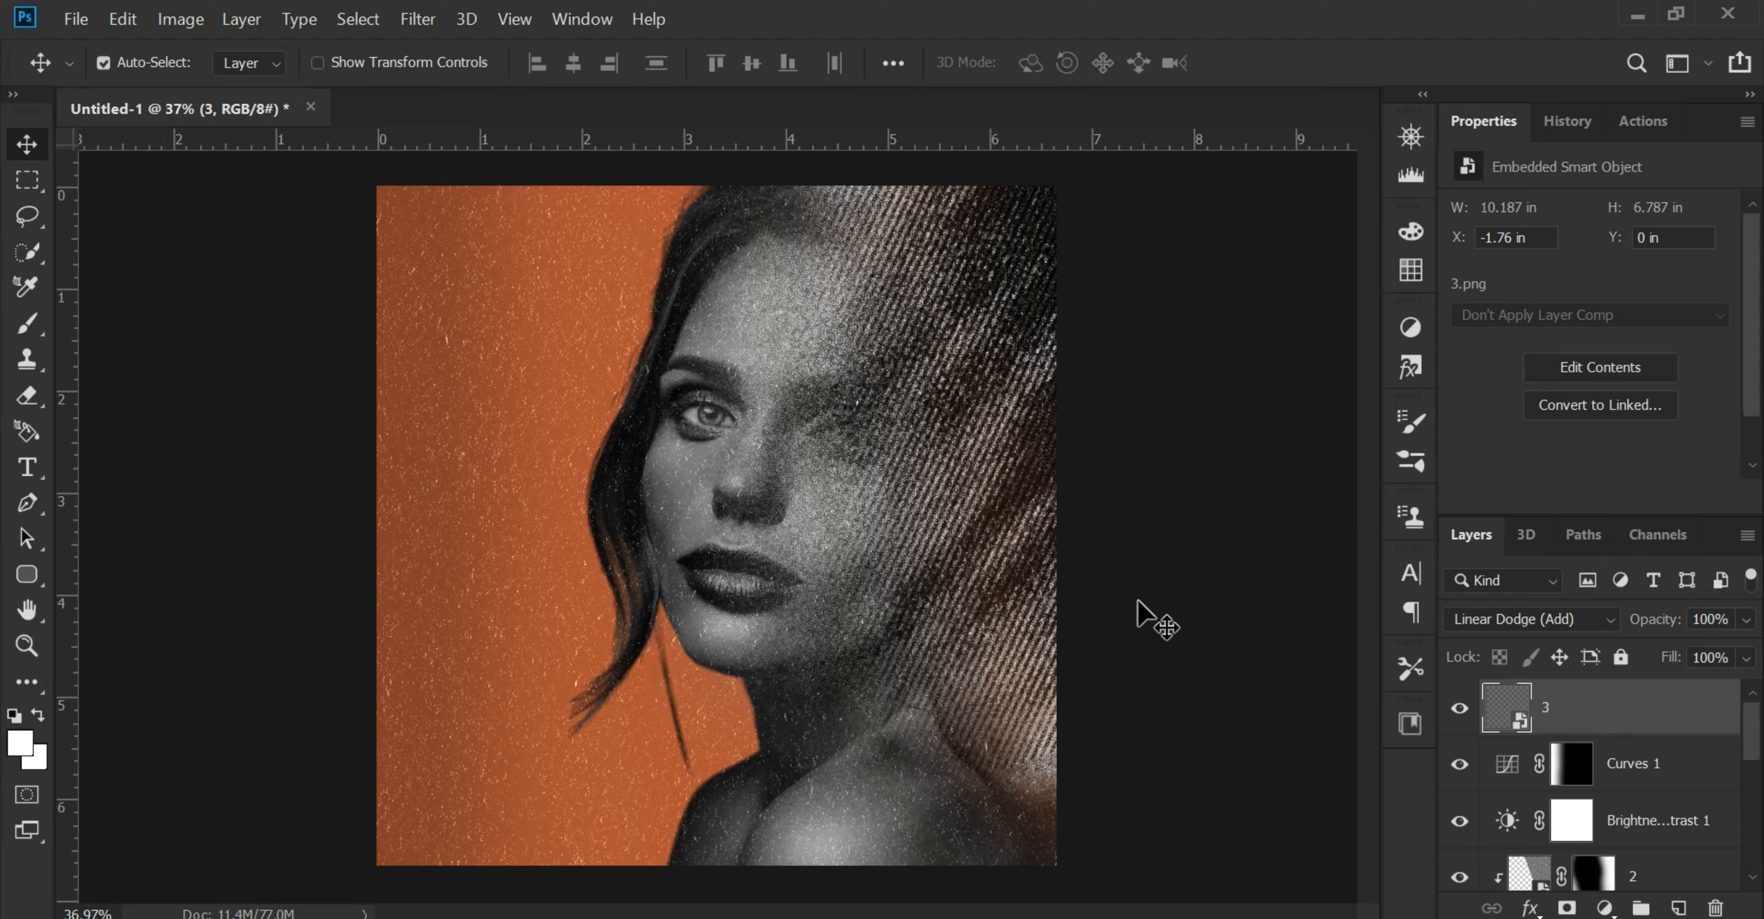
- Select all layers from the speckle layer down to Layer 0 and stamp them into a new merged layer on top
{"action": "scroll", "coordinate": [1535, 826], "scroll_direction": "down", "scroll_amount": 3}
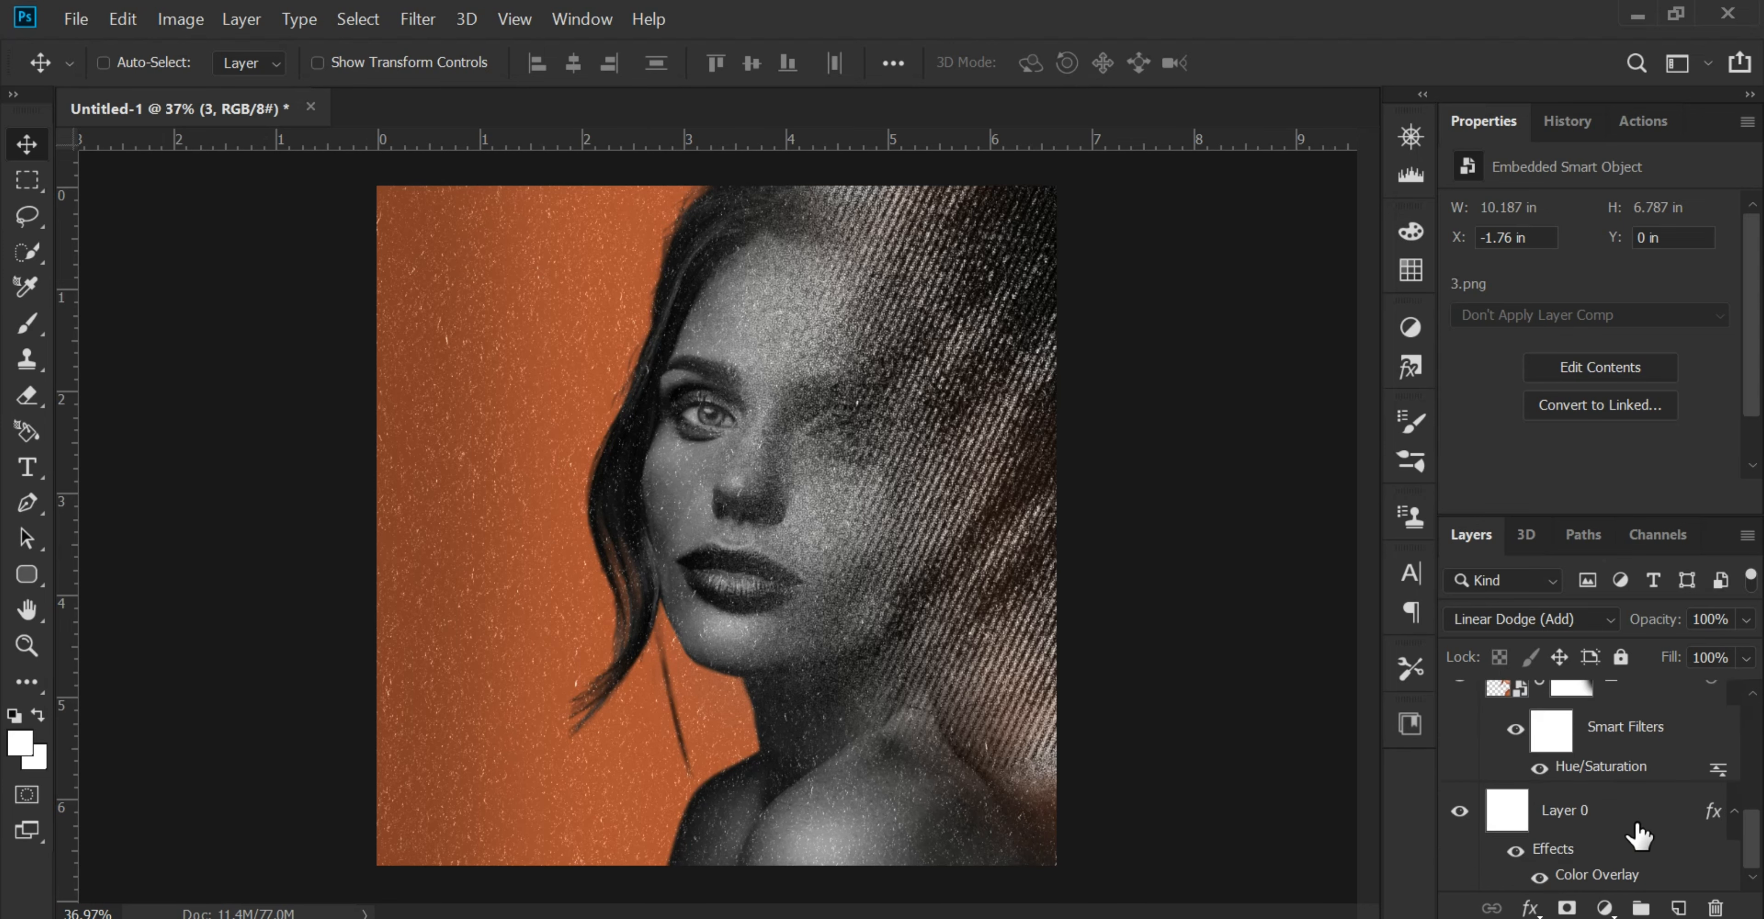
{"action": "left_click", "coordinate": [1639, 835], "text": "ctrl"}
{"action": "scroll", "coordinate": [1643, 832], "scroll_direction": "down", "scroll_amount": 3}
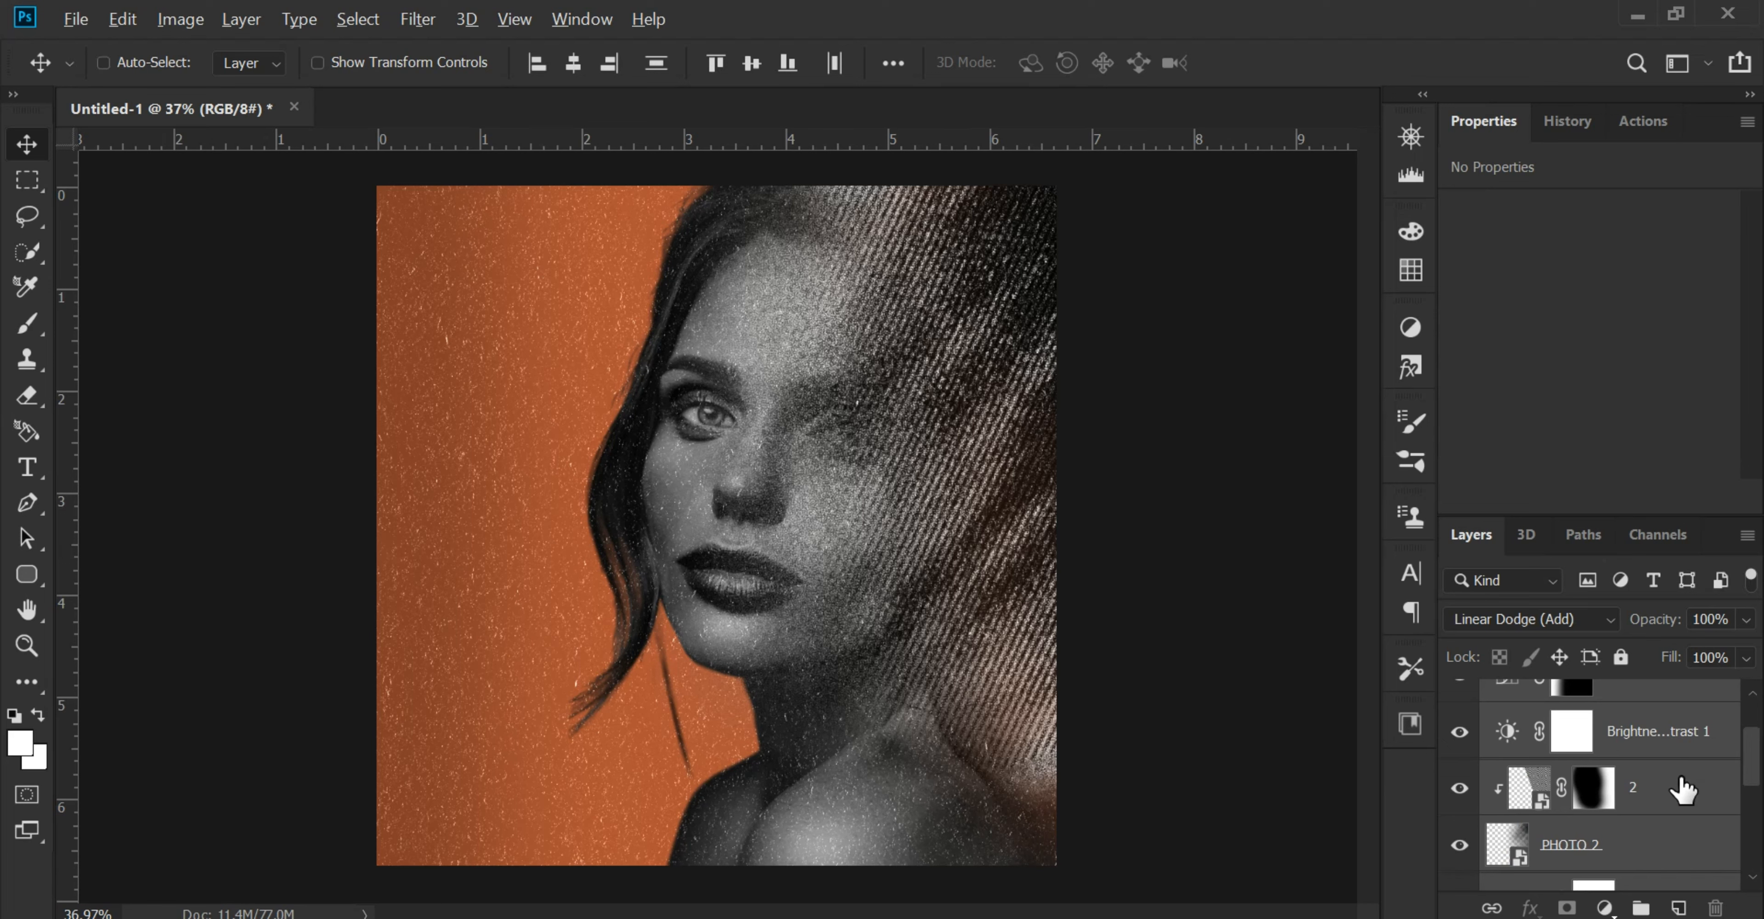
{"action": "key", "text": "ctrl+alt+shift+e"}
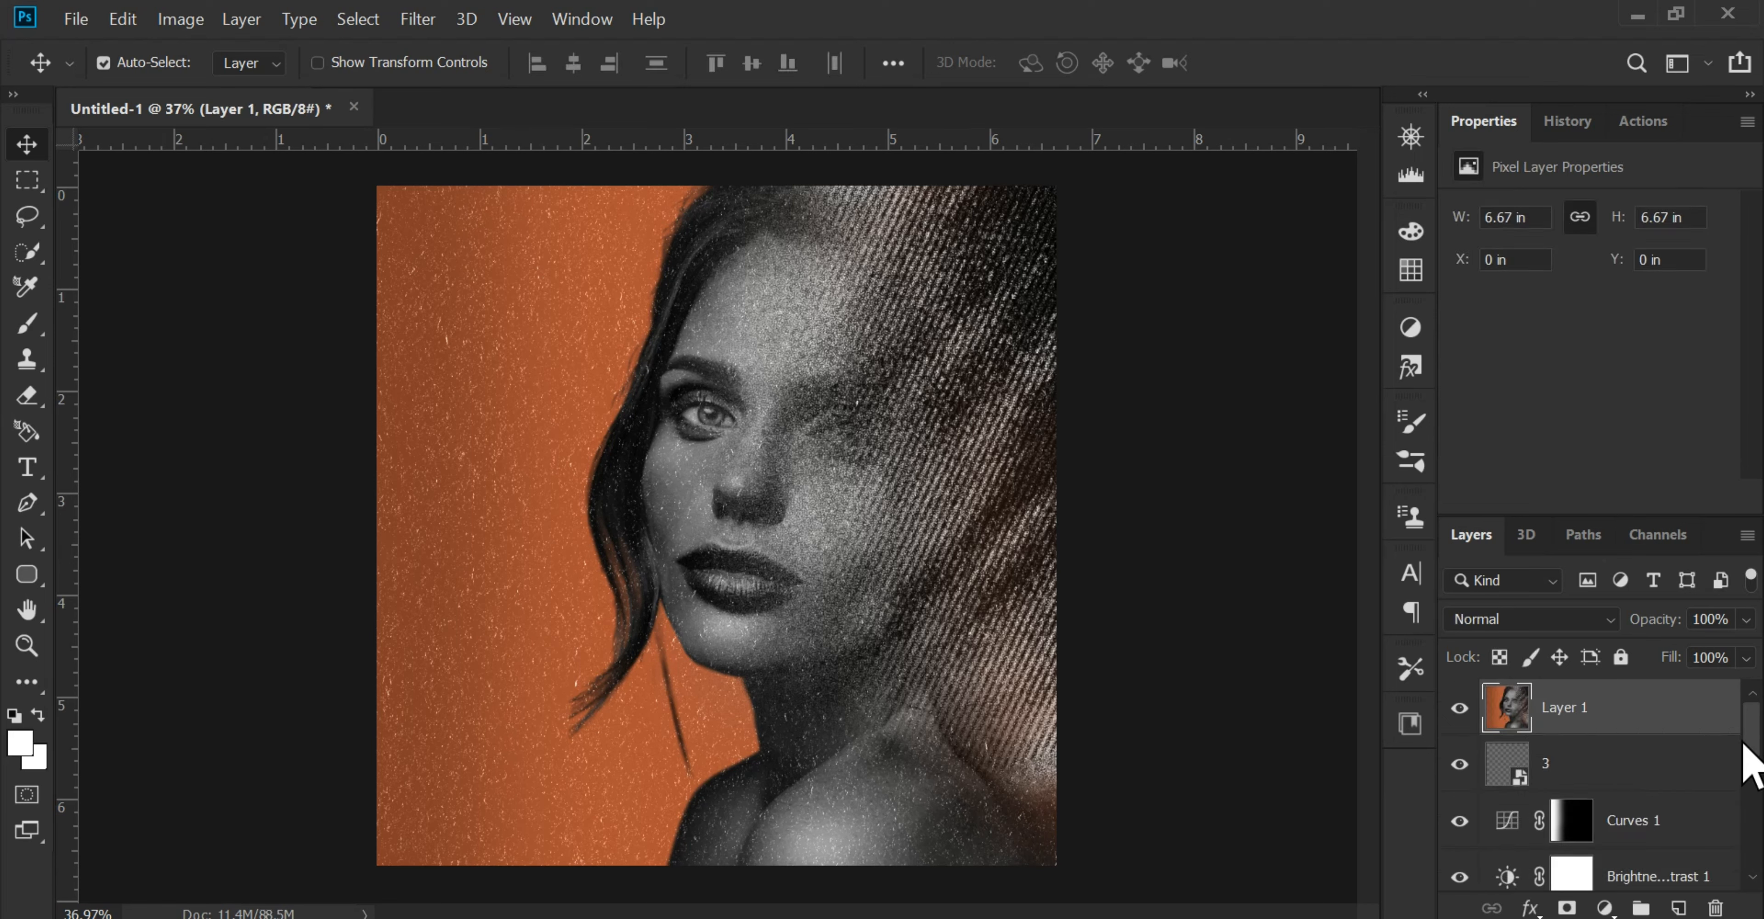
- Open the merged layer in the Camera Raw Filter, raise Exposure slightly and fine-tune the Contrast
{"action": "left_click", "coordinate": [417, 18]}
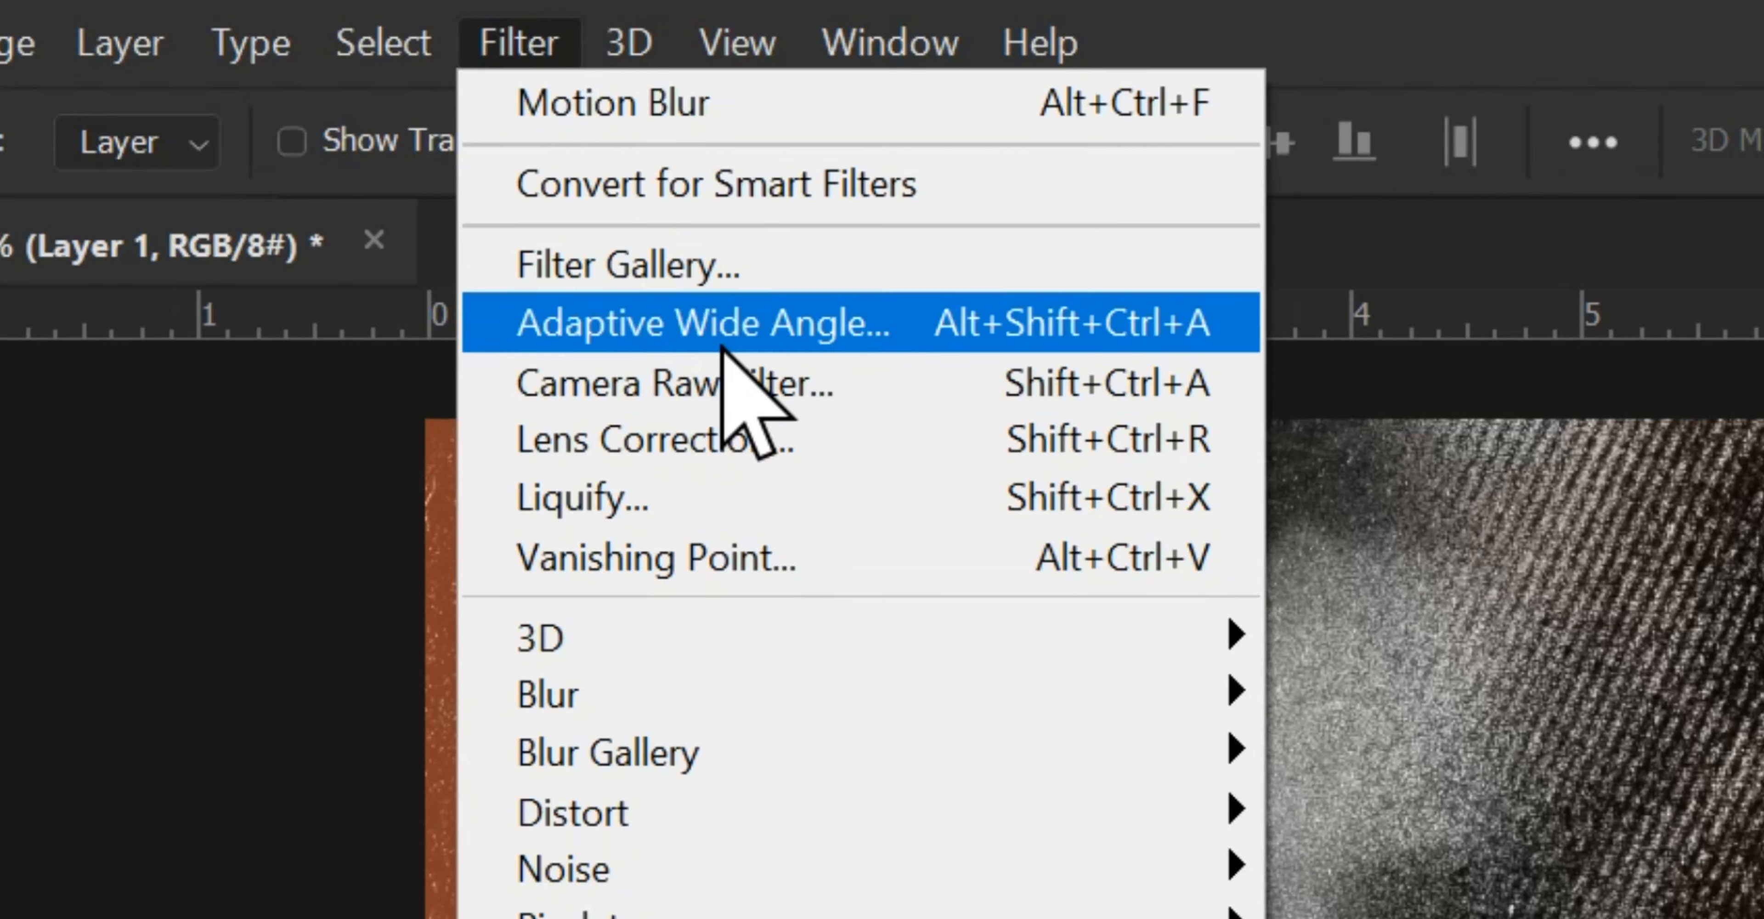
{"action": "left_click", "coordinate": [815, 394]}
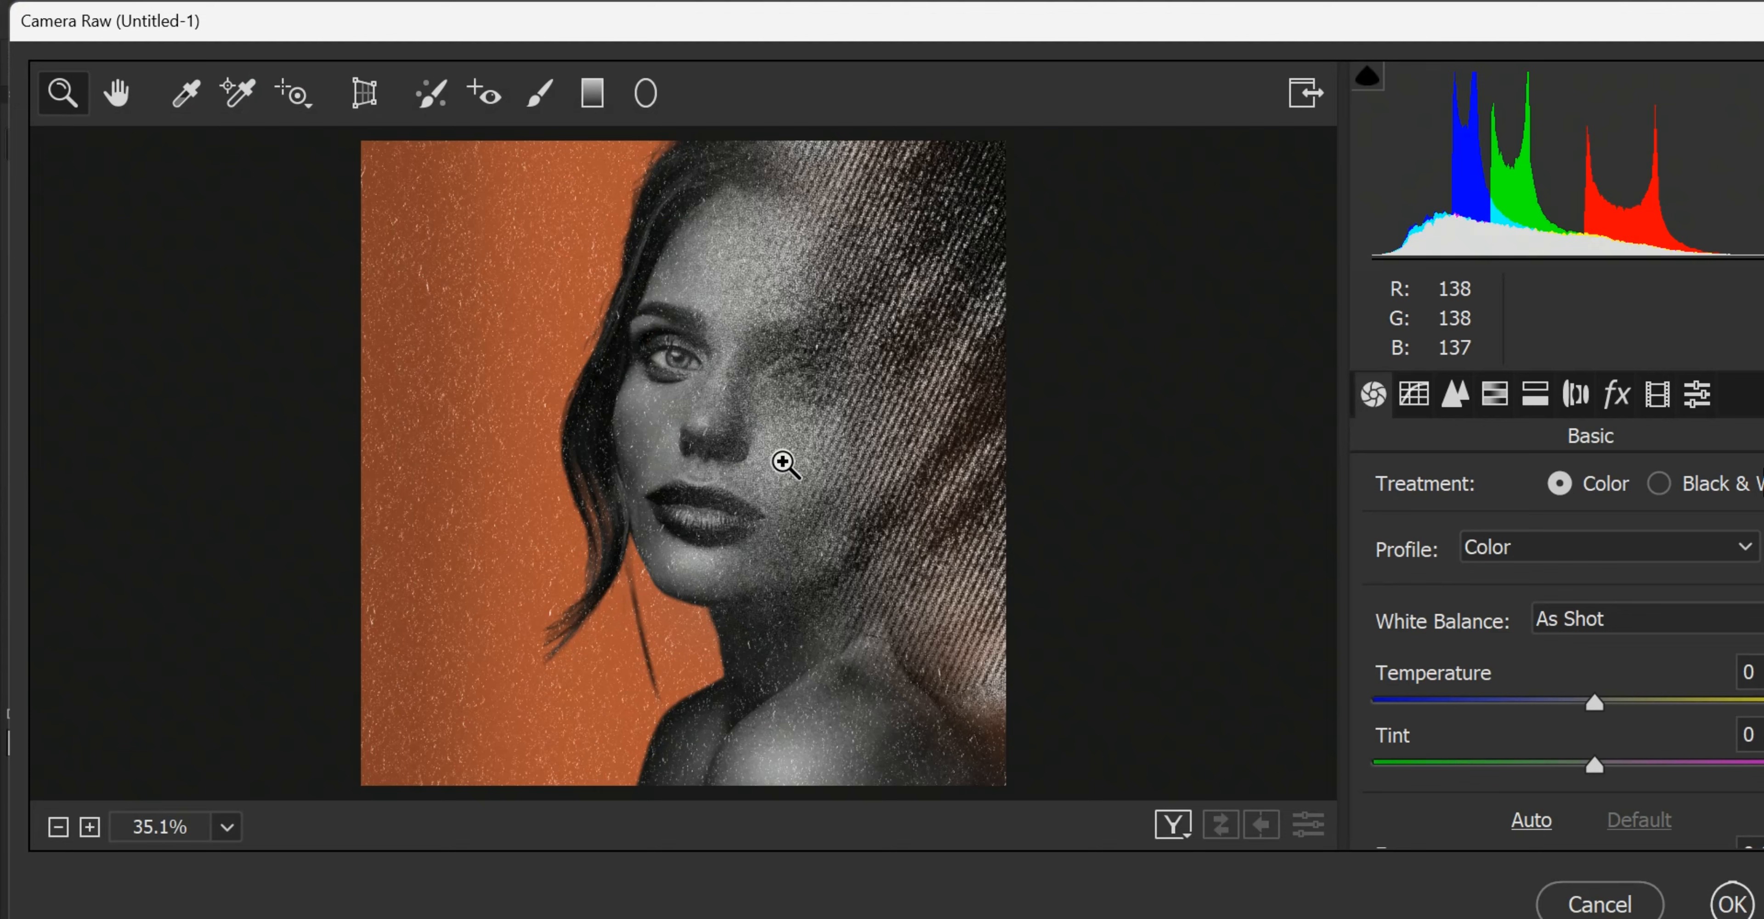
{"action": "scroll", "coordinate": [1591, 708], "scroll_direction": "down", "scroll_amount": 3}
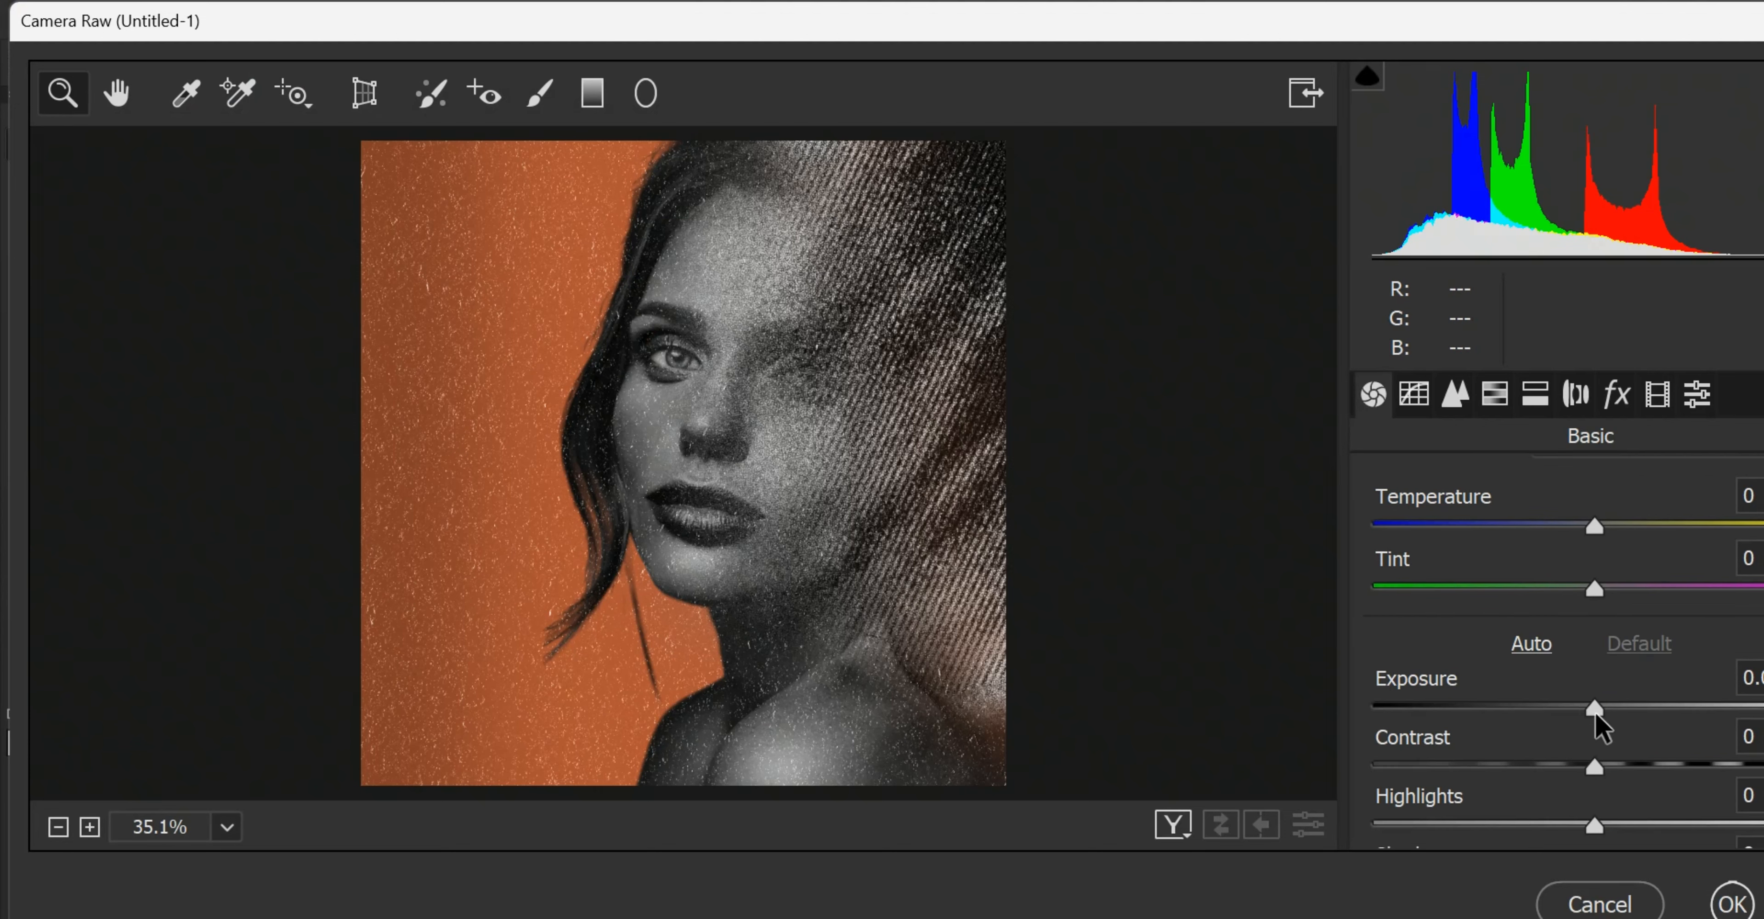
{"action": "left_click_drag", "start_coordinate": [1595, 713], "coordinate": [1602, 714]}
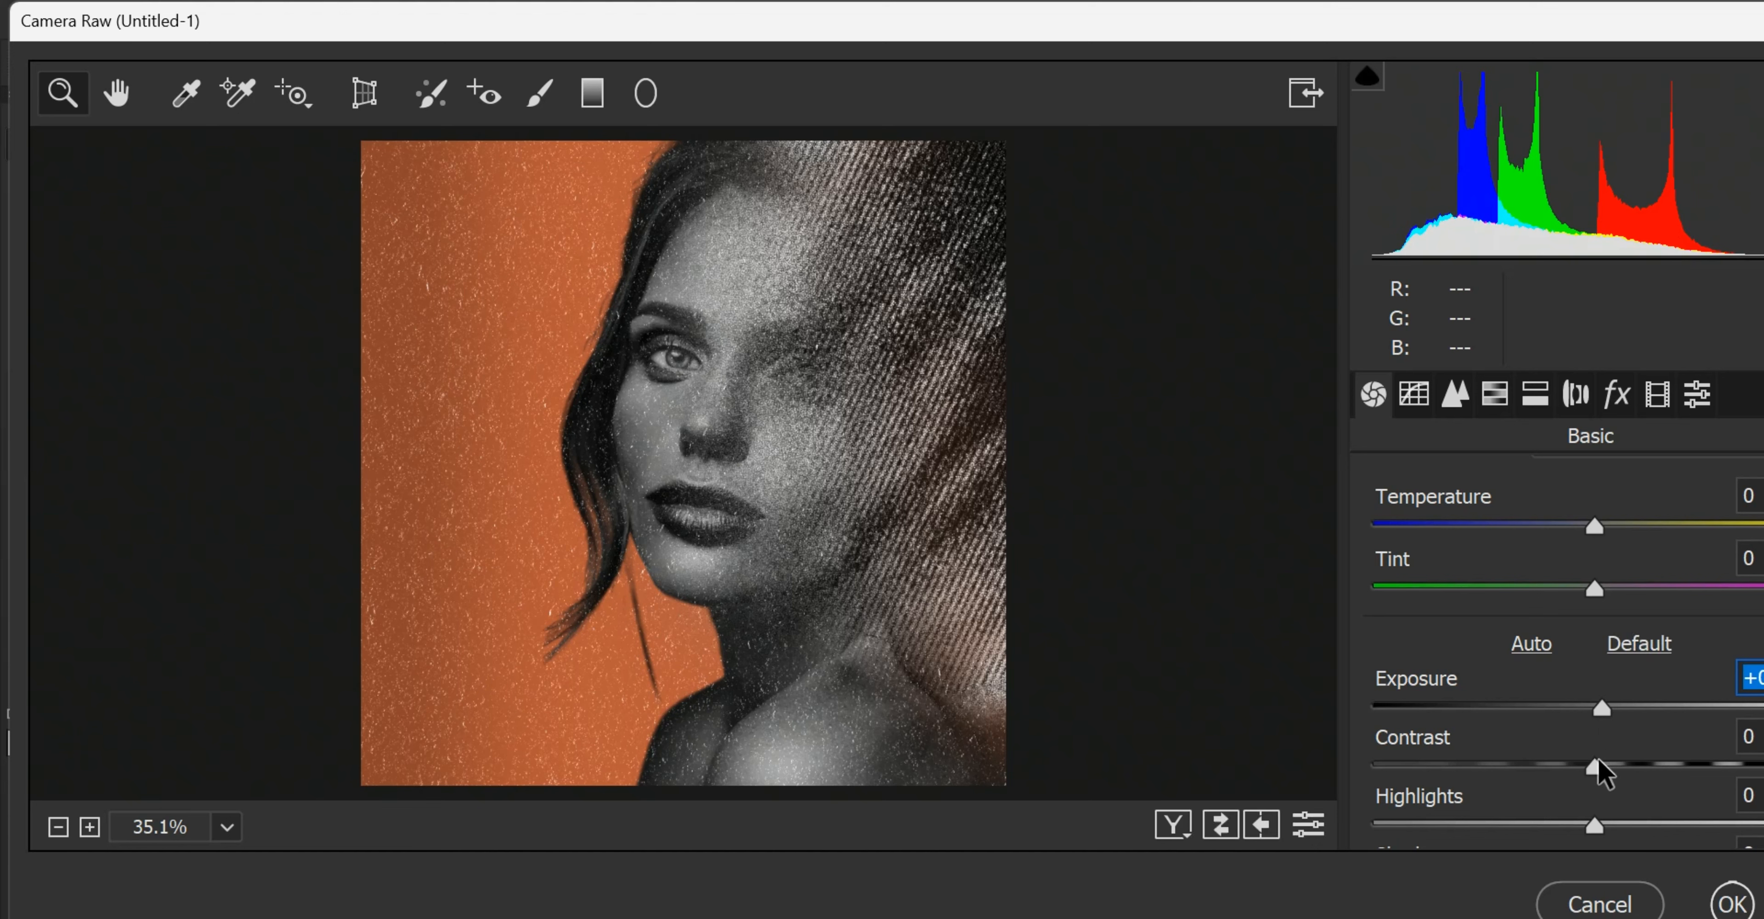
{"action": "left_click", "coordinate": [1593, 768]}
{"action": "left_click_drag", "start_coordinate": [1592, 772], "coordinate": [1571, 740]}
- Adjust the tonal range in the Basic settings, raising Whites and lowering Blacks moderately
{"action": "scroll", "coordinate": [1598, 779], "scroll_direction": "down", "scroll_amount": 1}
{"action": "scroll", "coordinate": [1616, 736], "scroll_direction": "down", "scroll_amount": 1}
{"action": "left_click", "coordinate": [1596, 708]}
{"action": "scroll", "coordinate": [1598, 712], "scroll_direction": "down", "scroll_amount": 1}
{"action": "left_click_drag", "start_coordinate": [1594, 678], "coordinate": [1653, 677]}
- Increase Texture, Clarity and Dehaze slightly to sharpen the grain and deepen the image
{"action": "left_click_drag", "start_coordinate": [1602, 734], "coordinate": [1621, 770]}
{"action": "scroll", "coordinate": [1568, 738], "scroll_direction": "down", "scroll_amount": 1}
{"action": "left_click", "coordinate": [1593, 737]}
{"action": "scroll", "coordinate": [1602, 780], "scroll_direction": "down", "scroll_amount": 1}
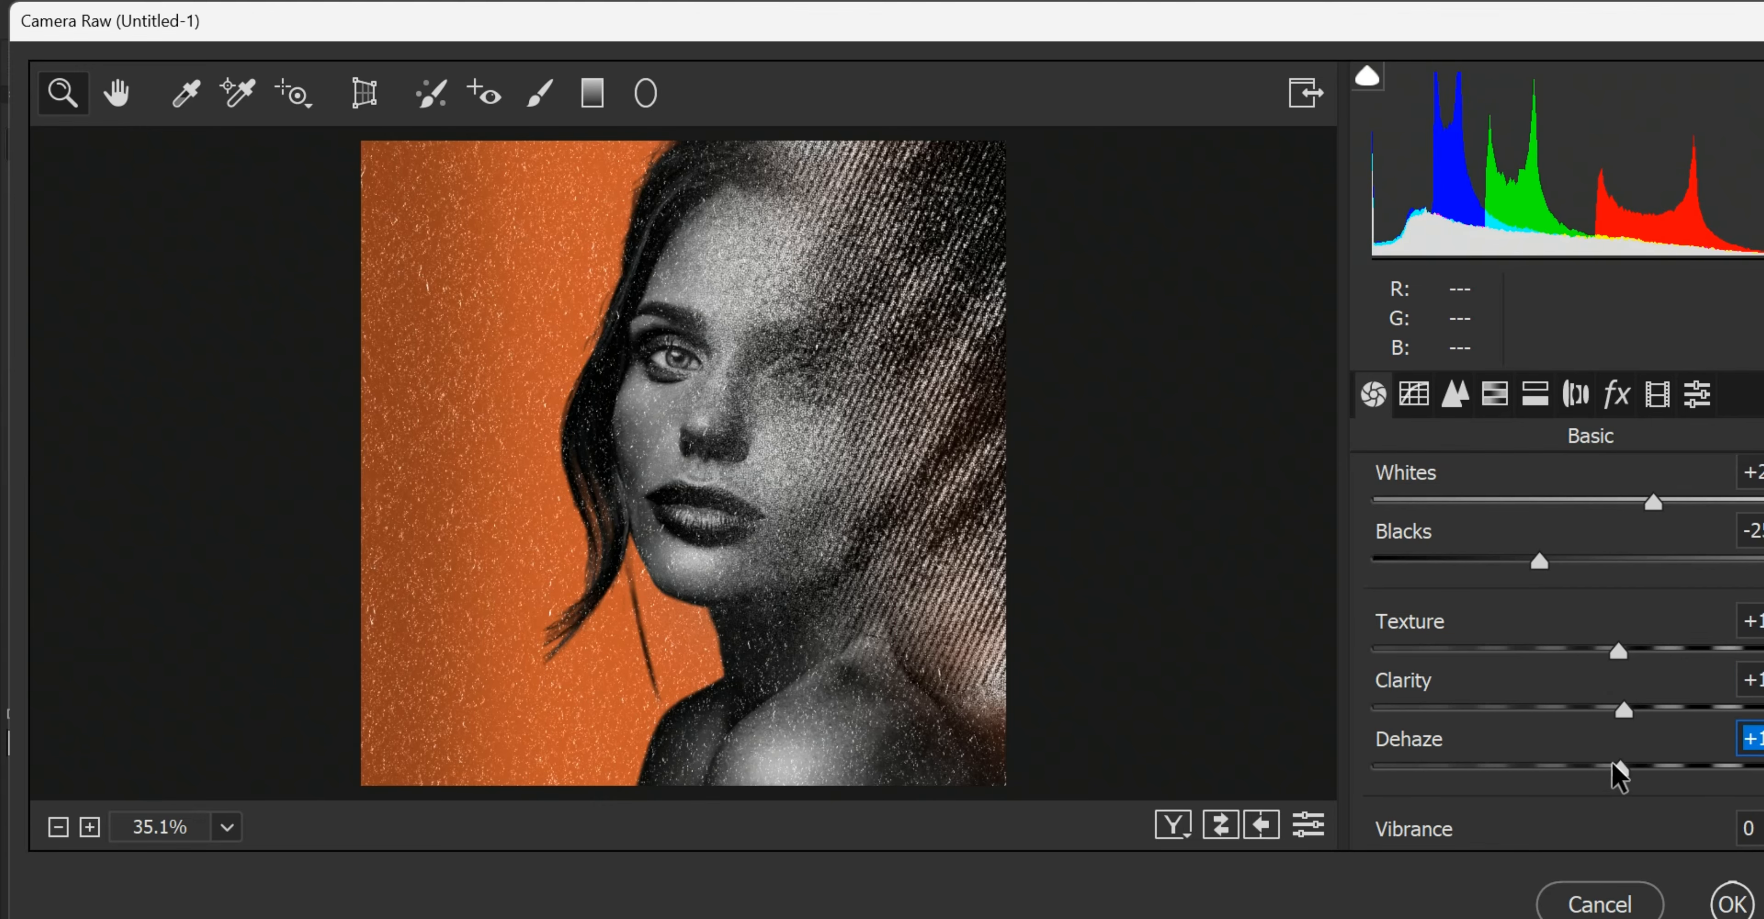
- Apply the Camera Raw adjustments and toggle the merged layer's visibility to compare before and after
{"action": "left_click", "coordinate": [1731, 902]}
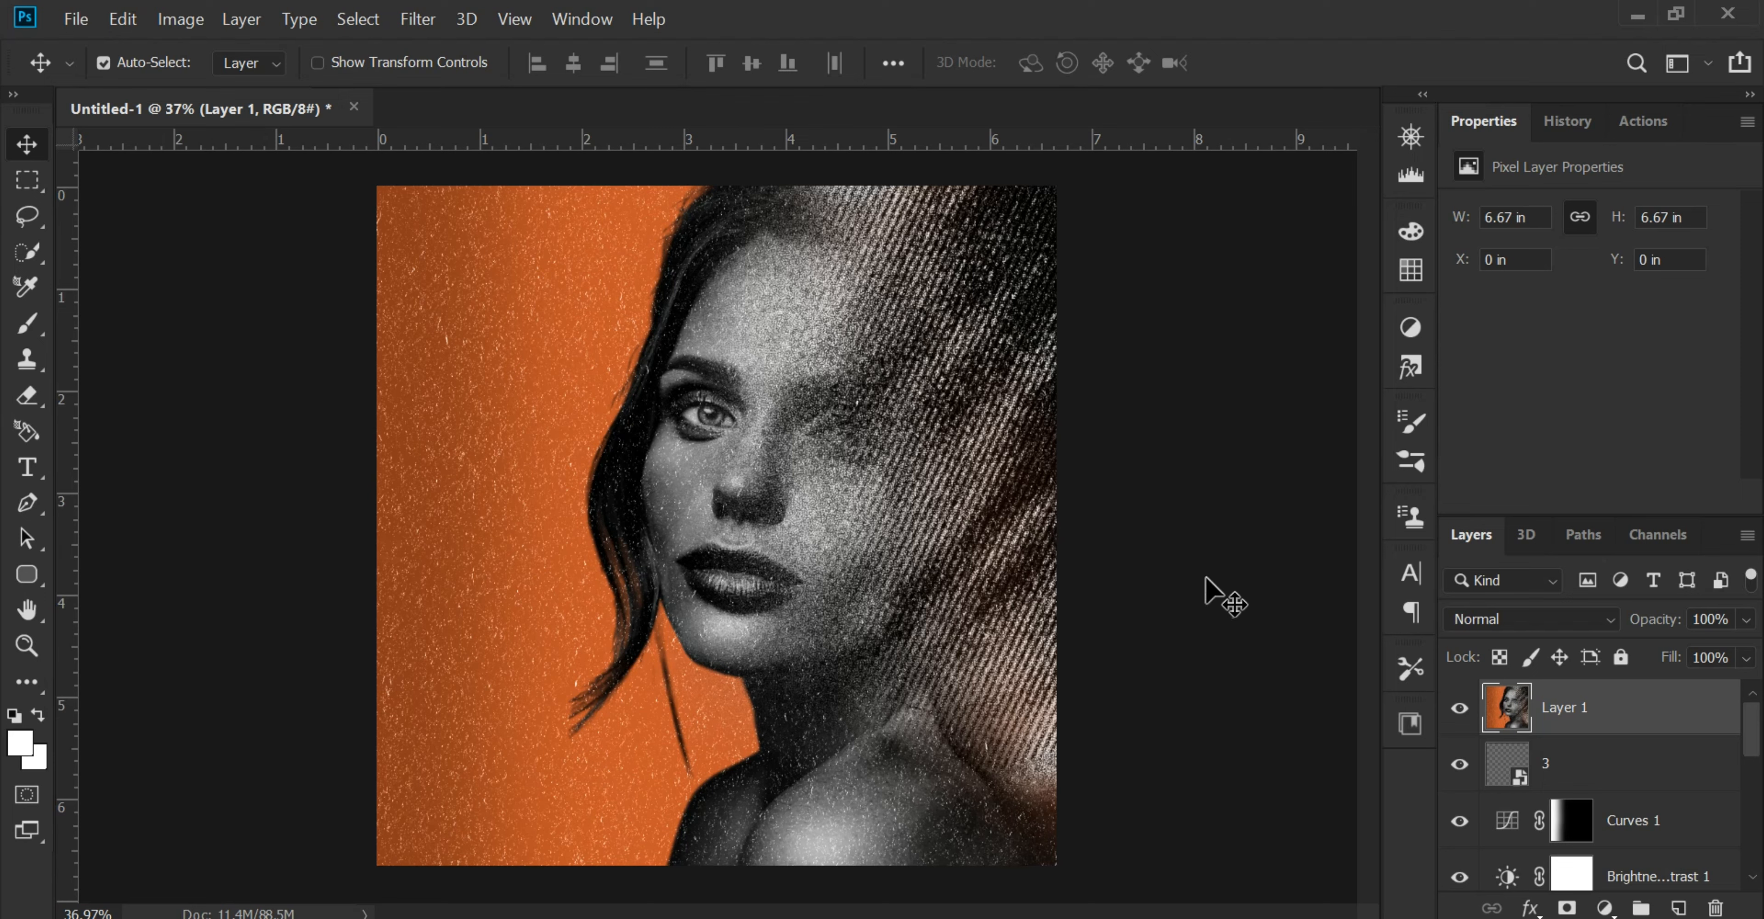
{"action": "left_click", "coordinate": [1460, 724]}
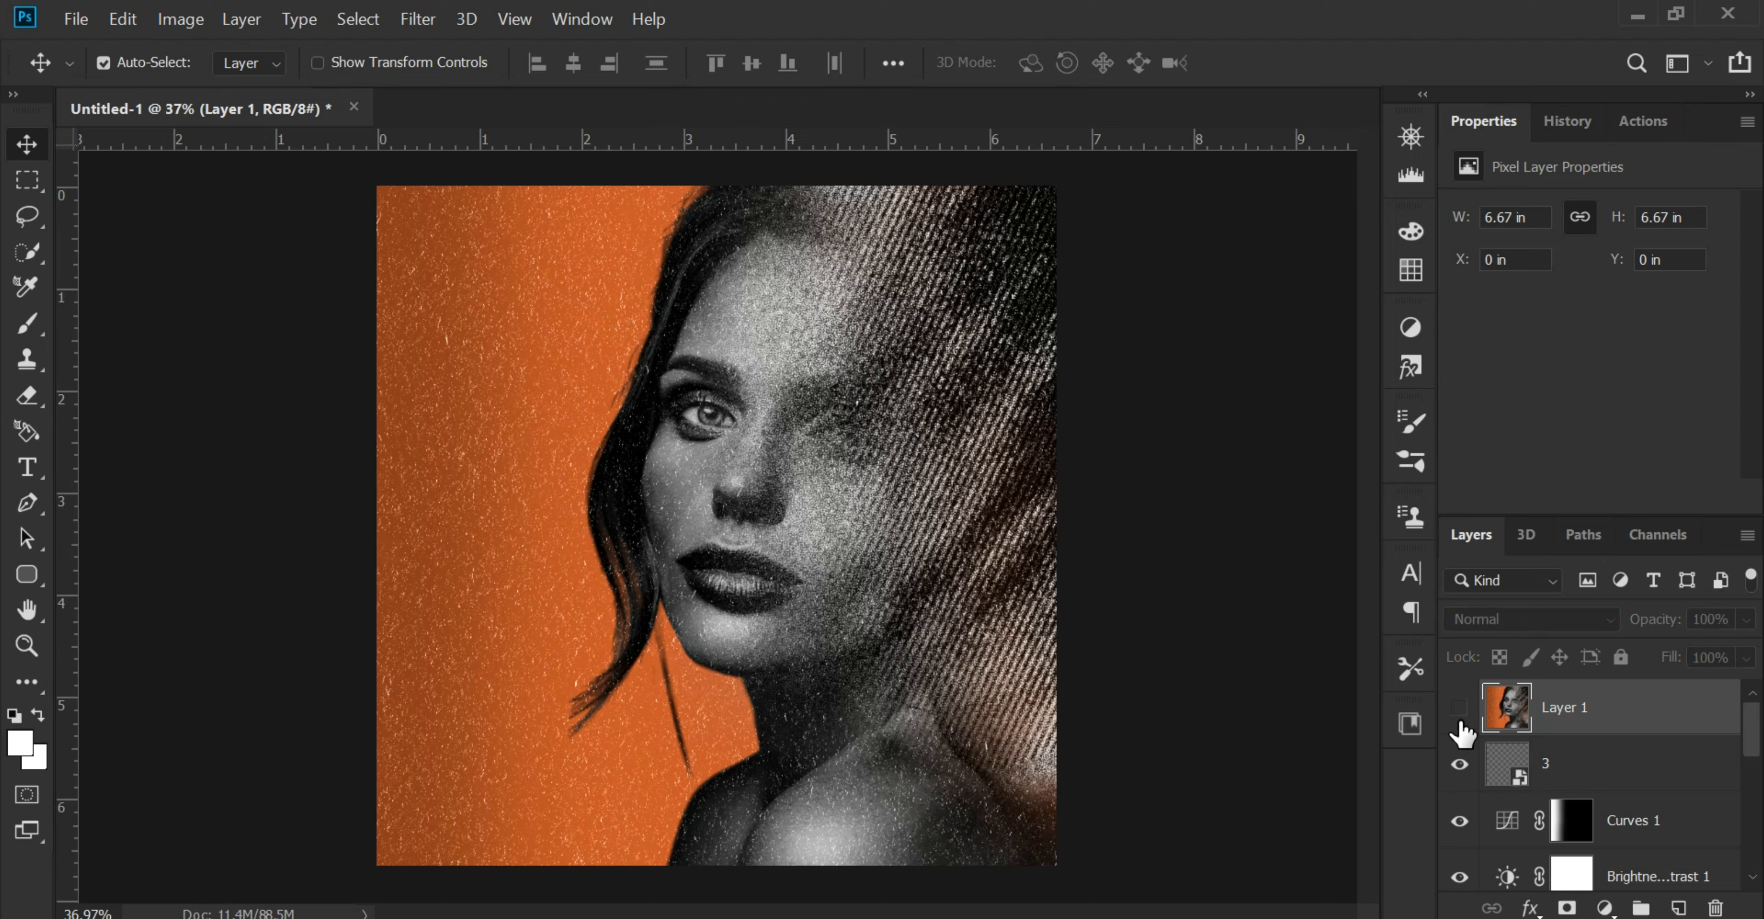
{"action": "left_click", "coordinate": [1461, 725]}
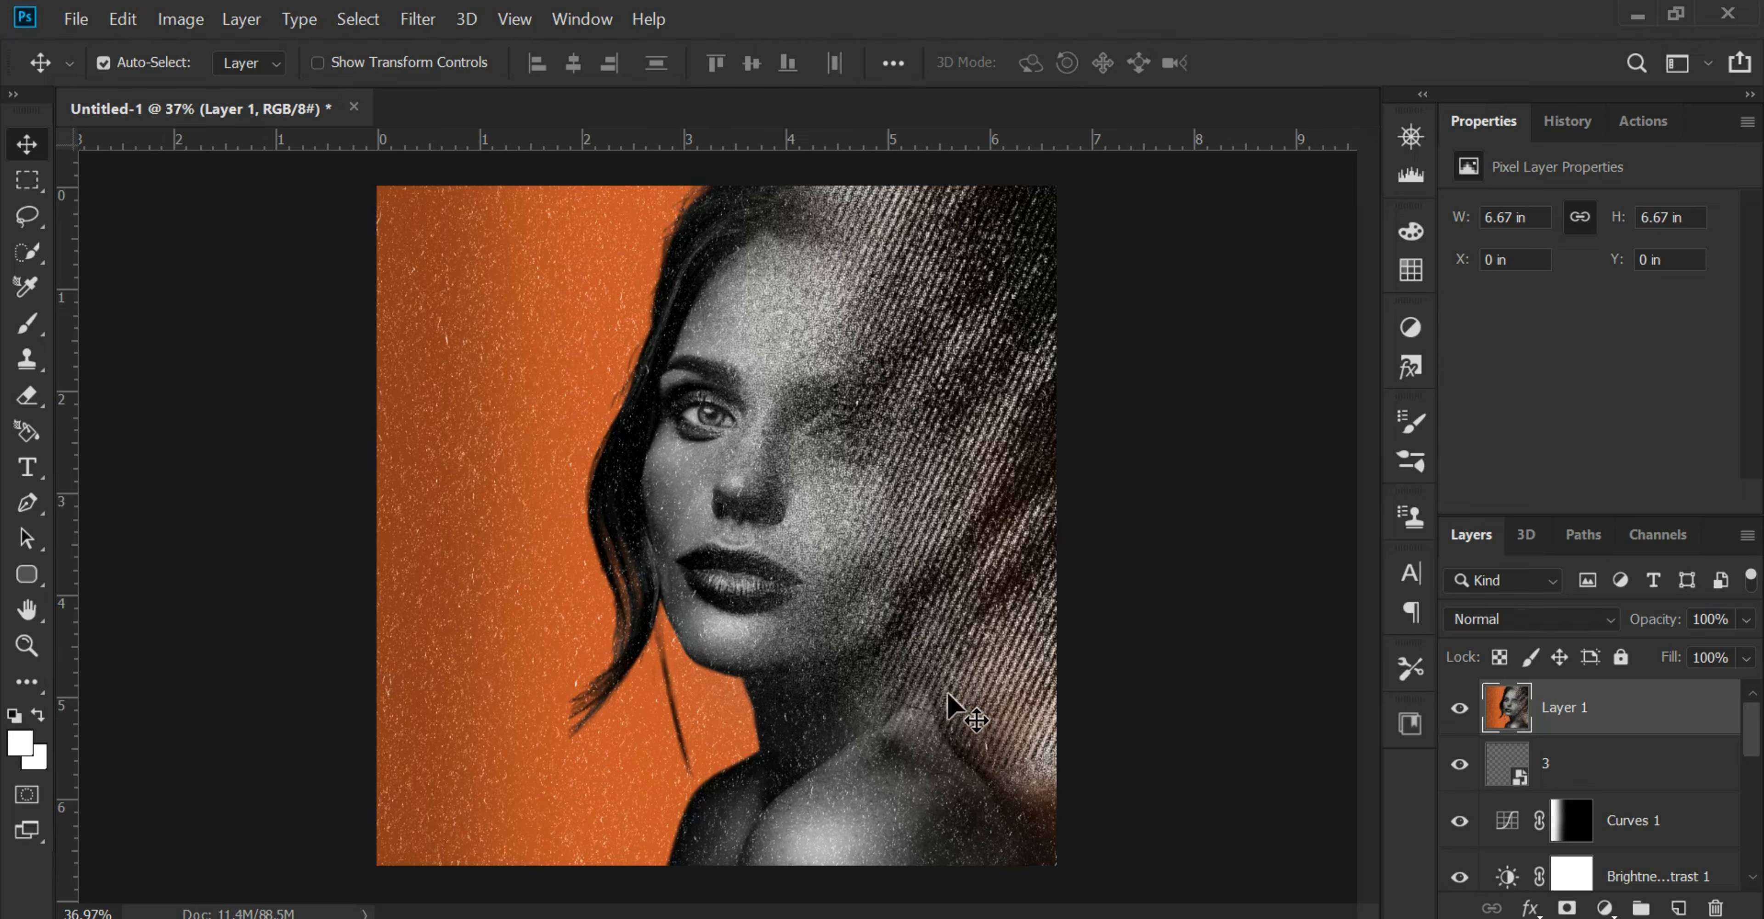